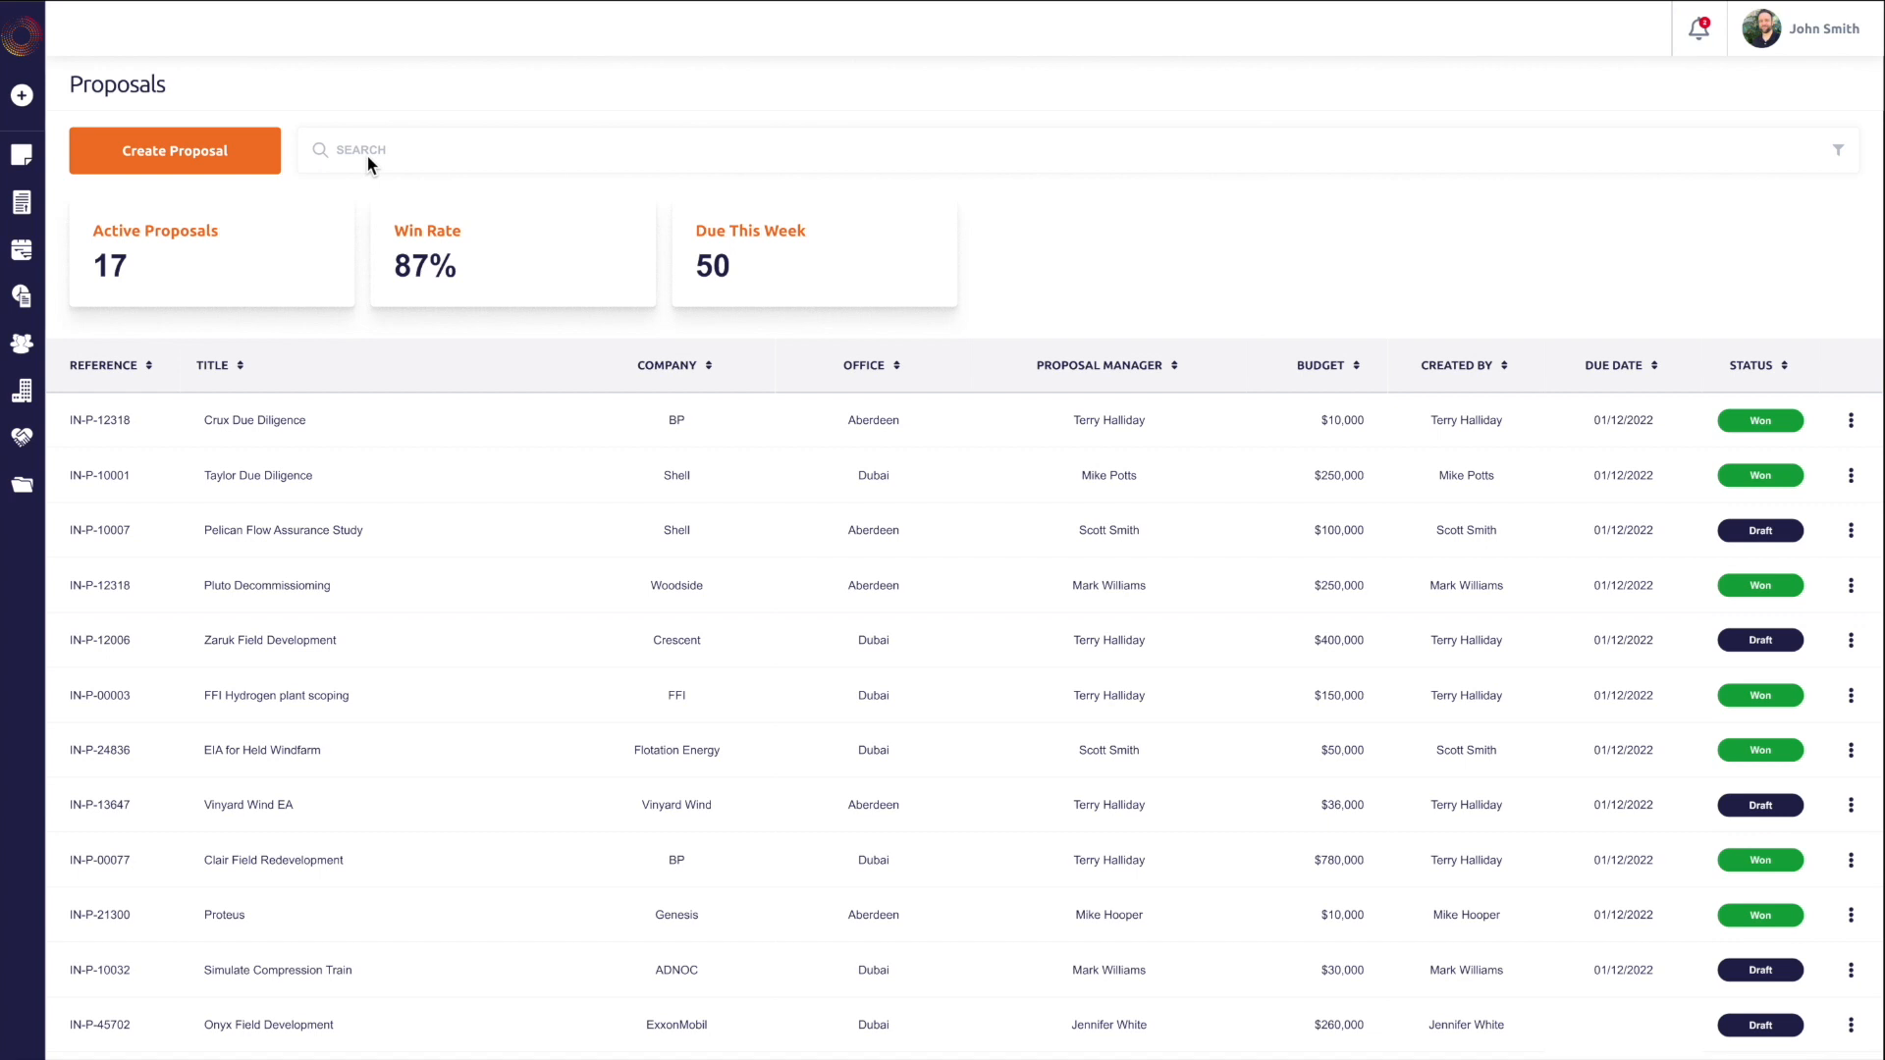
Step: Create a new proposal titled V-1002 Slug Supression for Vantas UK: call-off, London, reimbursable, competitive, due 01/06/2023, $250,000.00, Go 80%, Get 75%
{"action": "left_click", "coordinate": [181, 152]}
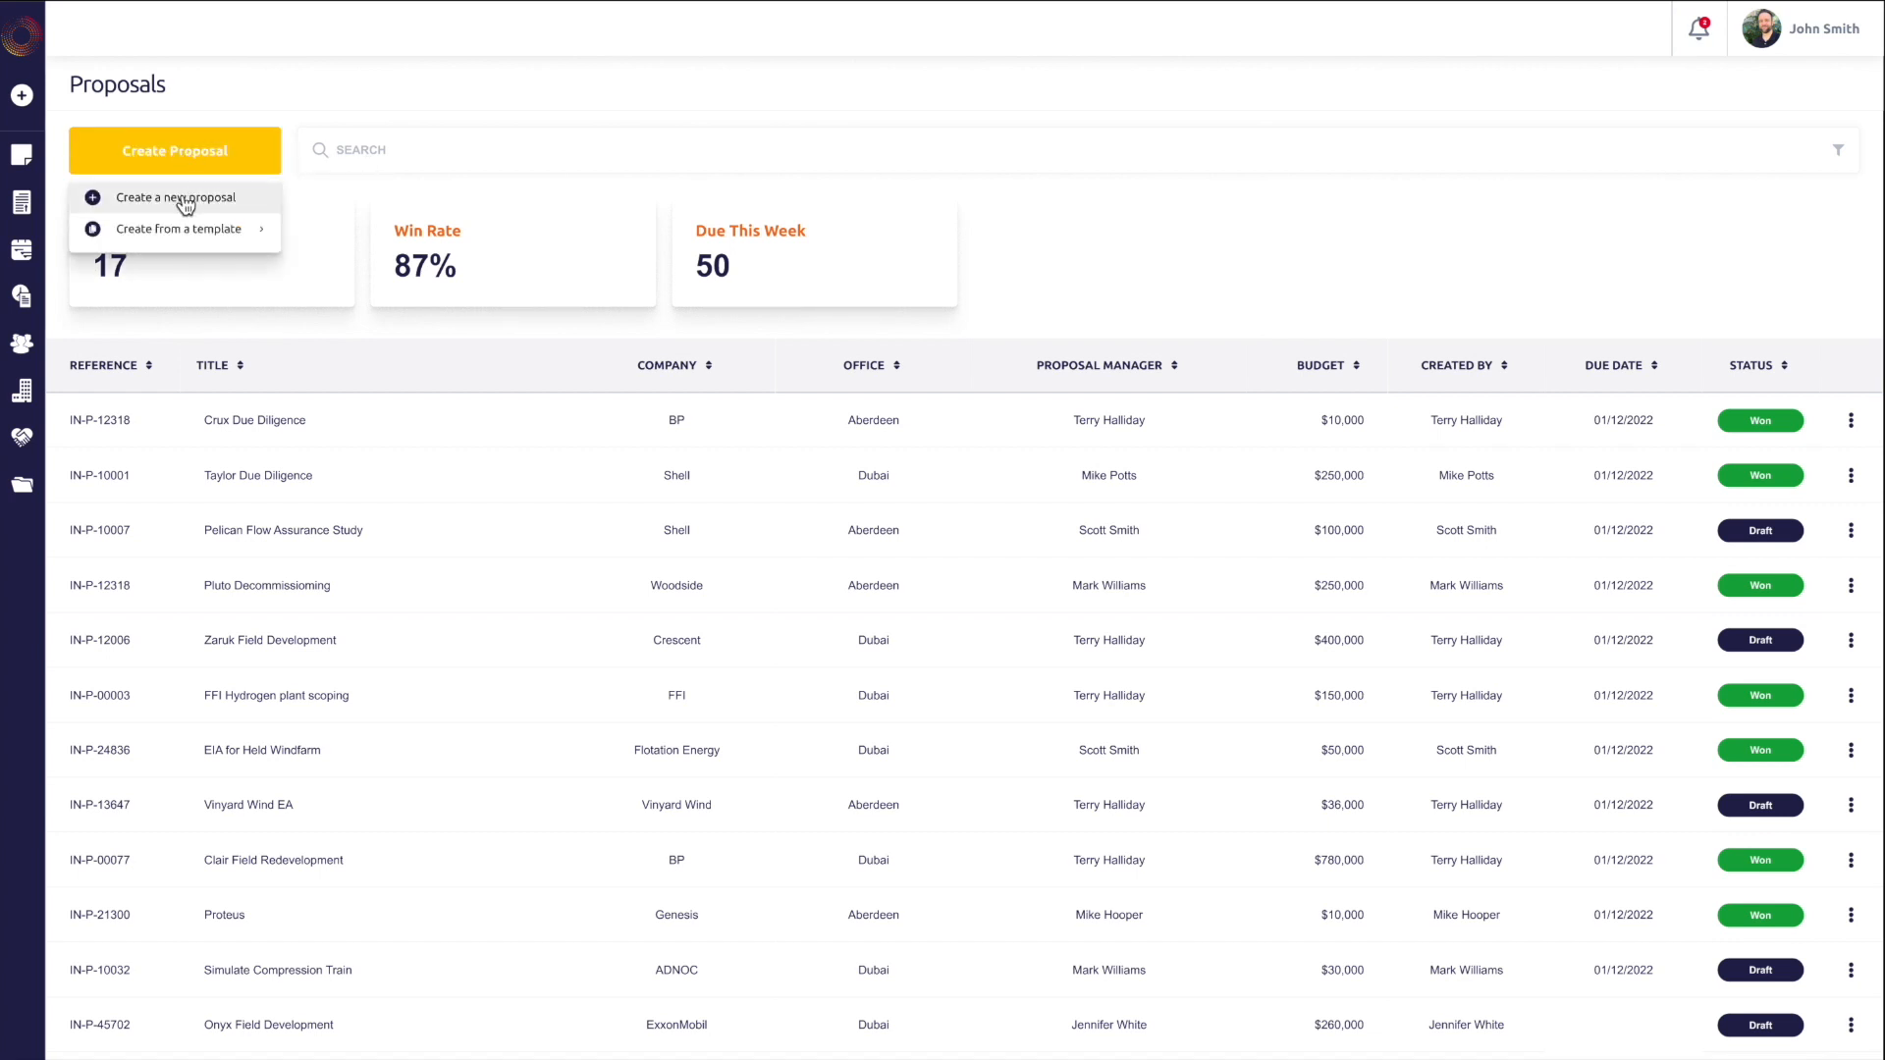
{"action": "mouse_move", "coordinate": [186, 232]}
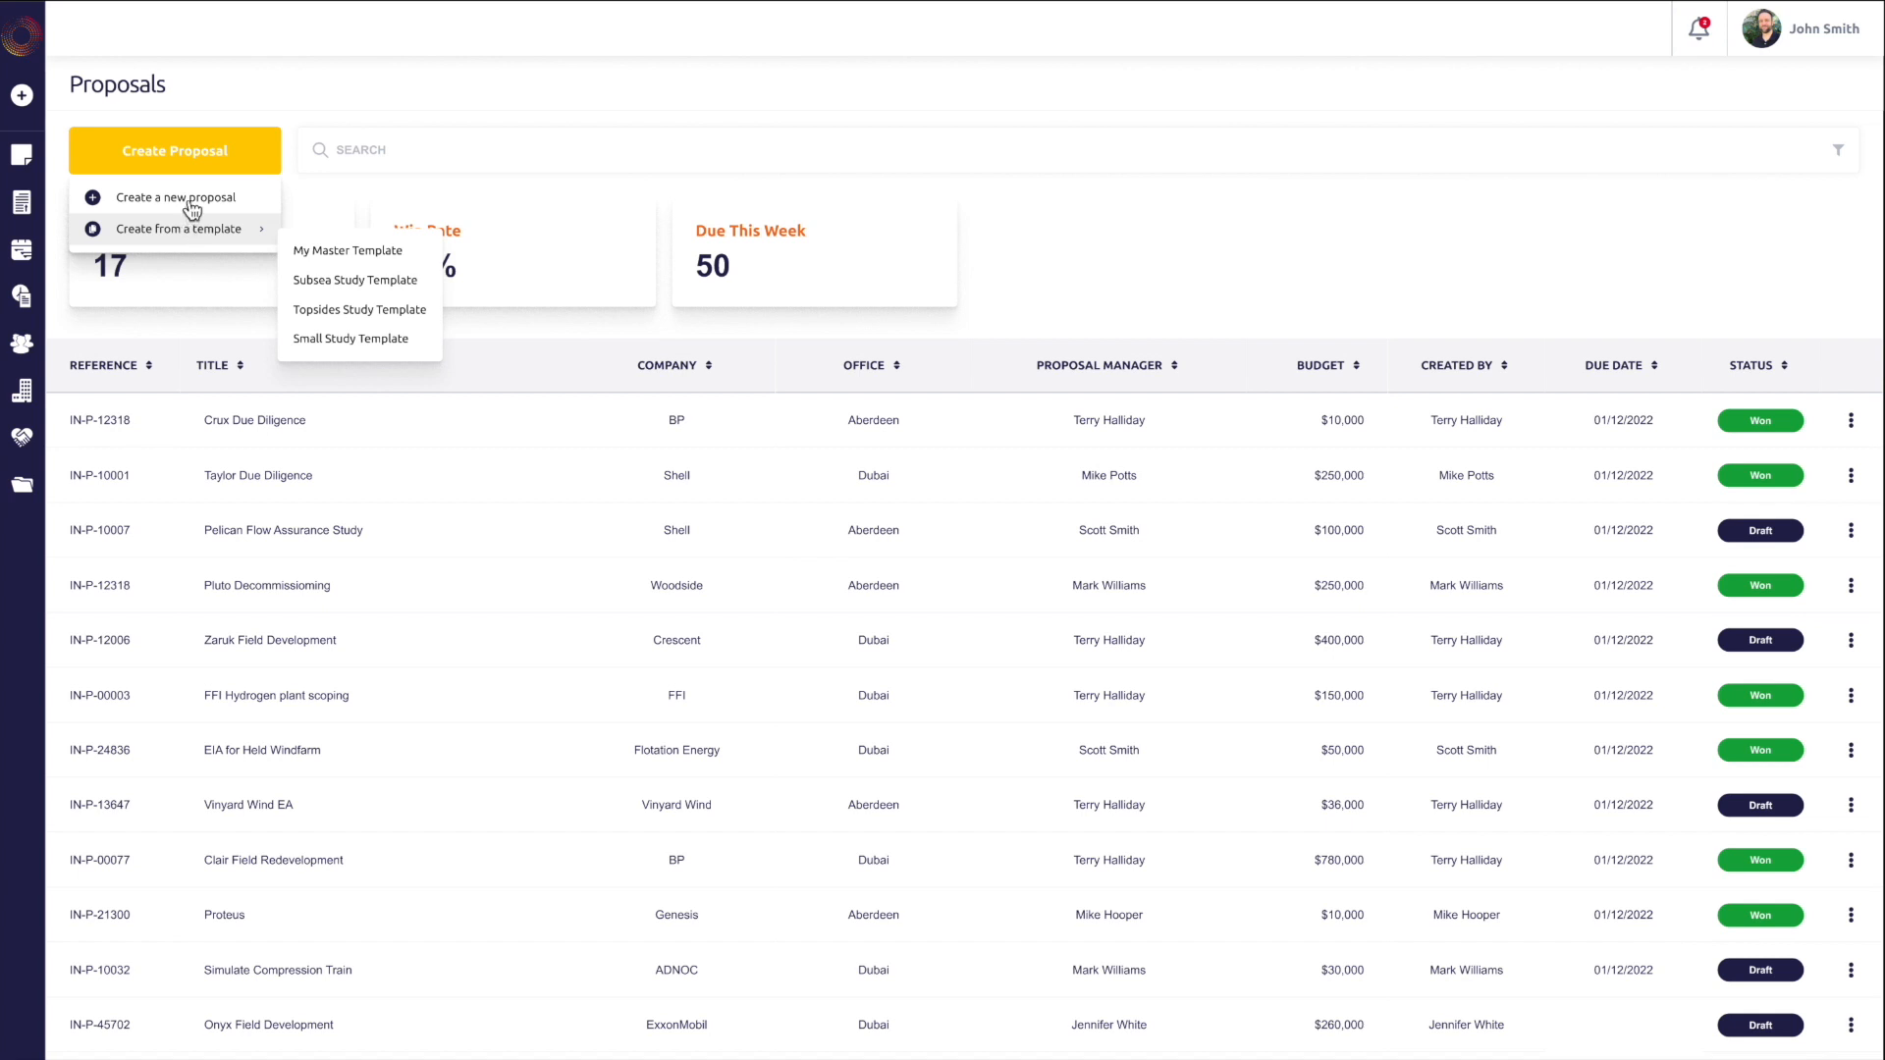
{"action": "left_click", "coordinate": [189, 197]}
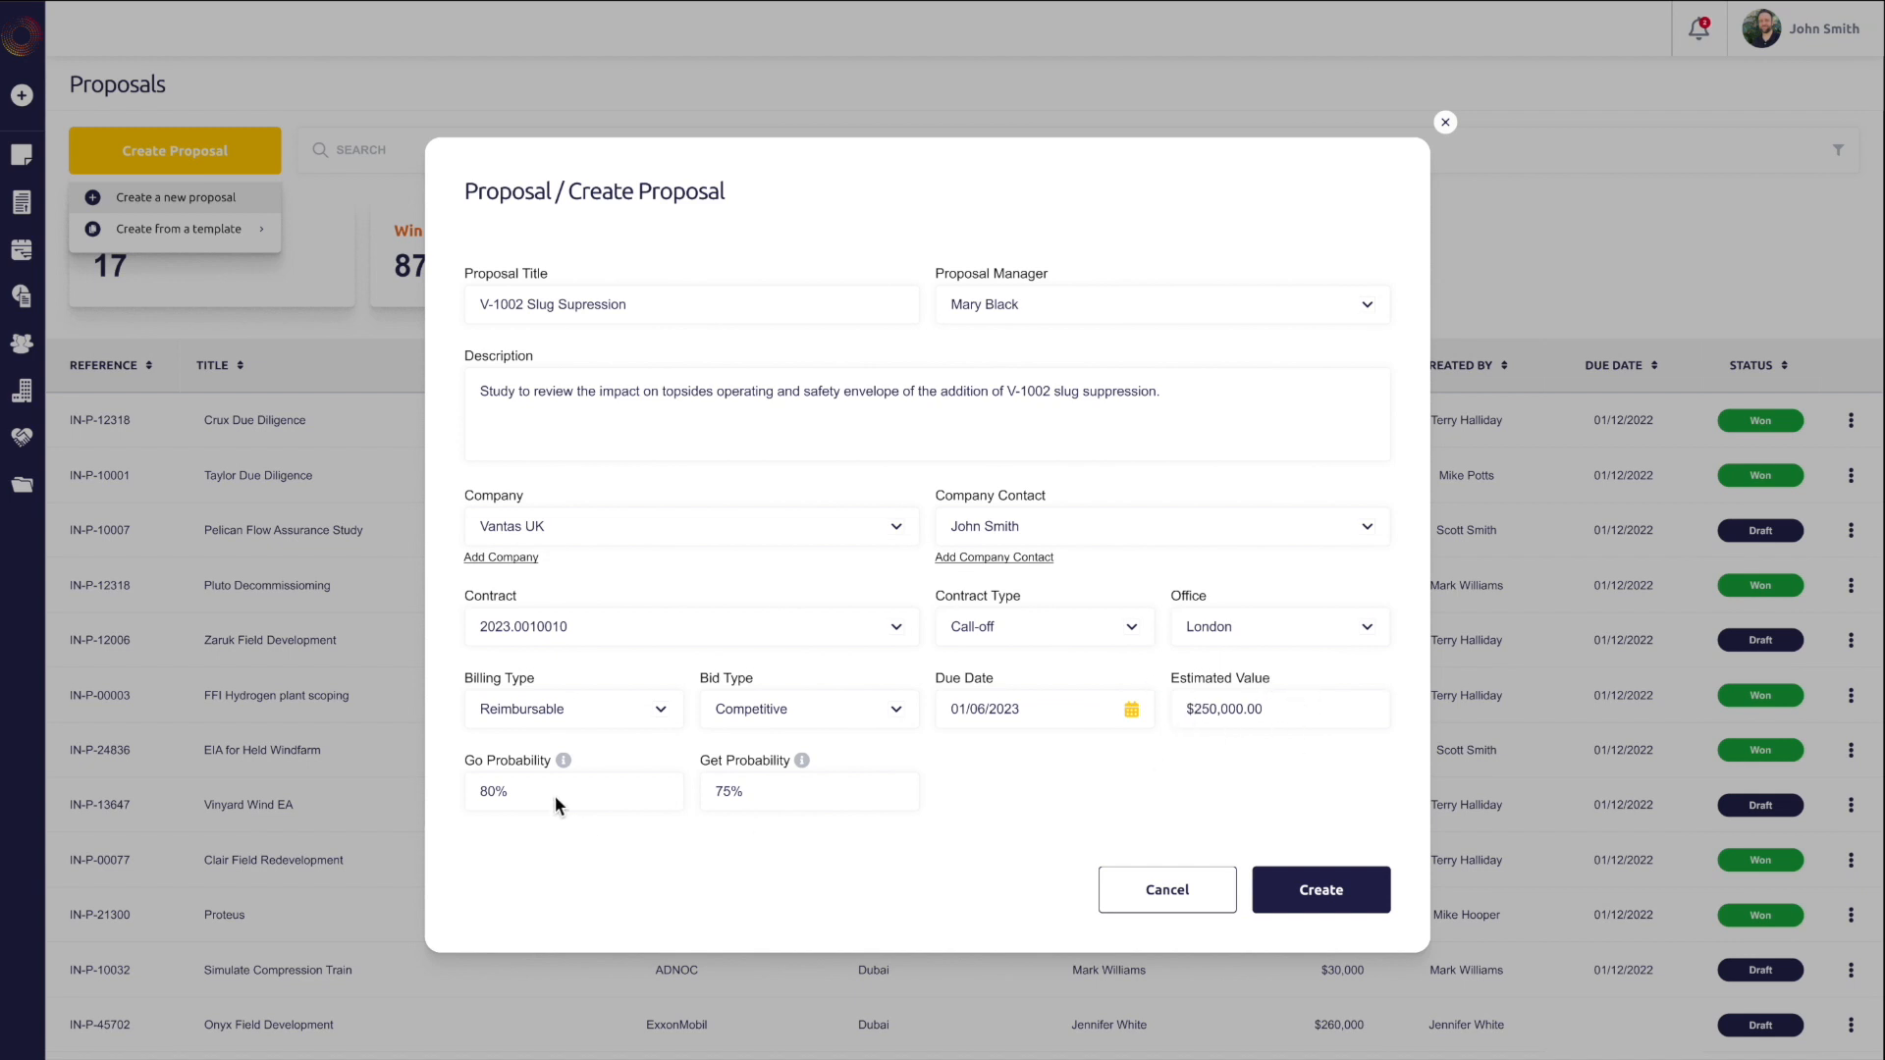
{"action": "left_click", "coordinate": [1322, 891]}
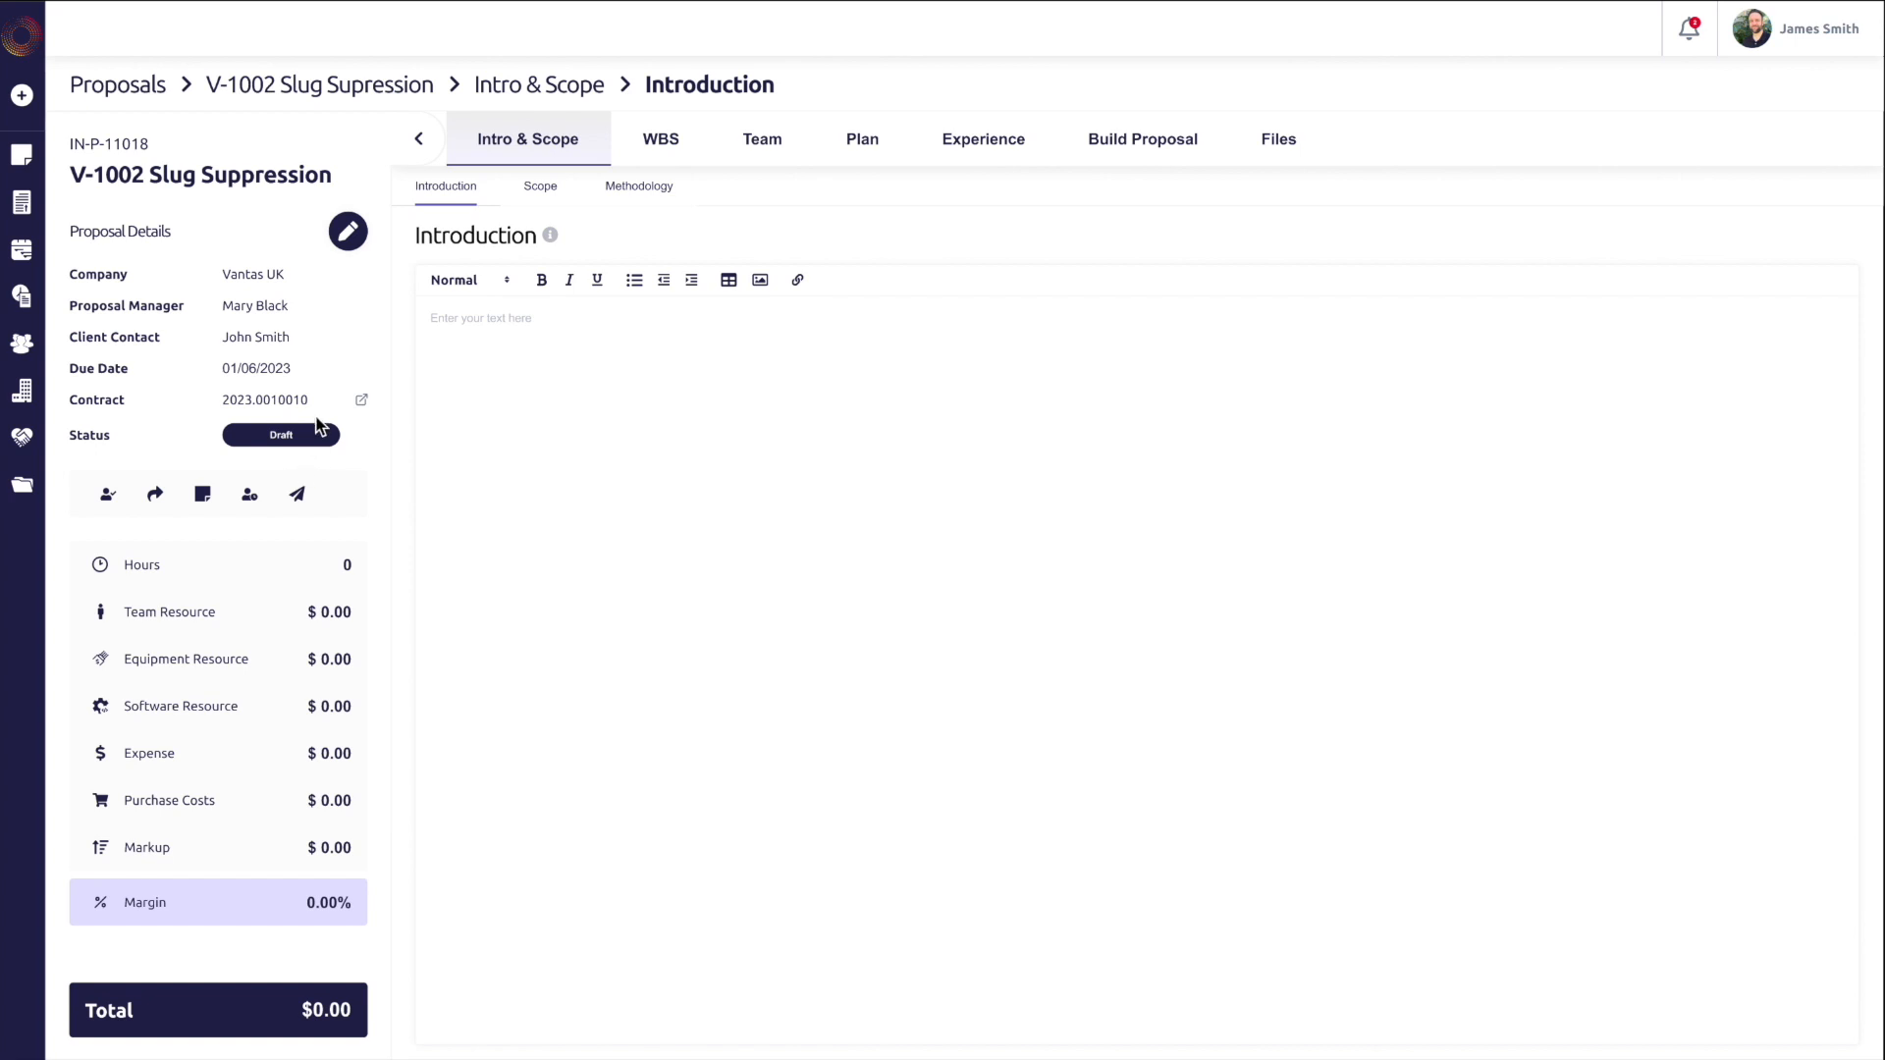
Step: Extend the proposal description to end with "including a SSSD (Severe Slug Suppression Device)" and update the proposal details
{"action": "left_click", "coordinate": [348, 236]}
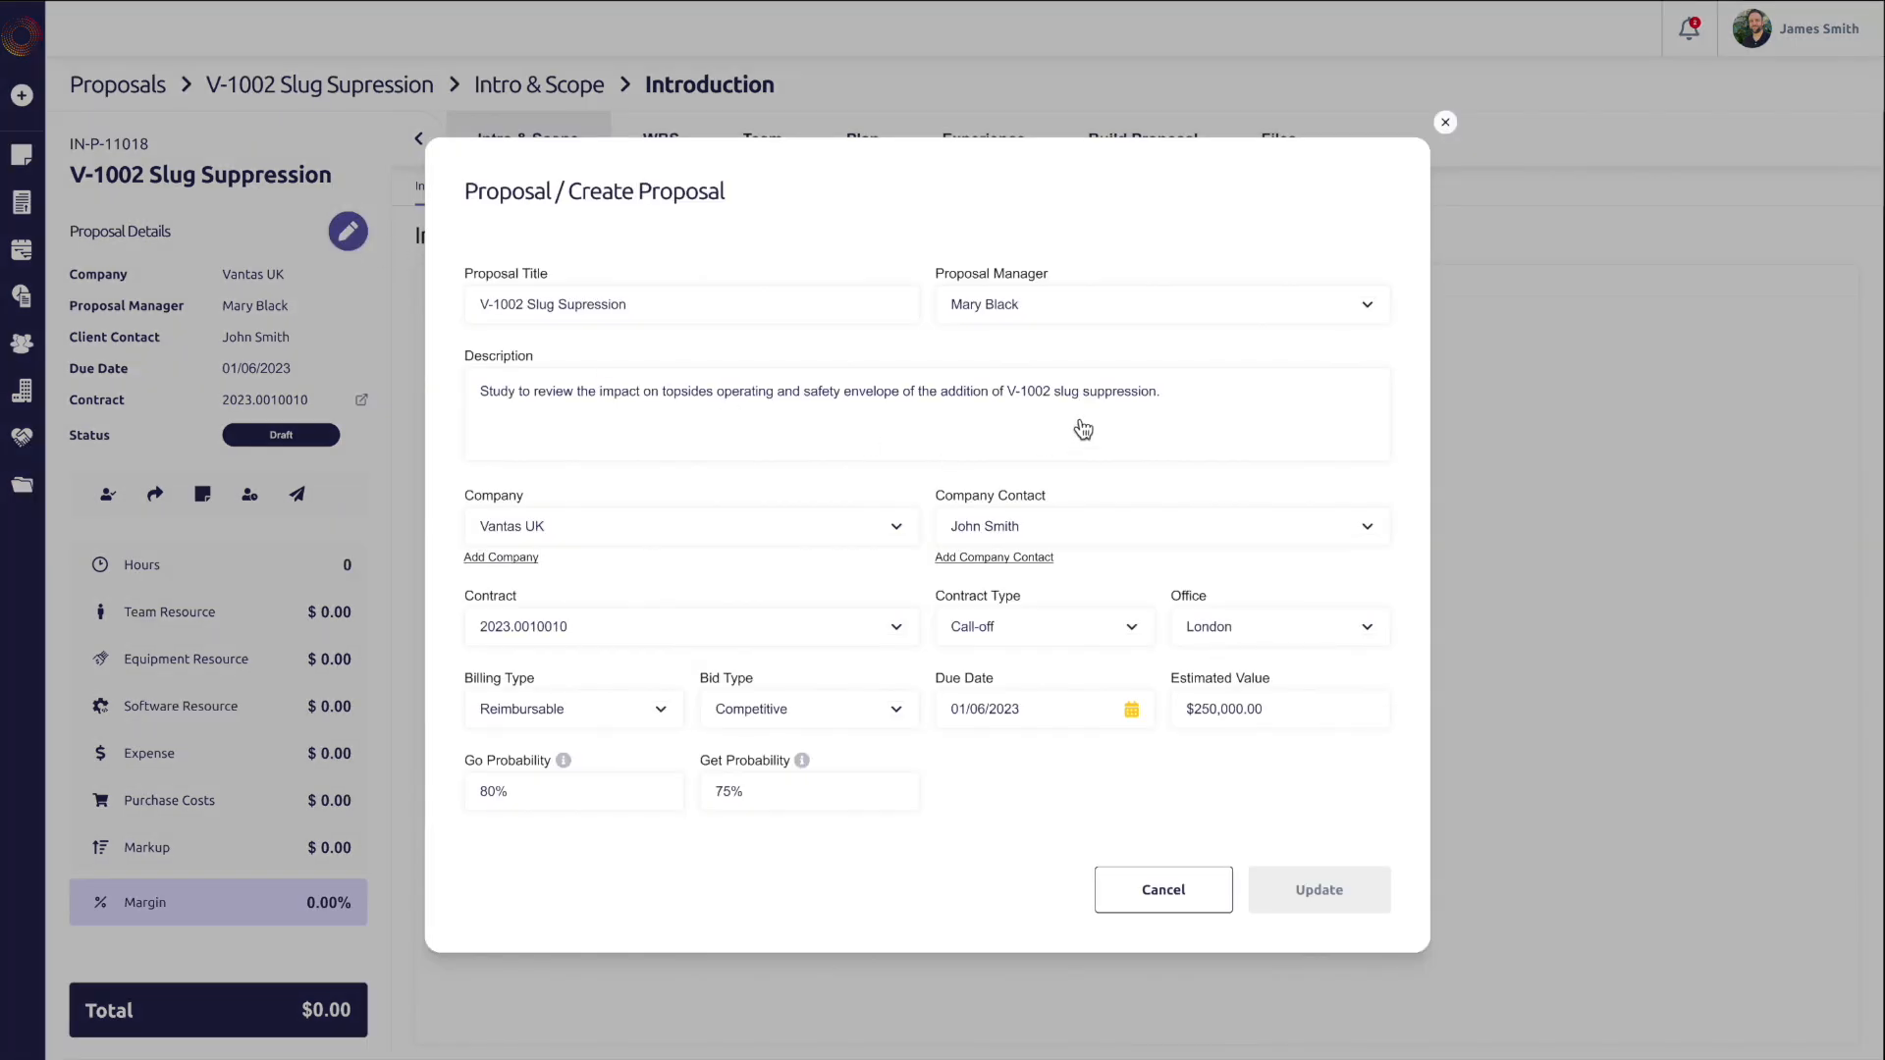
{"action": "left_click", "coordinate": [766, 409]}
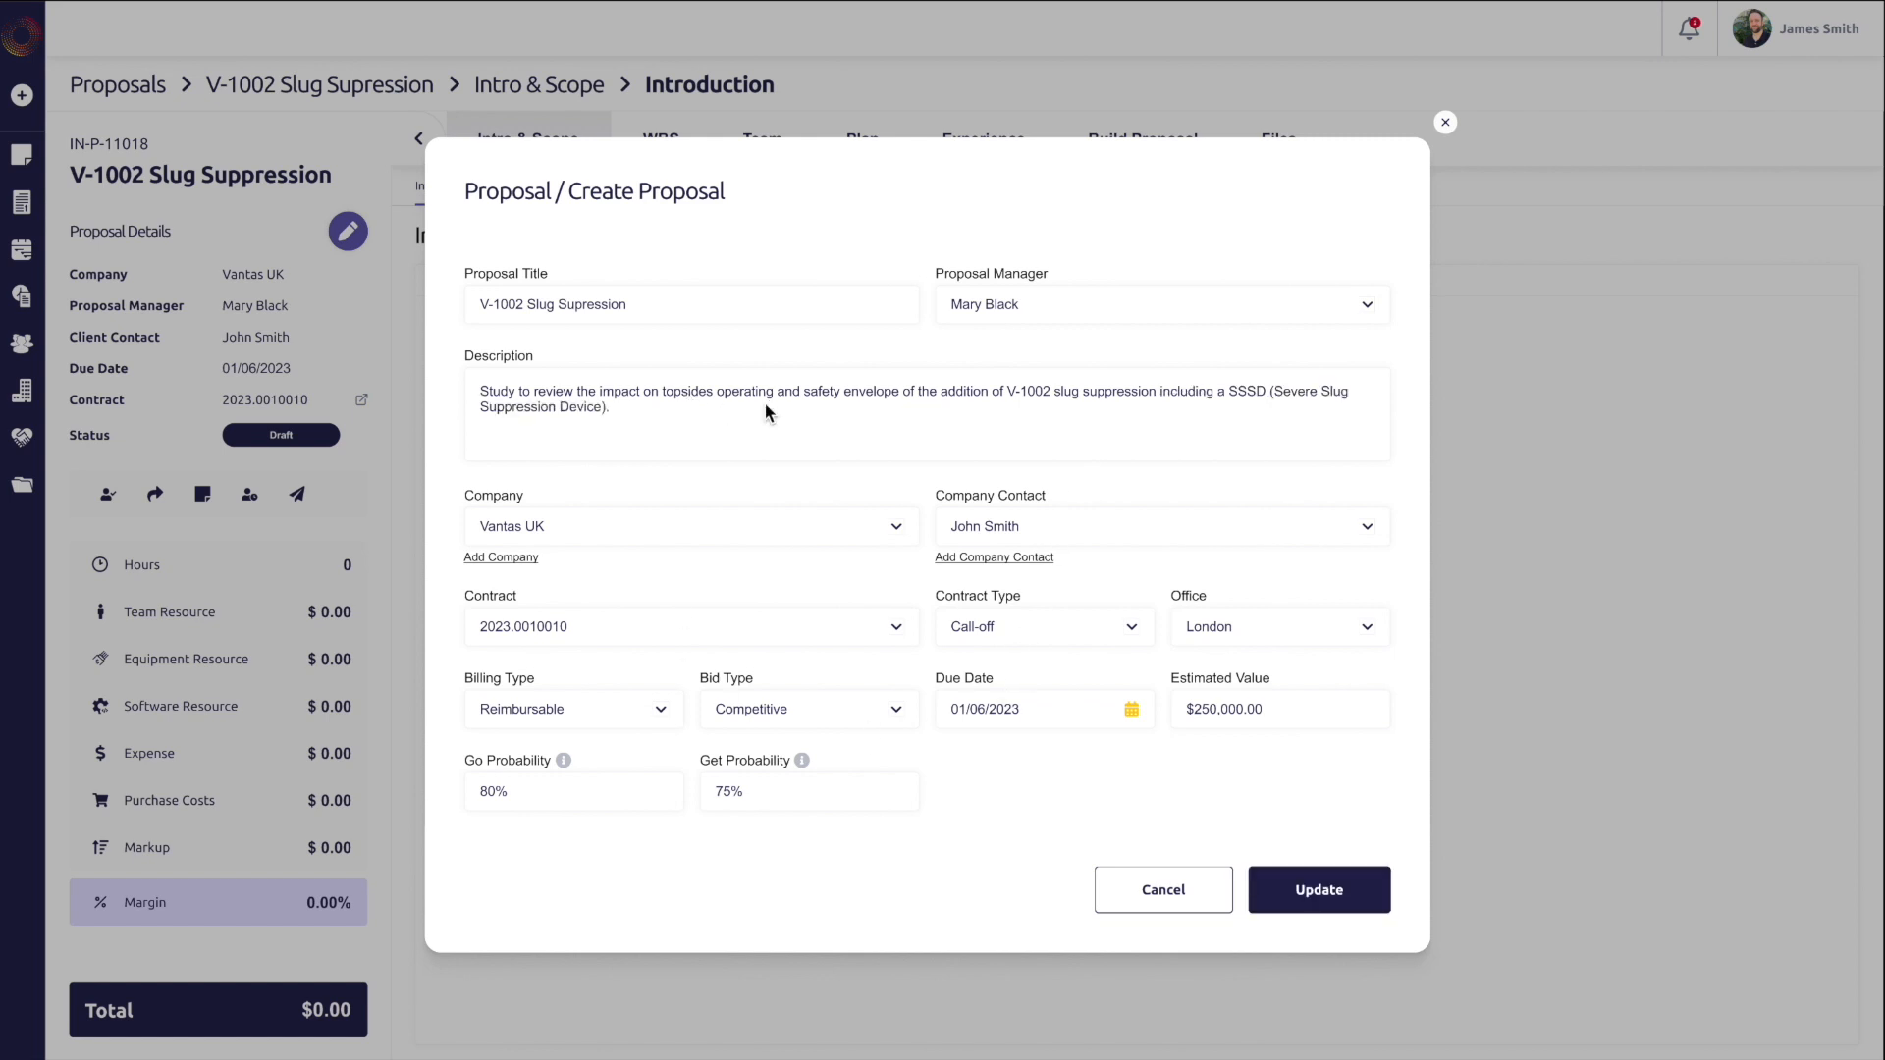
{"action": "left_click", "coordinate": [1343, 899]}
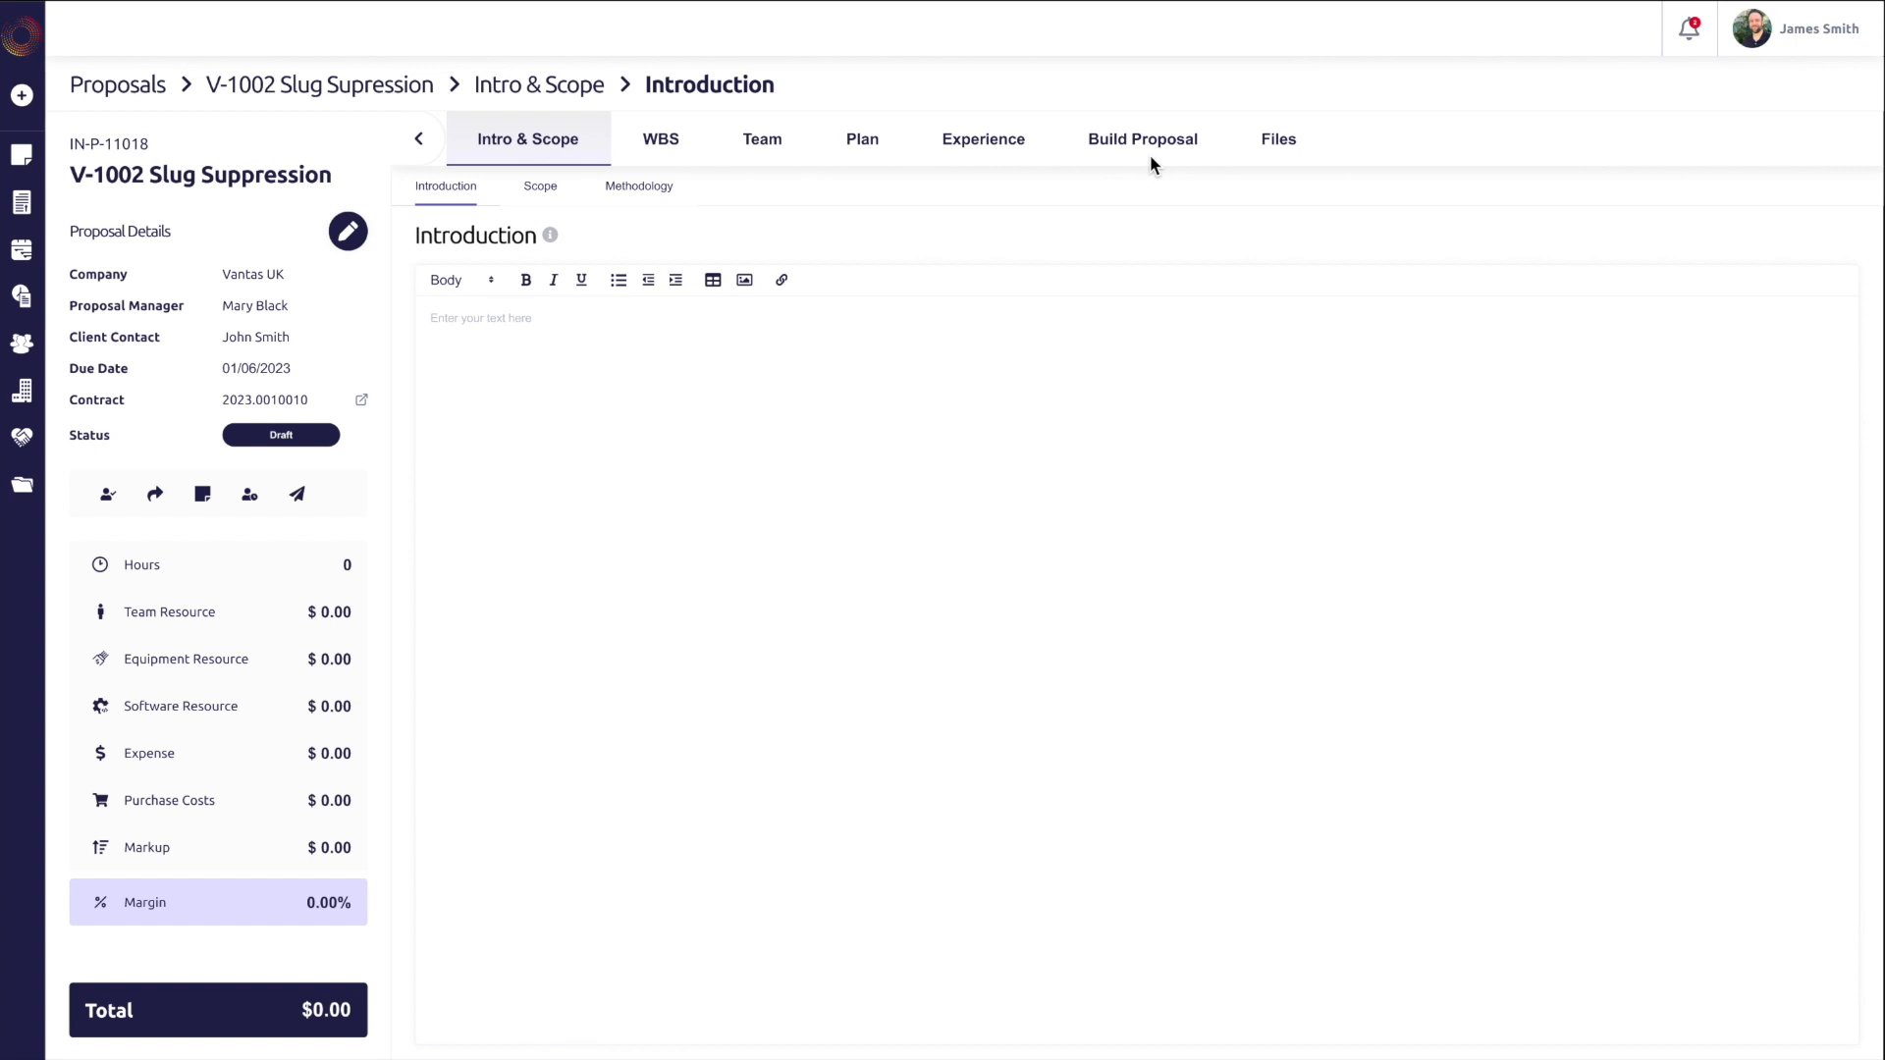
Step: Fill in the Introduction with the Central Tolben area background and the Scope with the Purpose of Study and Key Areas of Focus text
{"action": "left_click", "coordinate": [511, 354]}
{"action": "type", "text": "The Central Tolben area is one of three core ares in Vantas UK's portfolio with the Onyx, Roxsted and Platas fields developed around the central processing platform on Onyx A. There are currently plans to implement low pressure operation on Onyx, reducing separator pressure from 32 barg to as low as 6 barg thus lowering the Flowing Tubing Head Pressure at the wells and increasing Onyx production rates and ultimate recovery. It is anticipated that reducing the Onyx landed pressure will realise an additional 25,000 boe/d. Previous flow assurance work by Vantas in May 2020 has identified a high risk of severe slugging impacting the topsides facilities when operating at reduced landed pressures."}
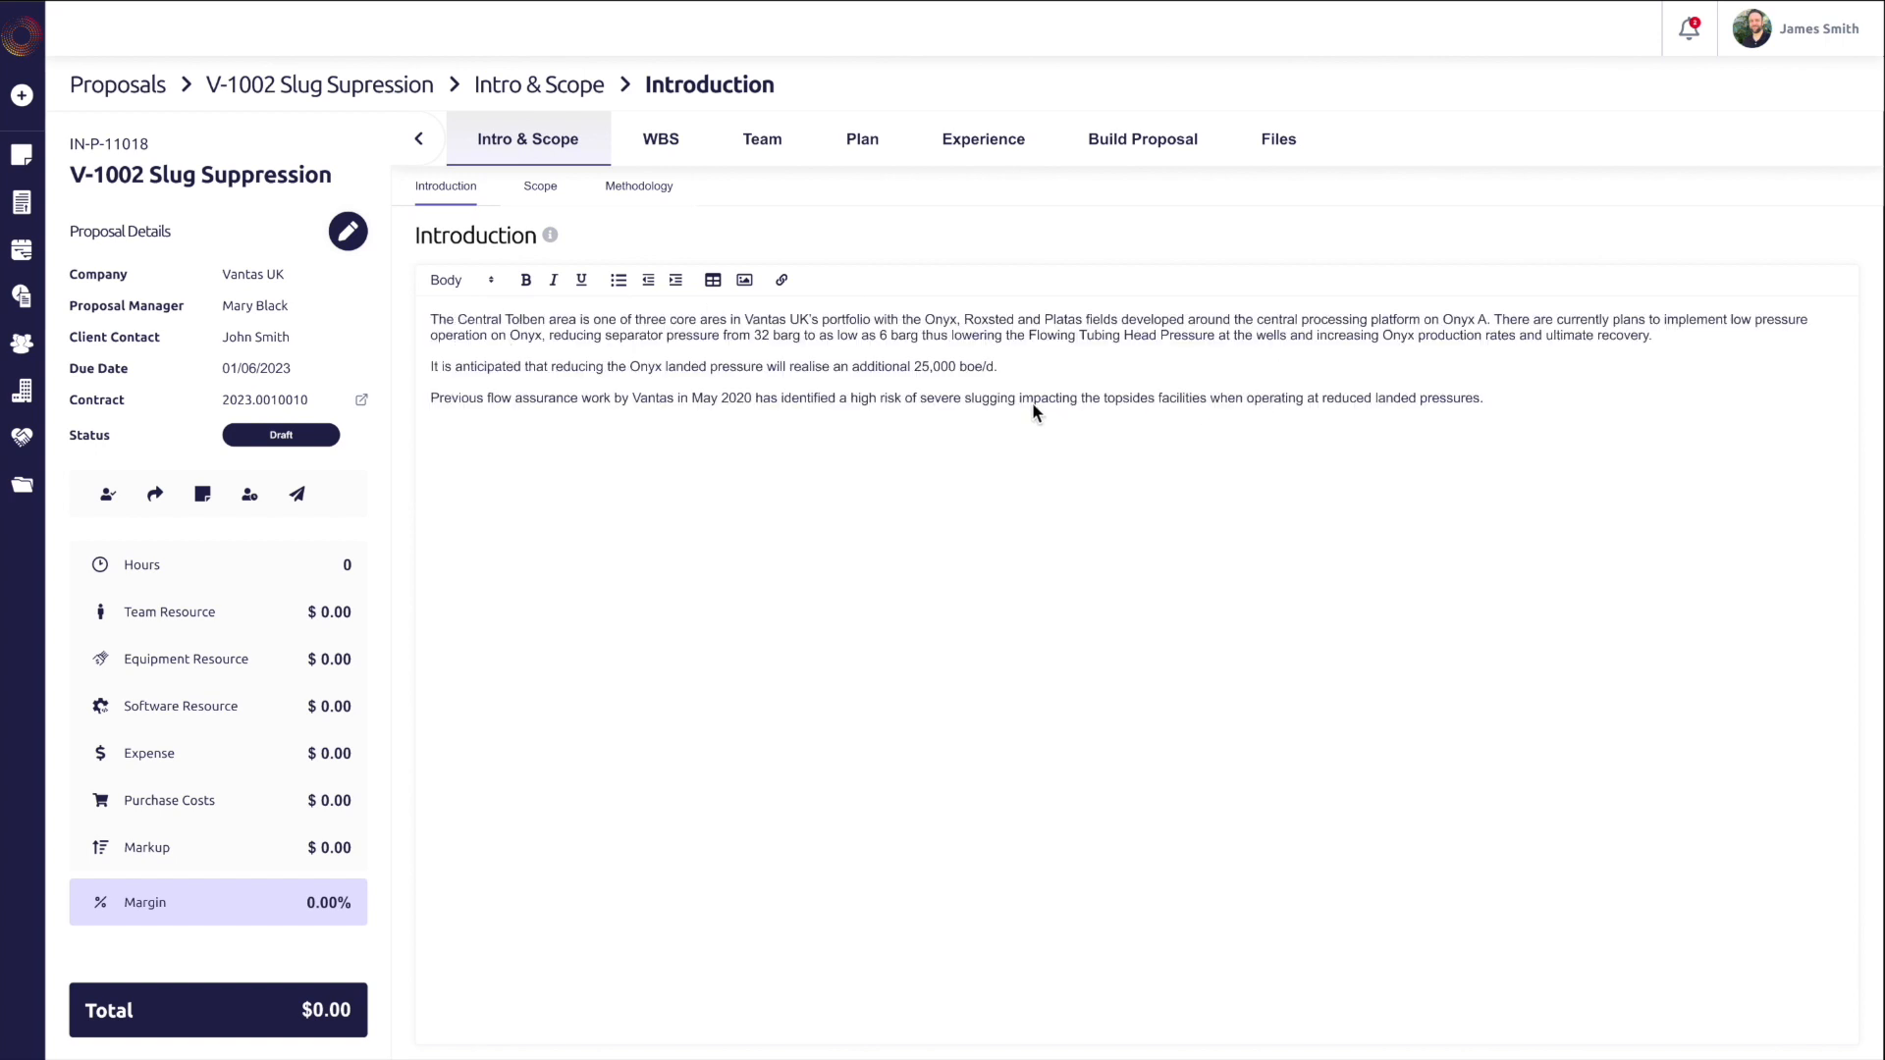
{"action": "left_click", "coordinate": [552, 192]}
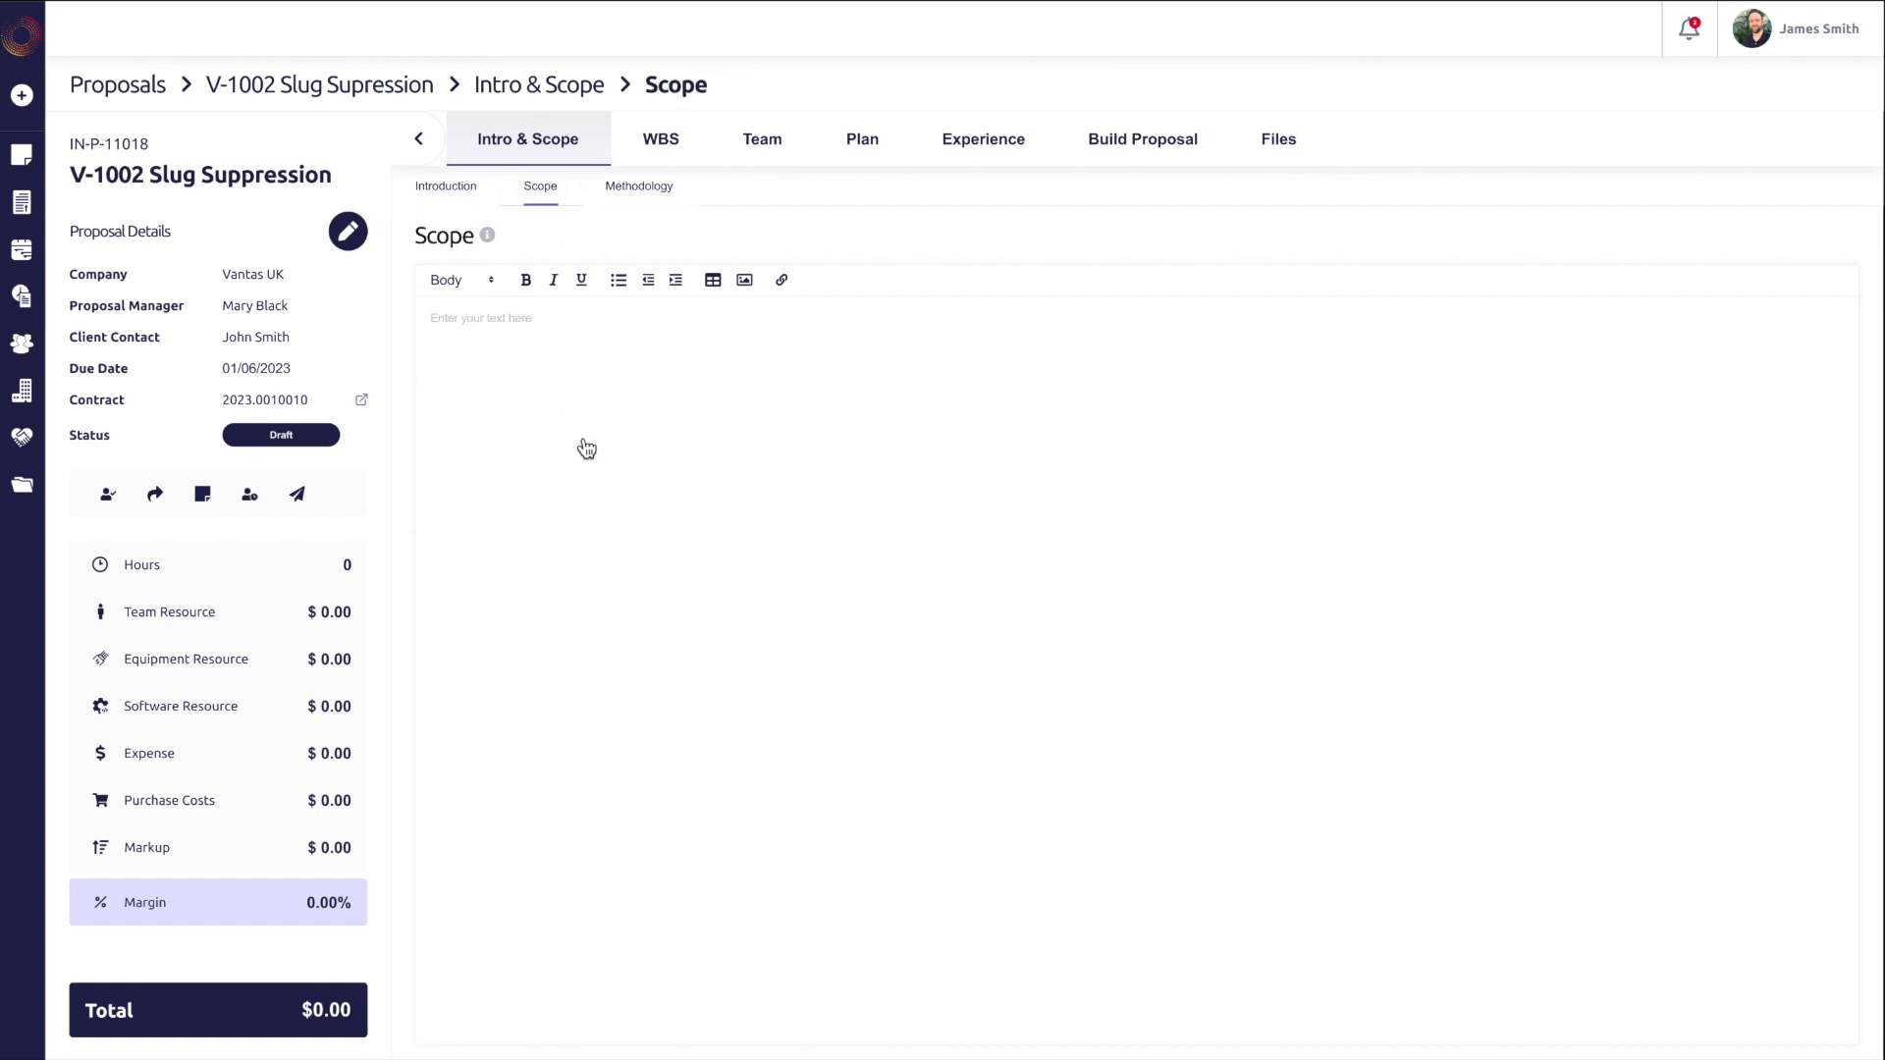
{"action": "left_click", "coordinate": [572, 358]}
{"action": "key", "text": "ctrl+v"}
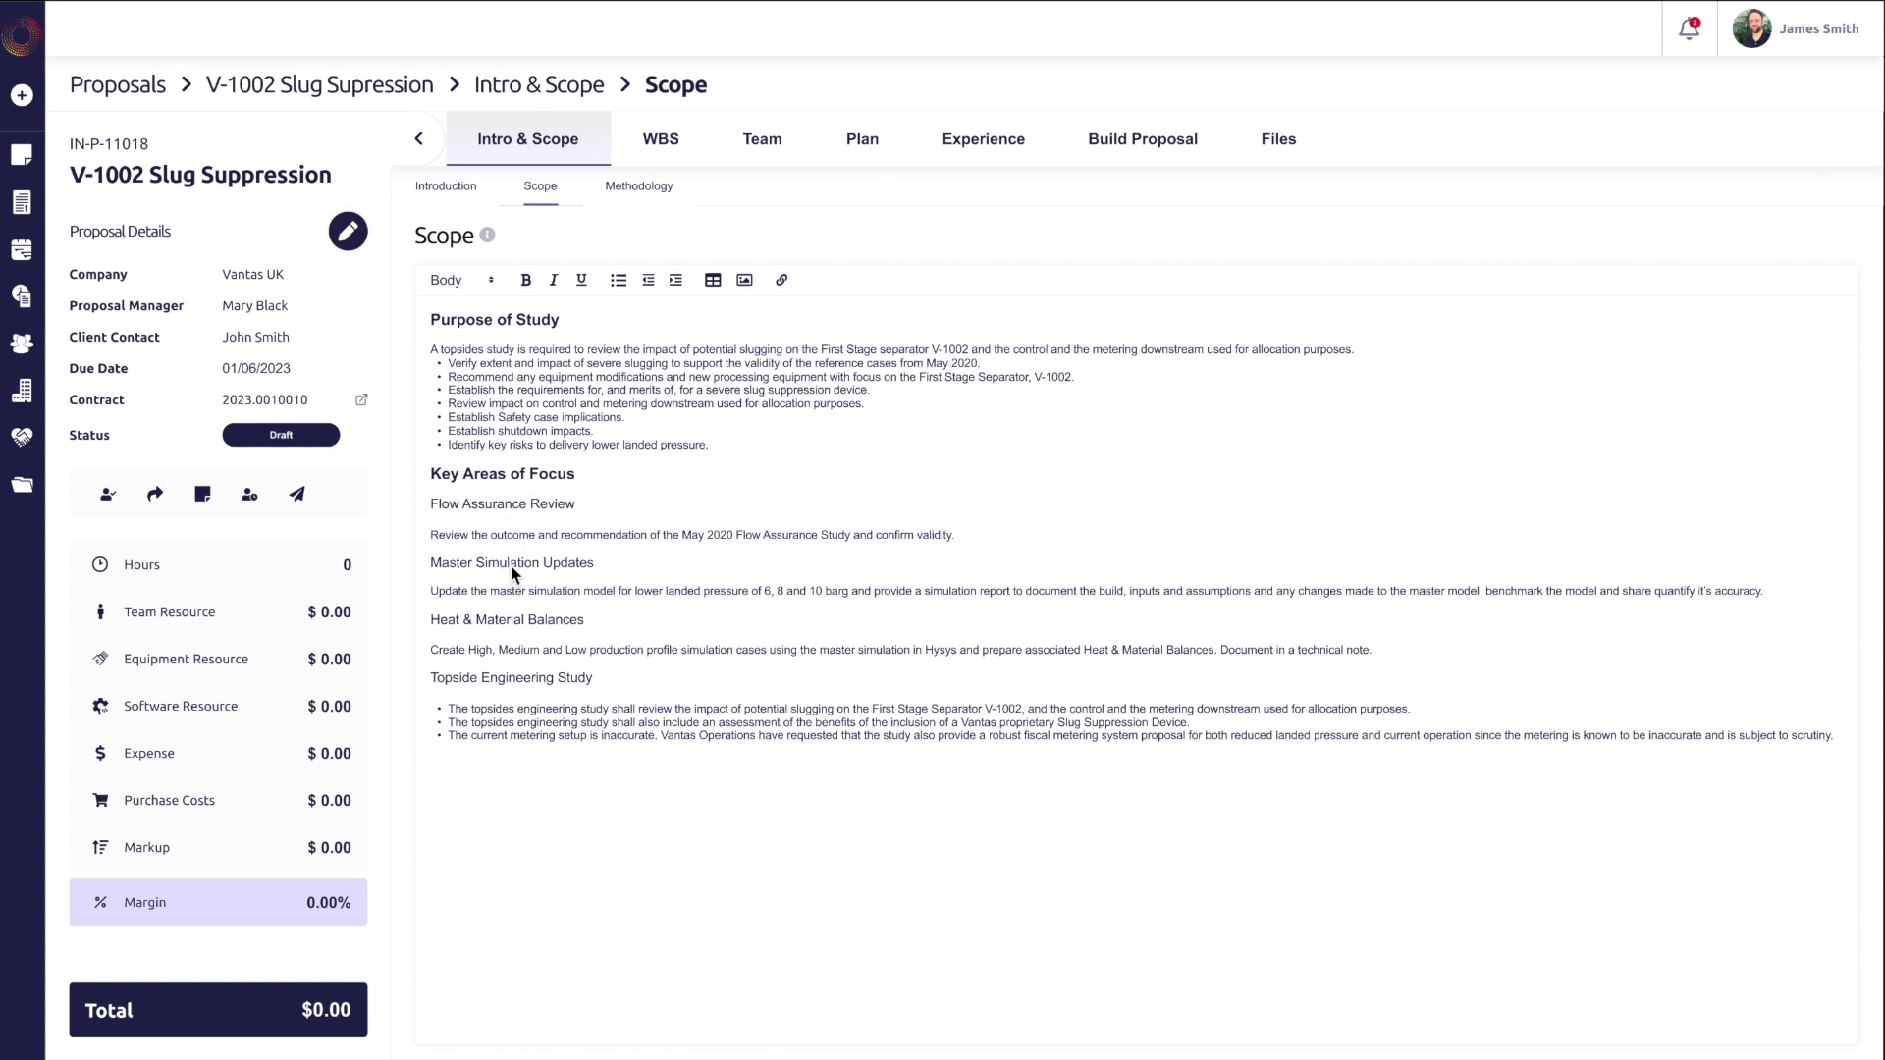
Step: Check the Methodology section and add a work package titled Review Study Requirements to the work breakdown
{"action": "left_click", "coordinate": [650, 188]}
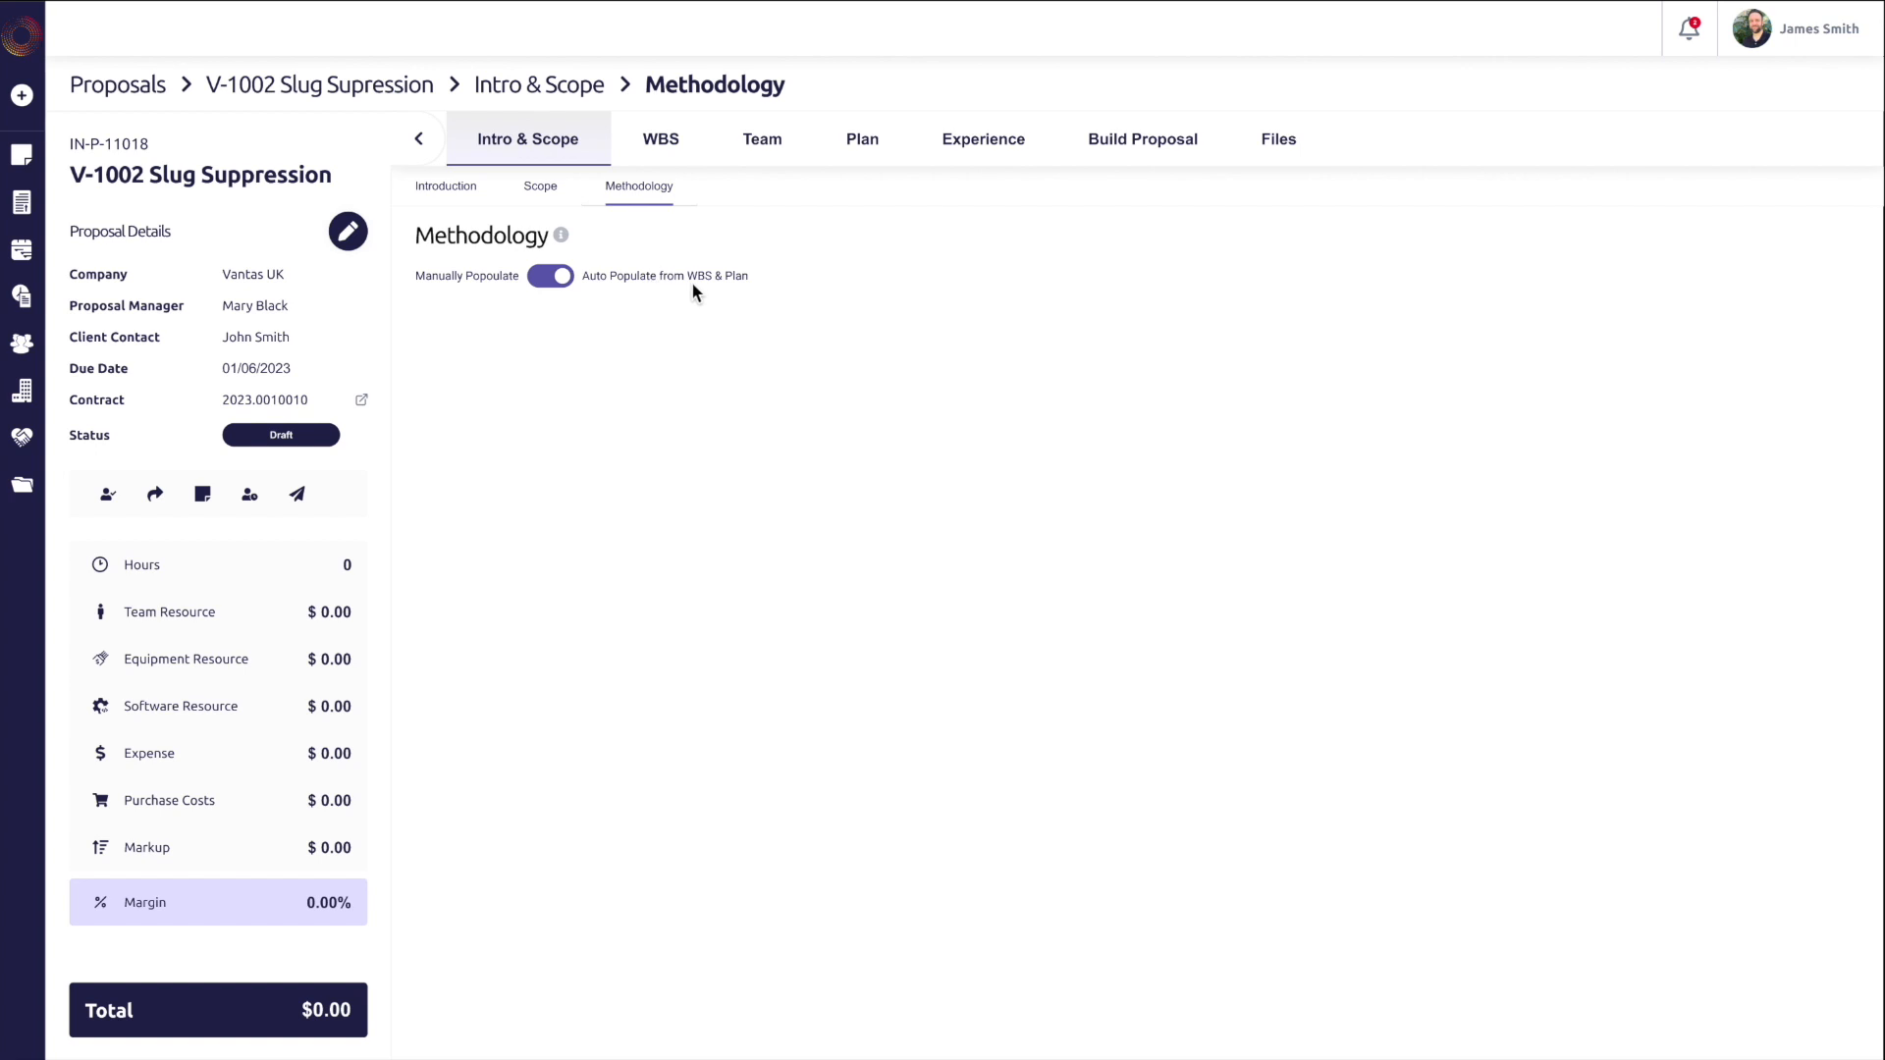
{"action": "left_click", "coordinate": [662, 146]}
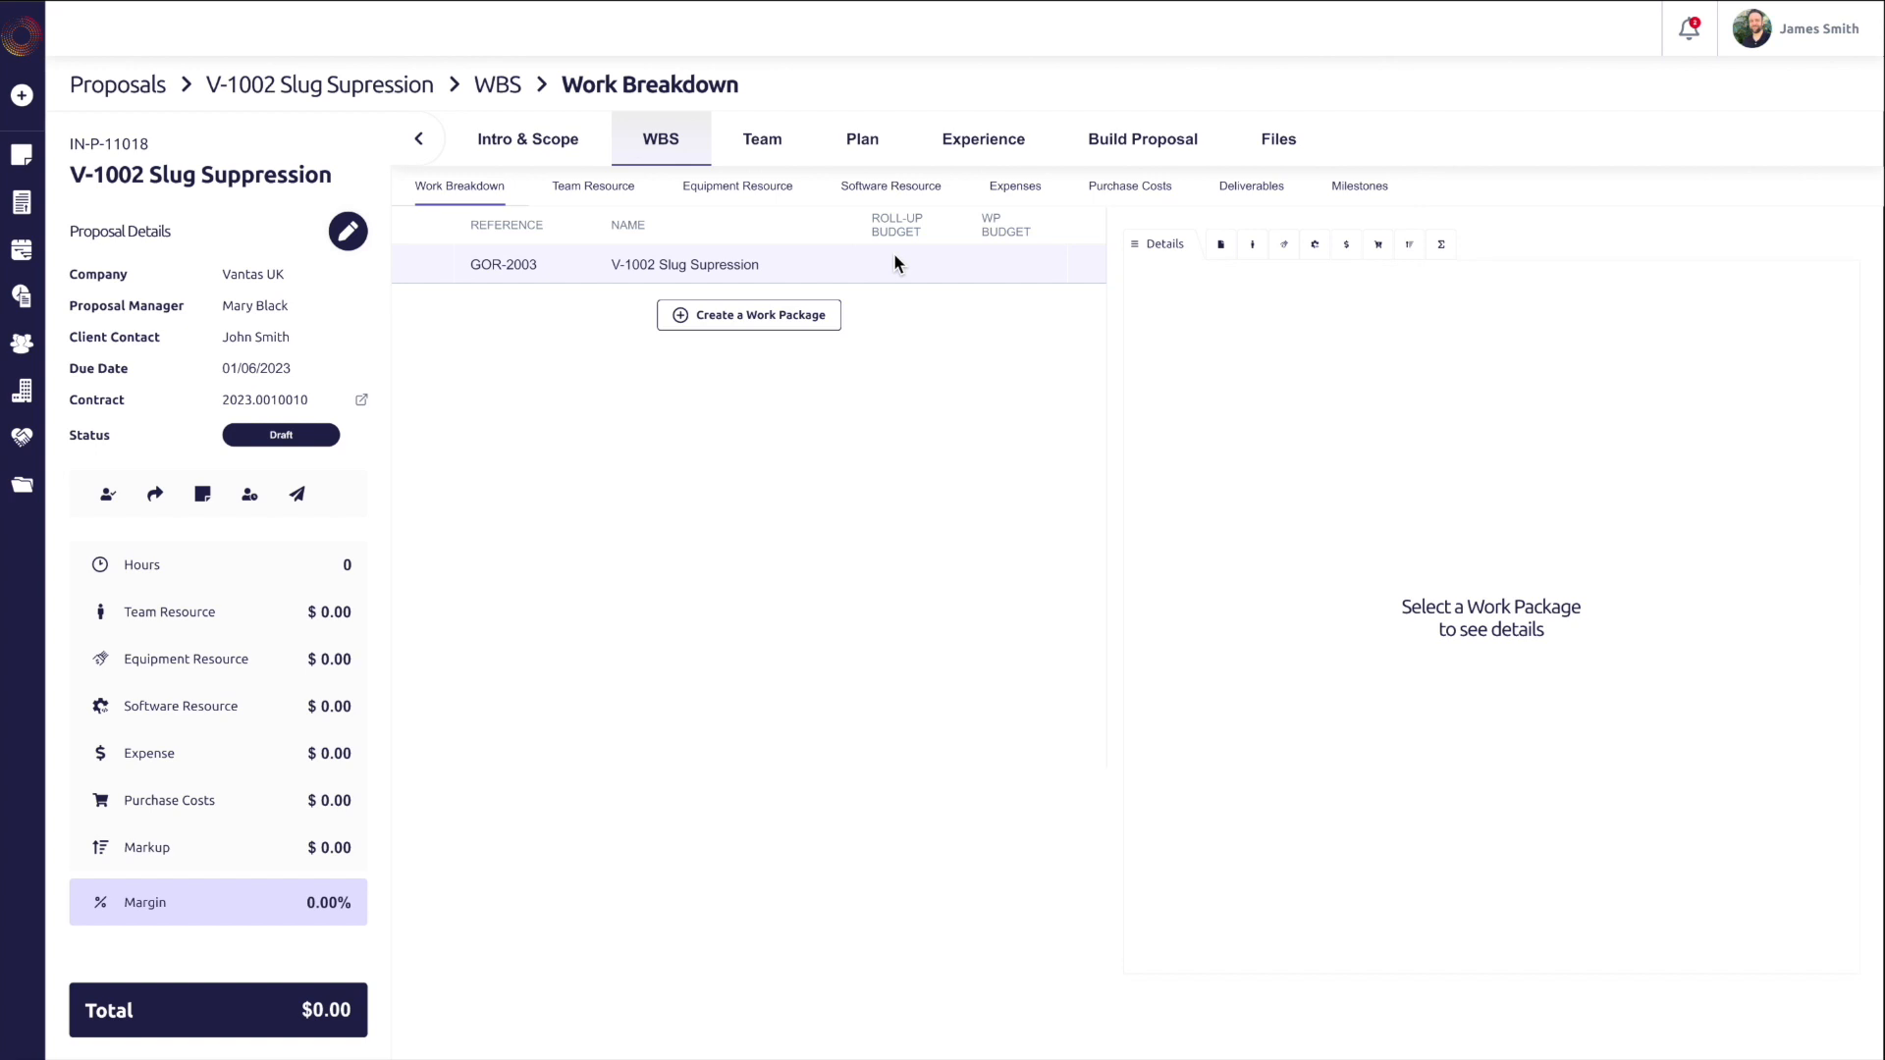
{"action": "left_click", "coordinate": [765, 324]}
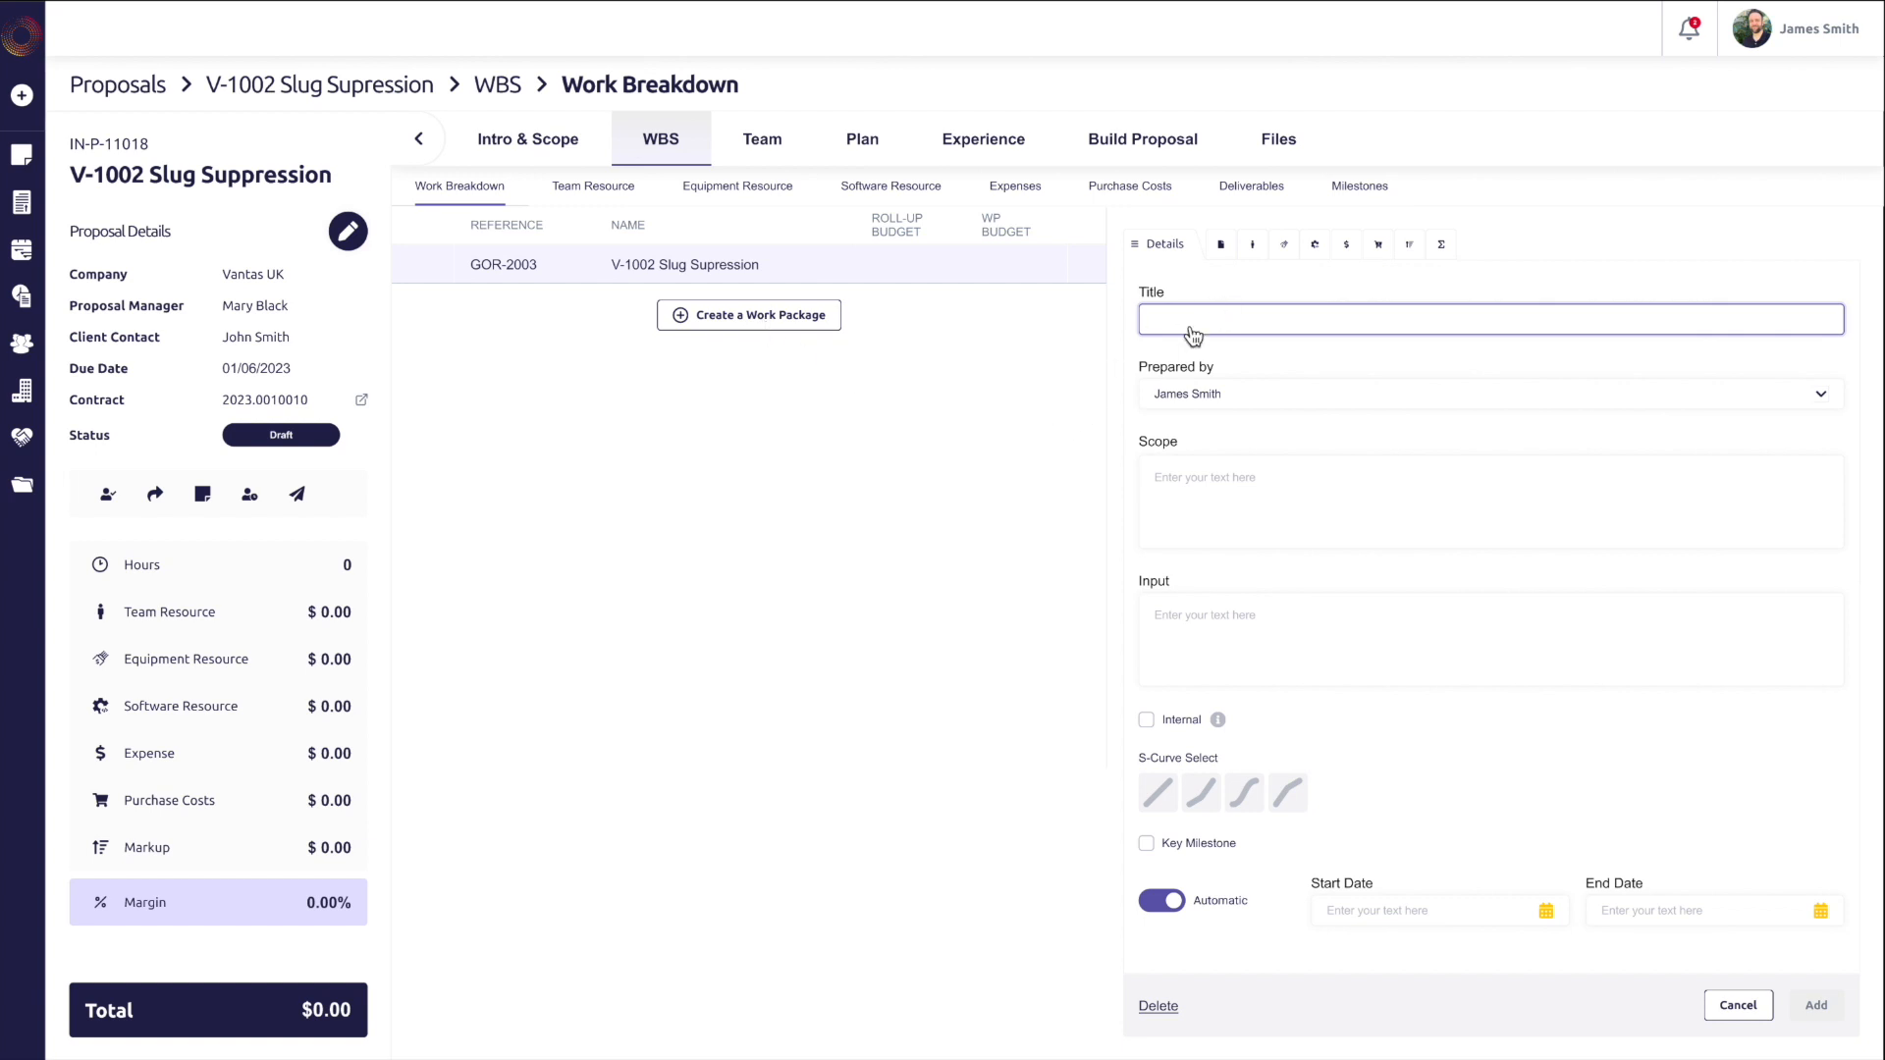
{"action": "type", "text": "Review Study Requirements"}
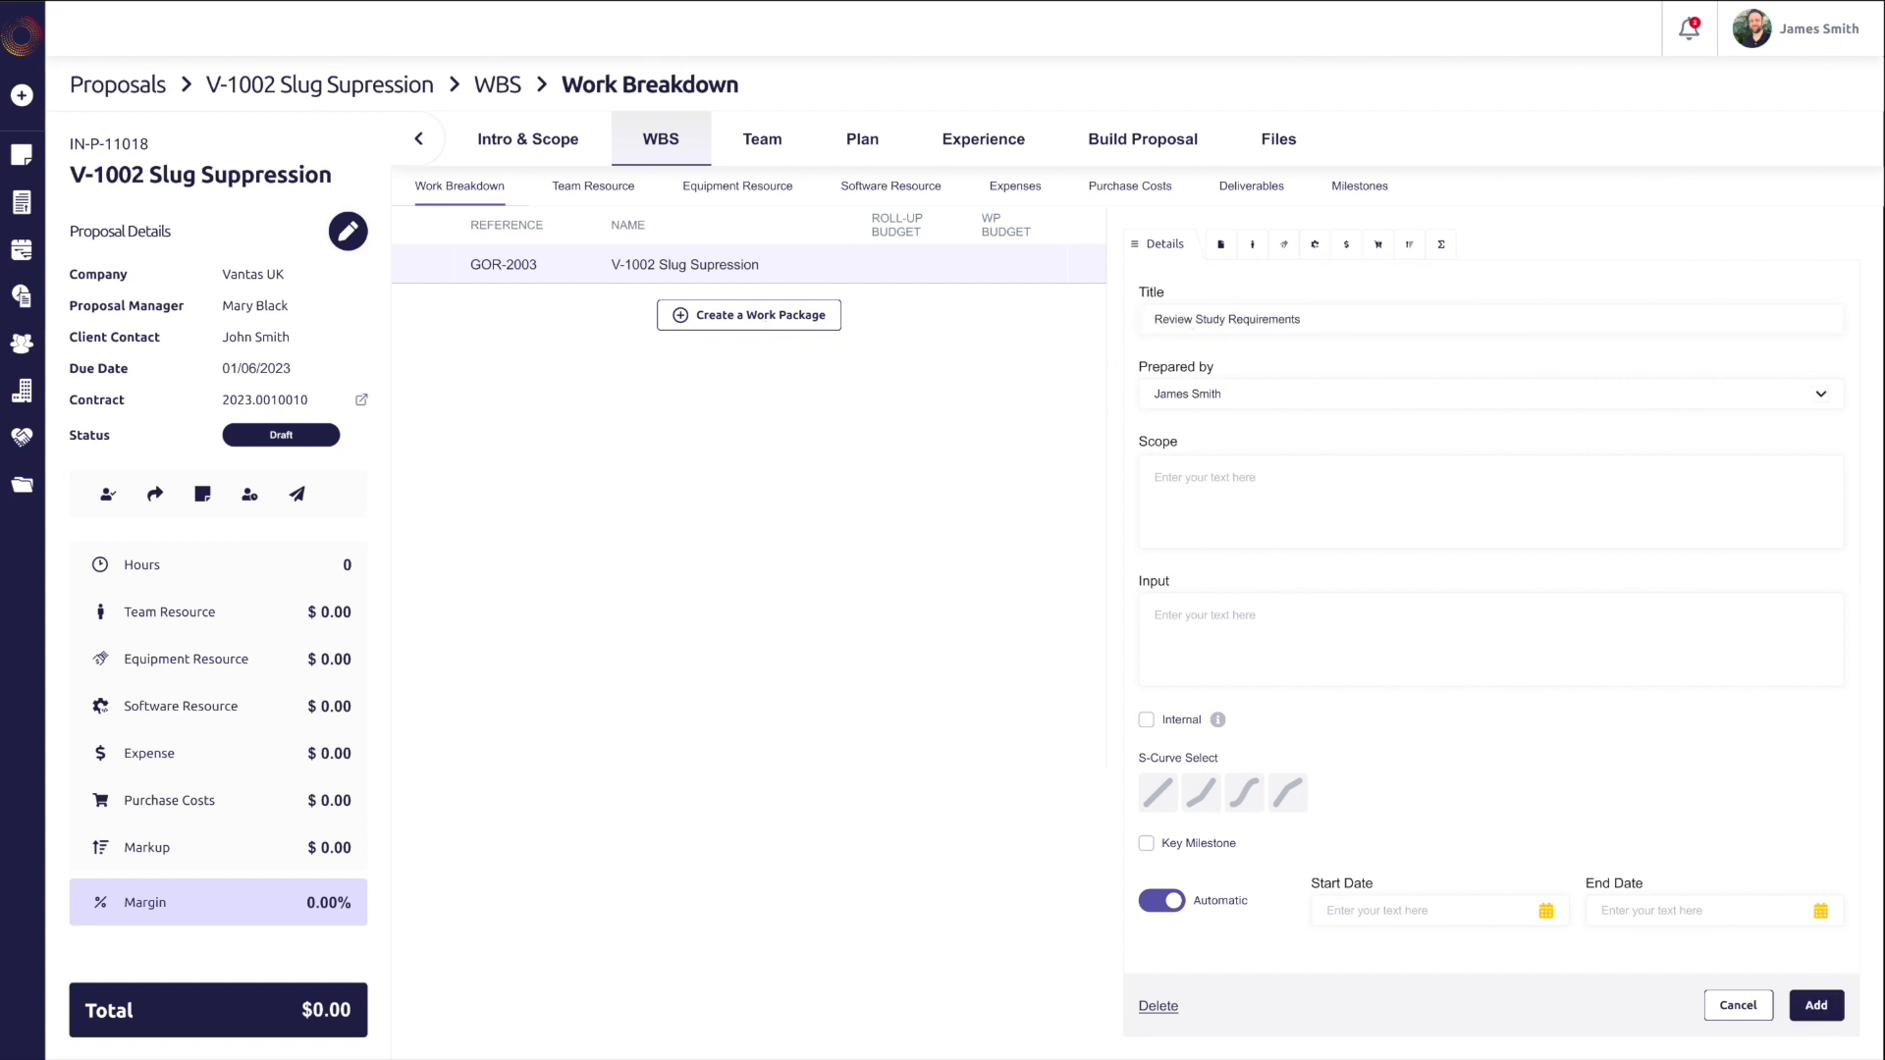
{"action": "left_click", "coordinate": [1816, 1006]}
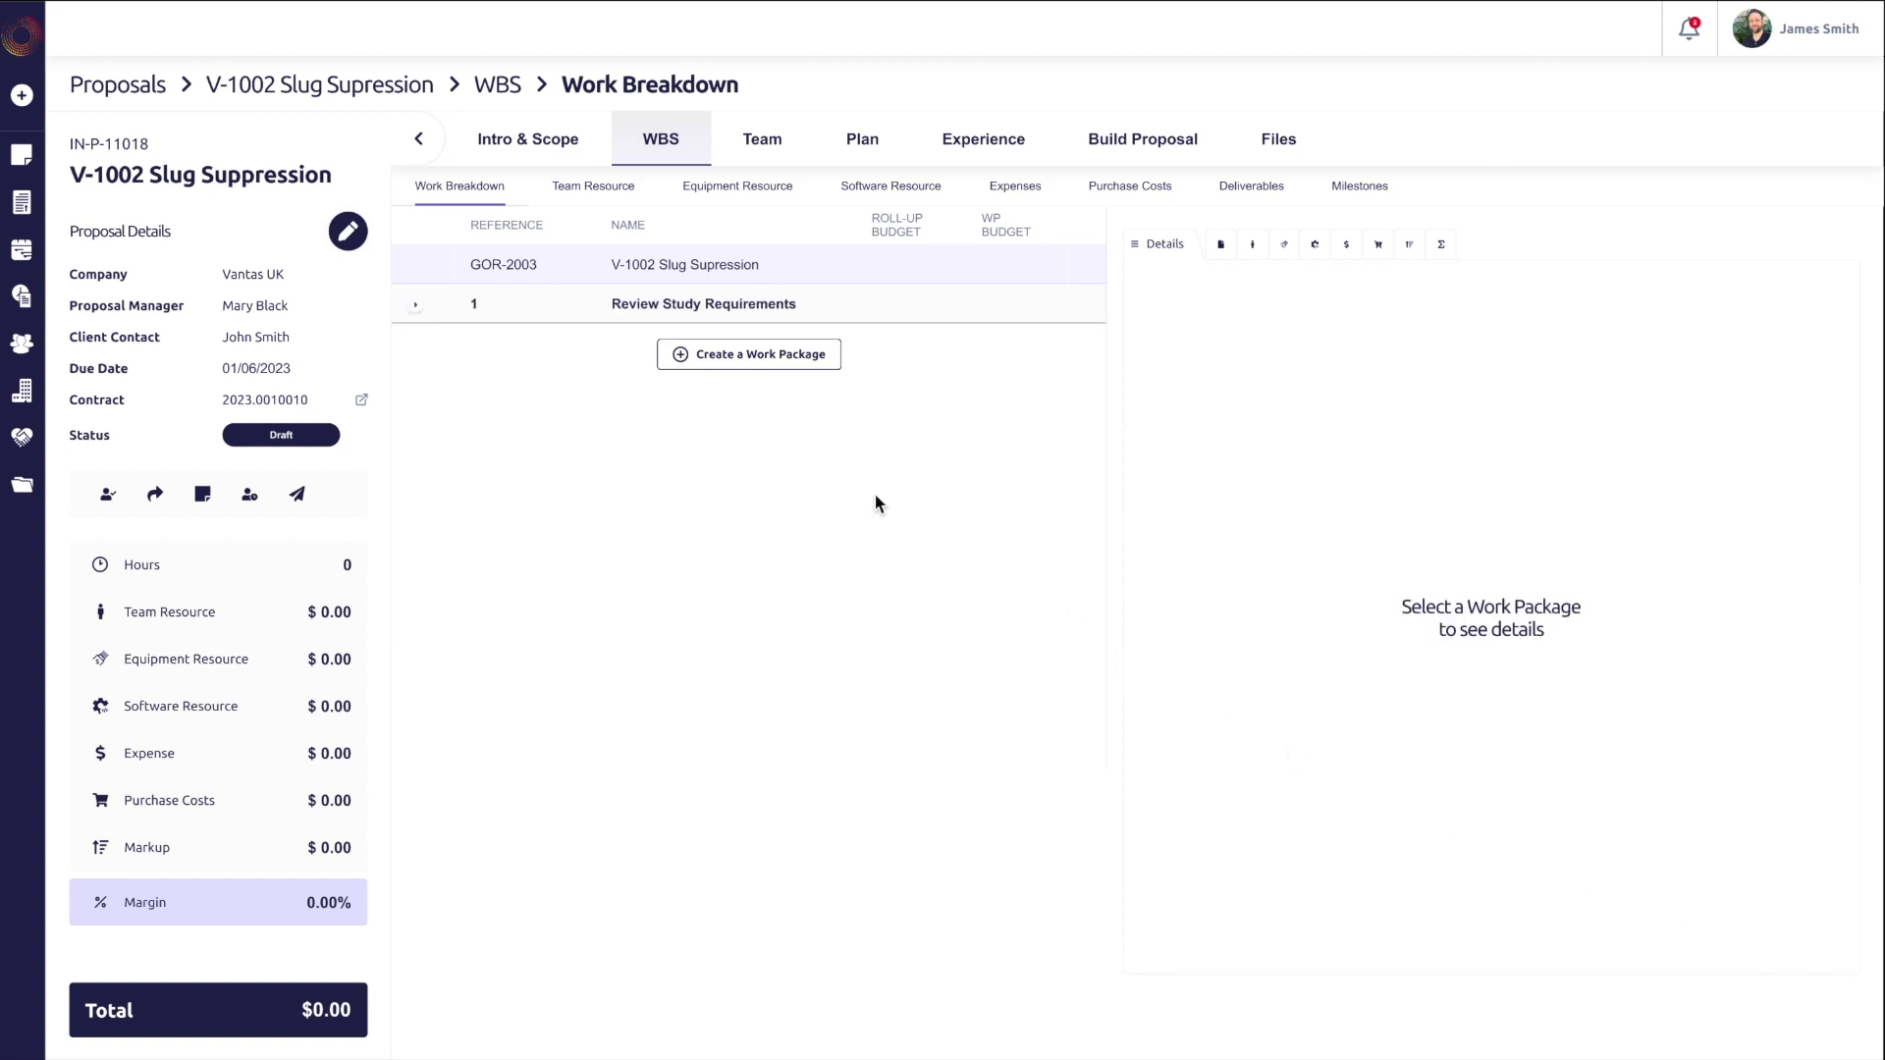
Step: Add two more top-level work packages titled Study Basis of Design and Heat & Material Balances
{"action": "left_click", "coordinate": [786, 365]}
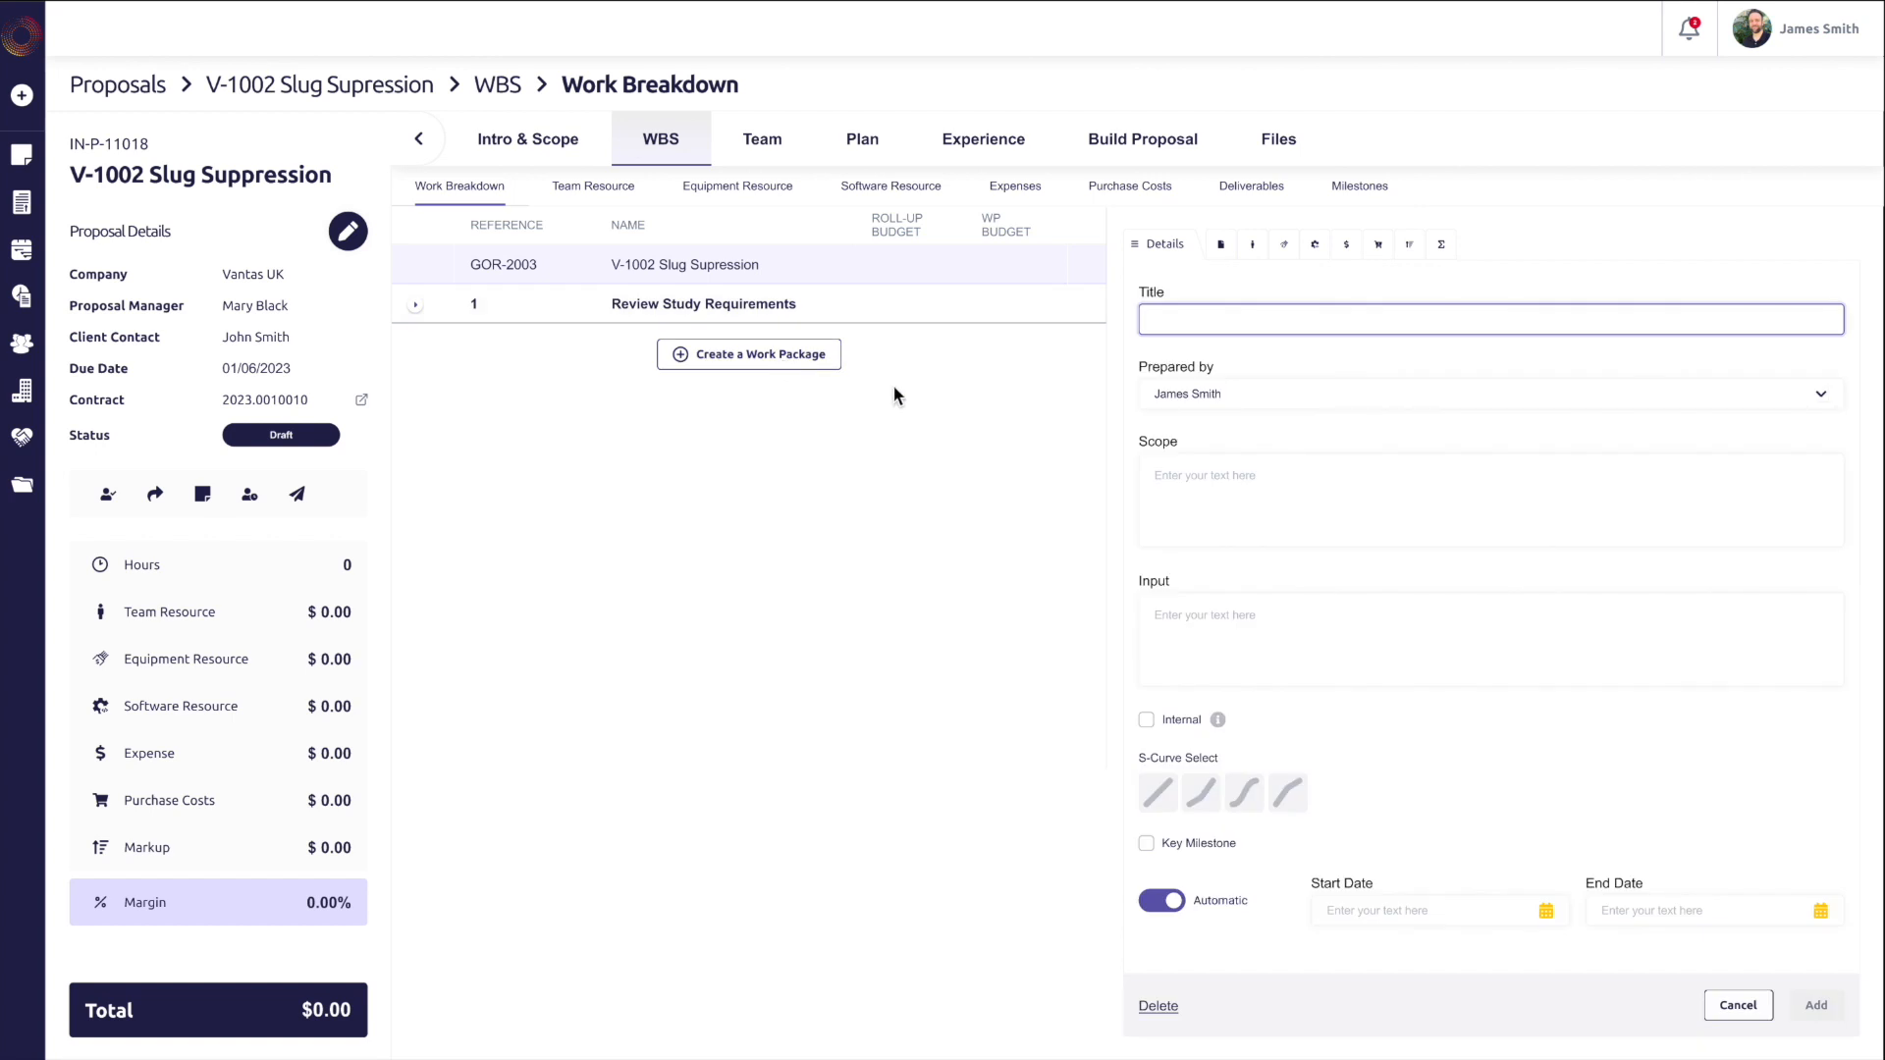
{"action": "left_click", "coordinate": [1194, 322]}
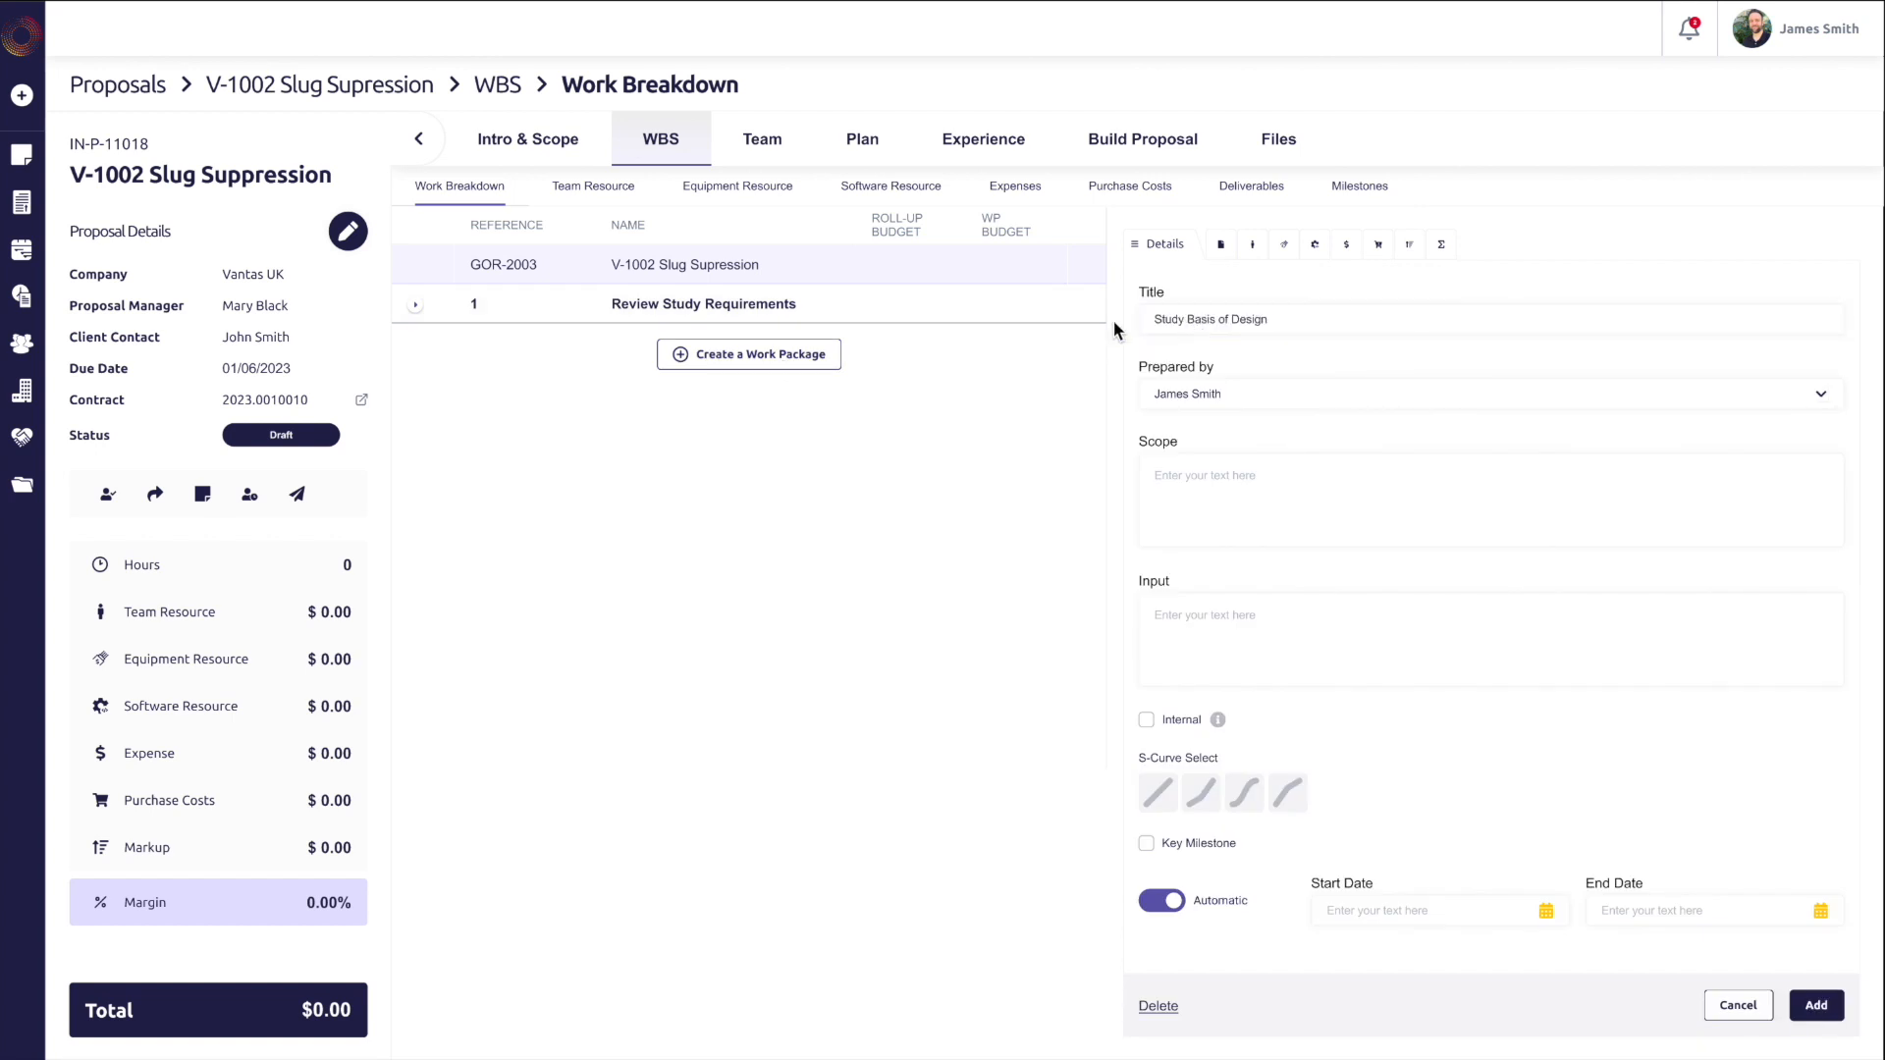
{"action": "left_click", "coordinate": [1816, 1005]}
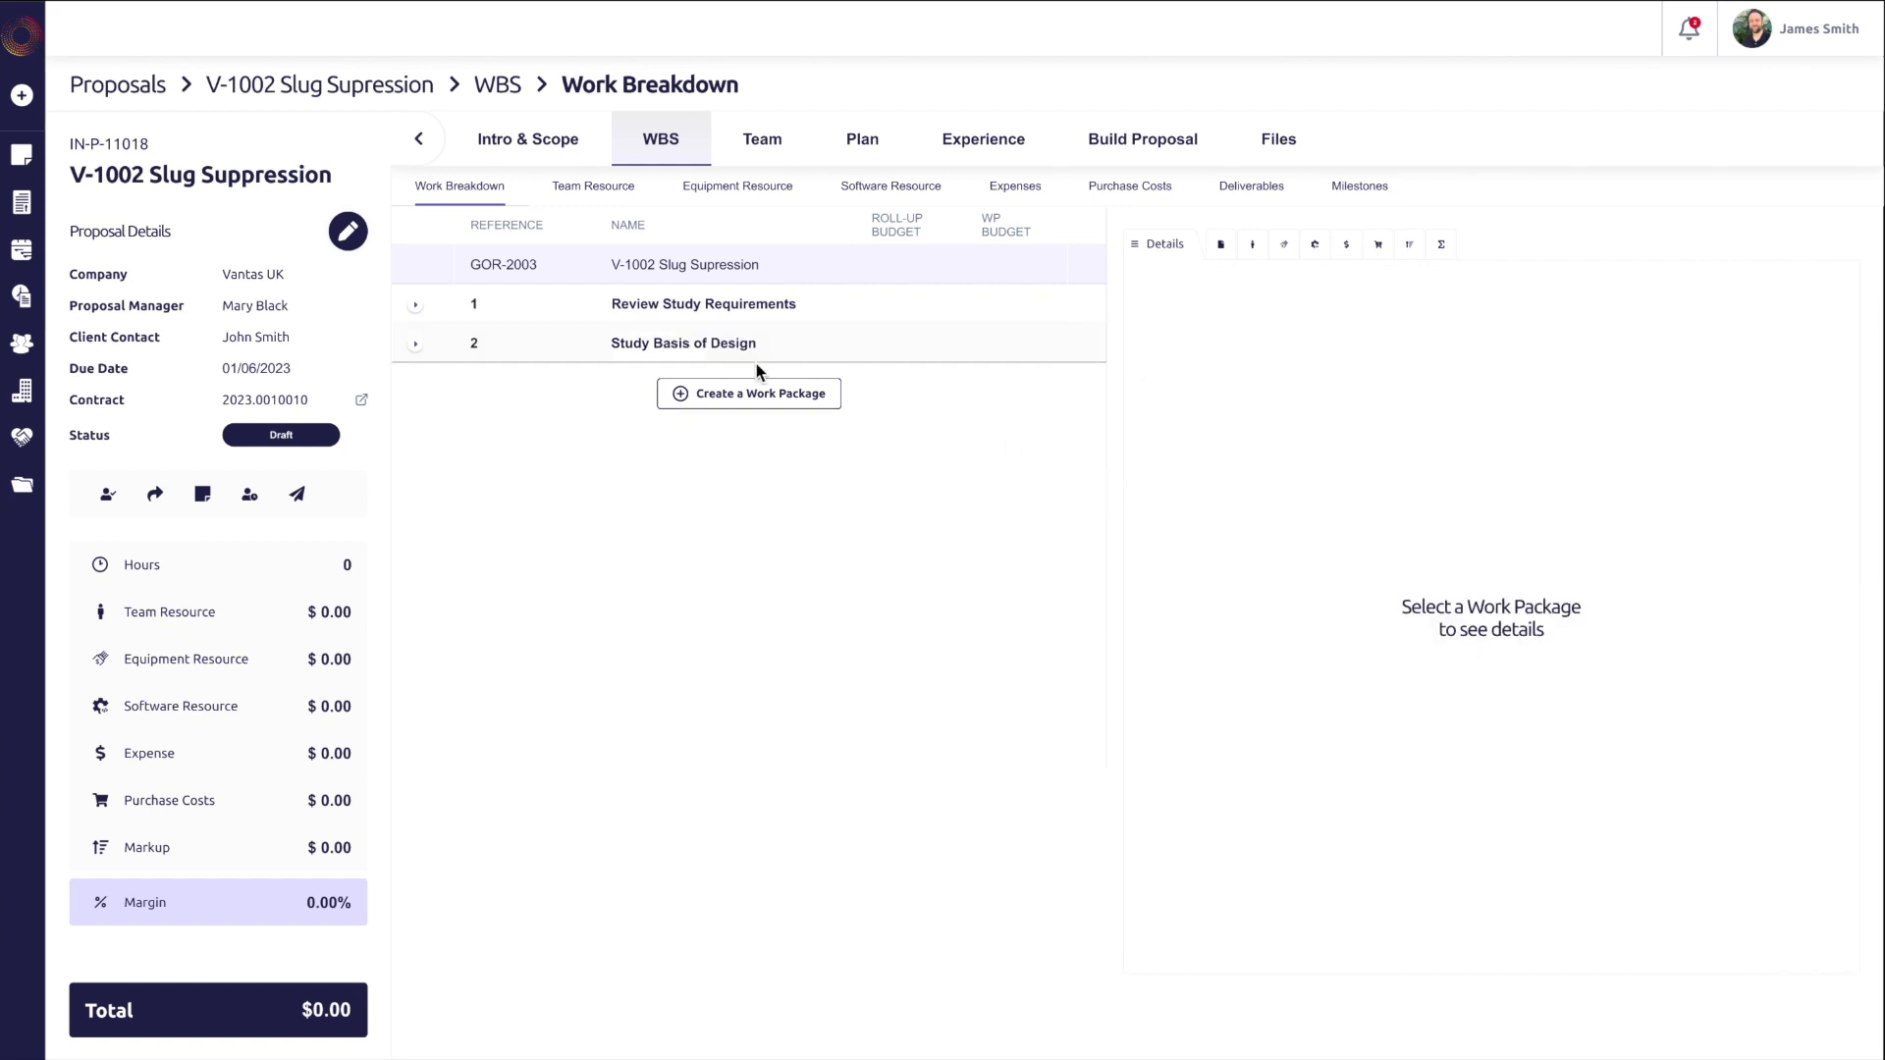
{"action": "left_click", "coordinate": [764, 394]}
{"action": "left_click", "coordinate": [1200, 318]}
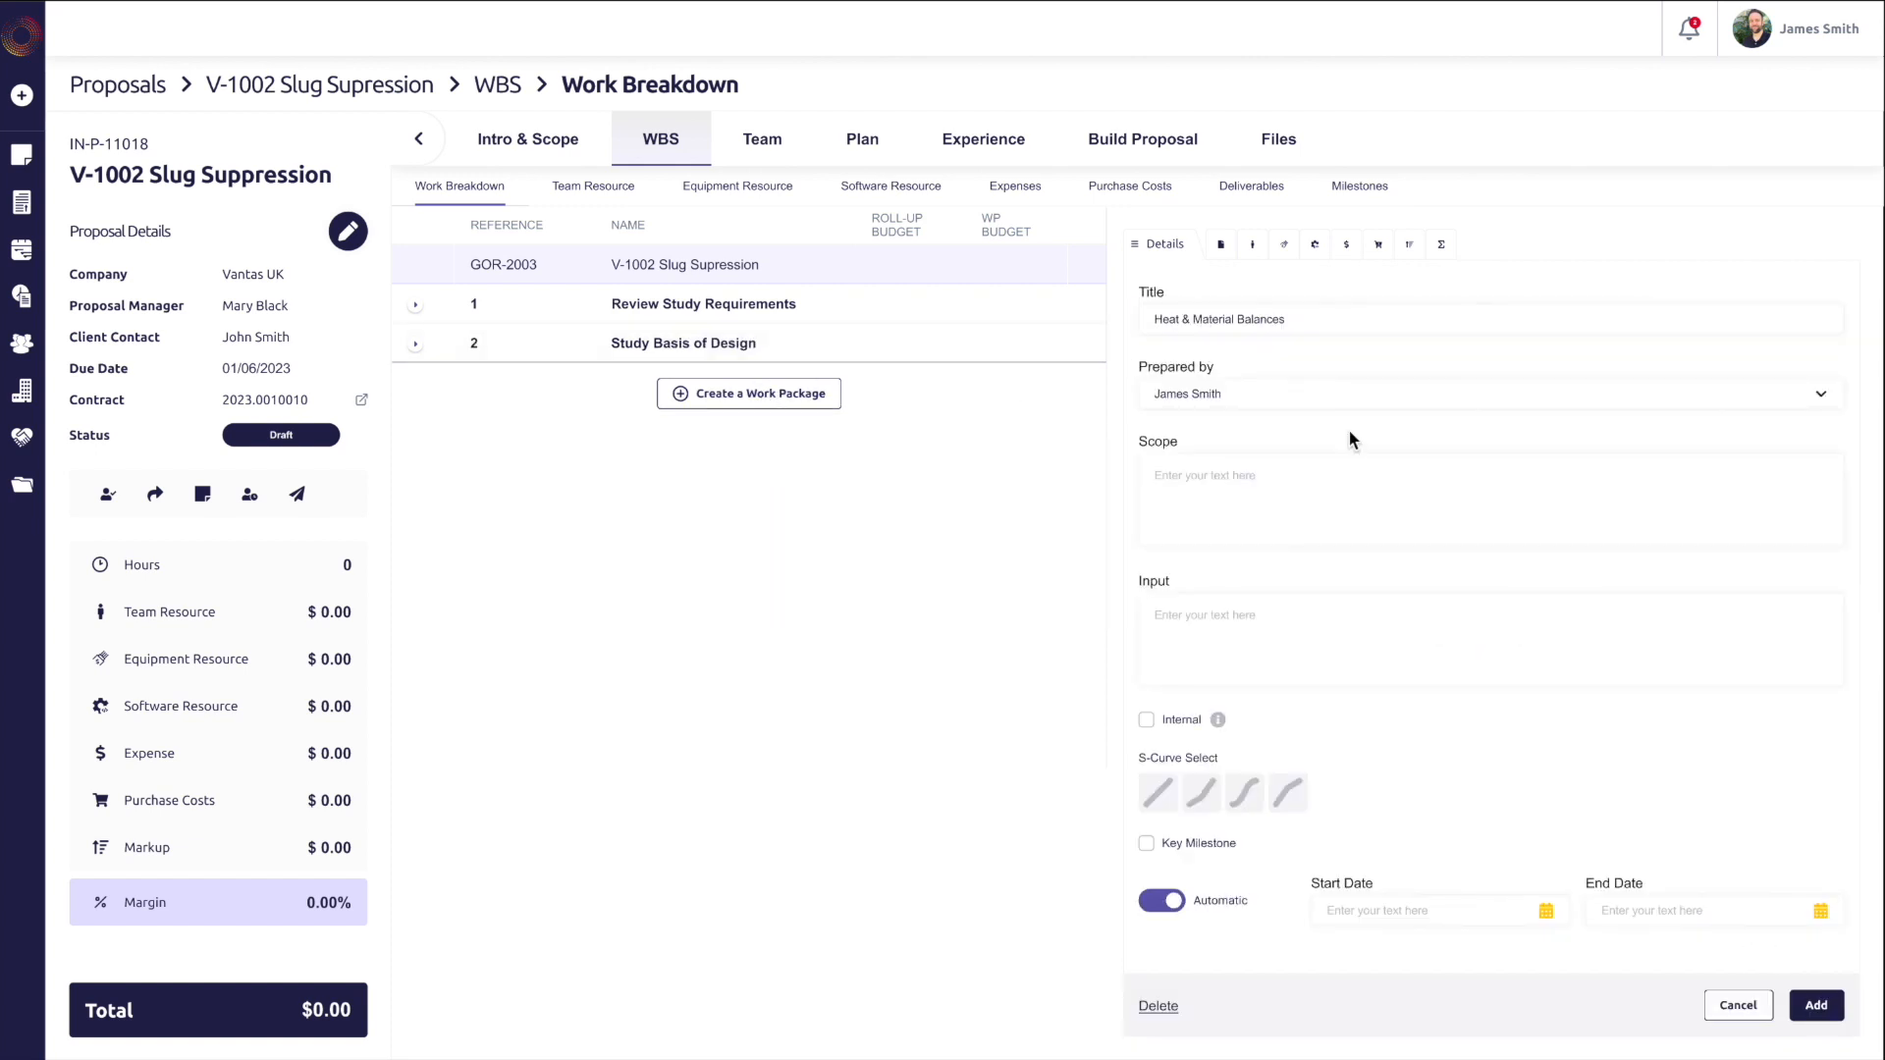
{"action": "left_click", "coordinate": [1816, 1005]}
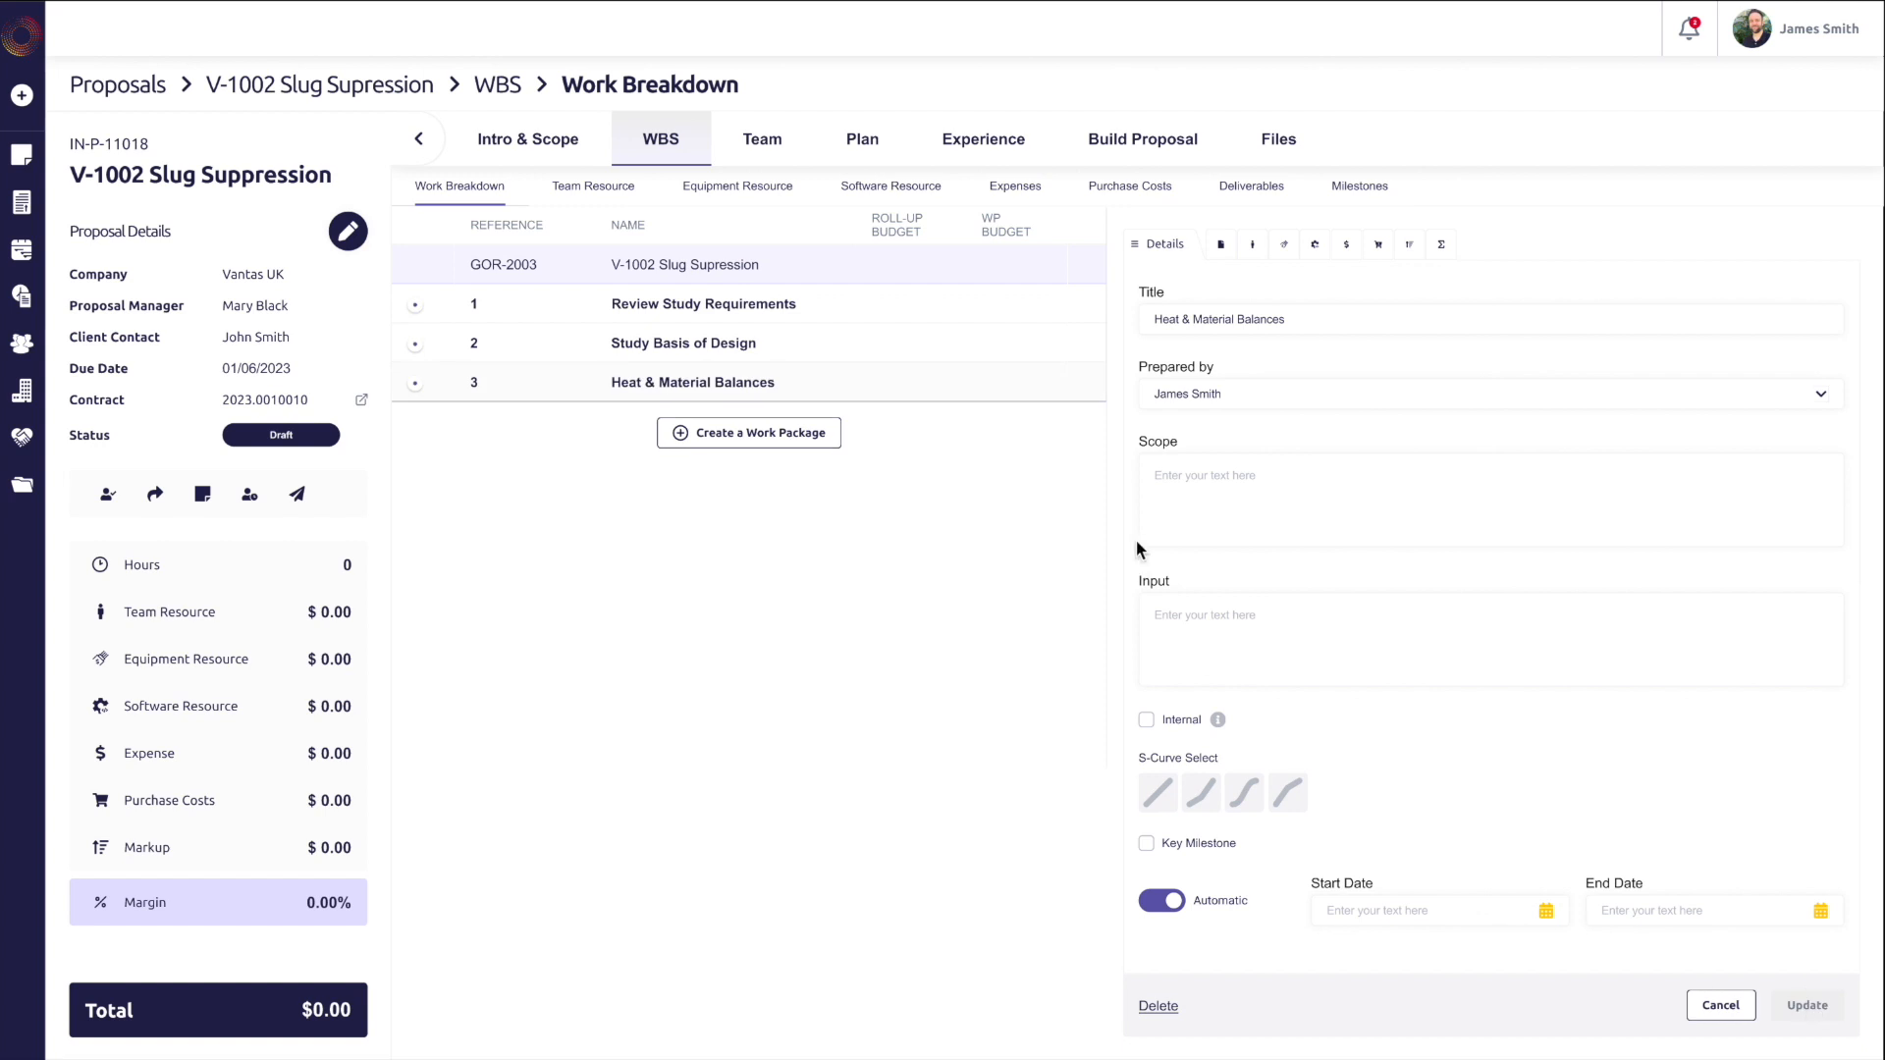
Step: Add a sub work package titled Steady State Simulation under Heat & Material Balances
{"action": "left_click", "coordinate": [1086, 382]}
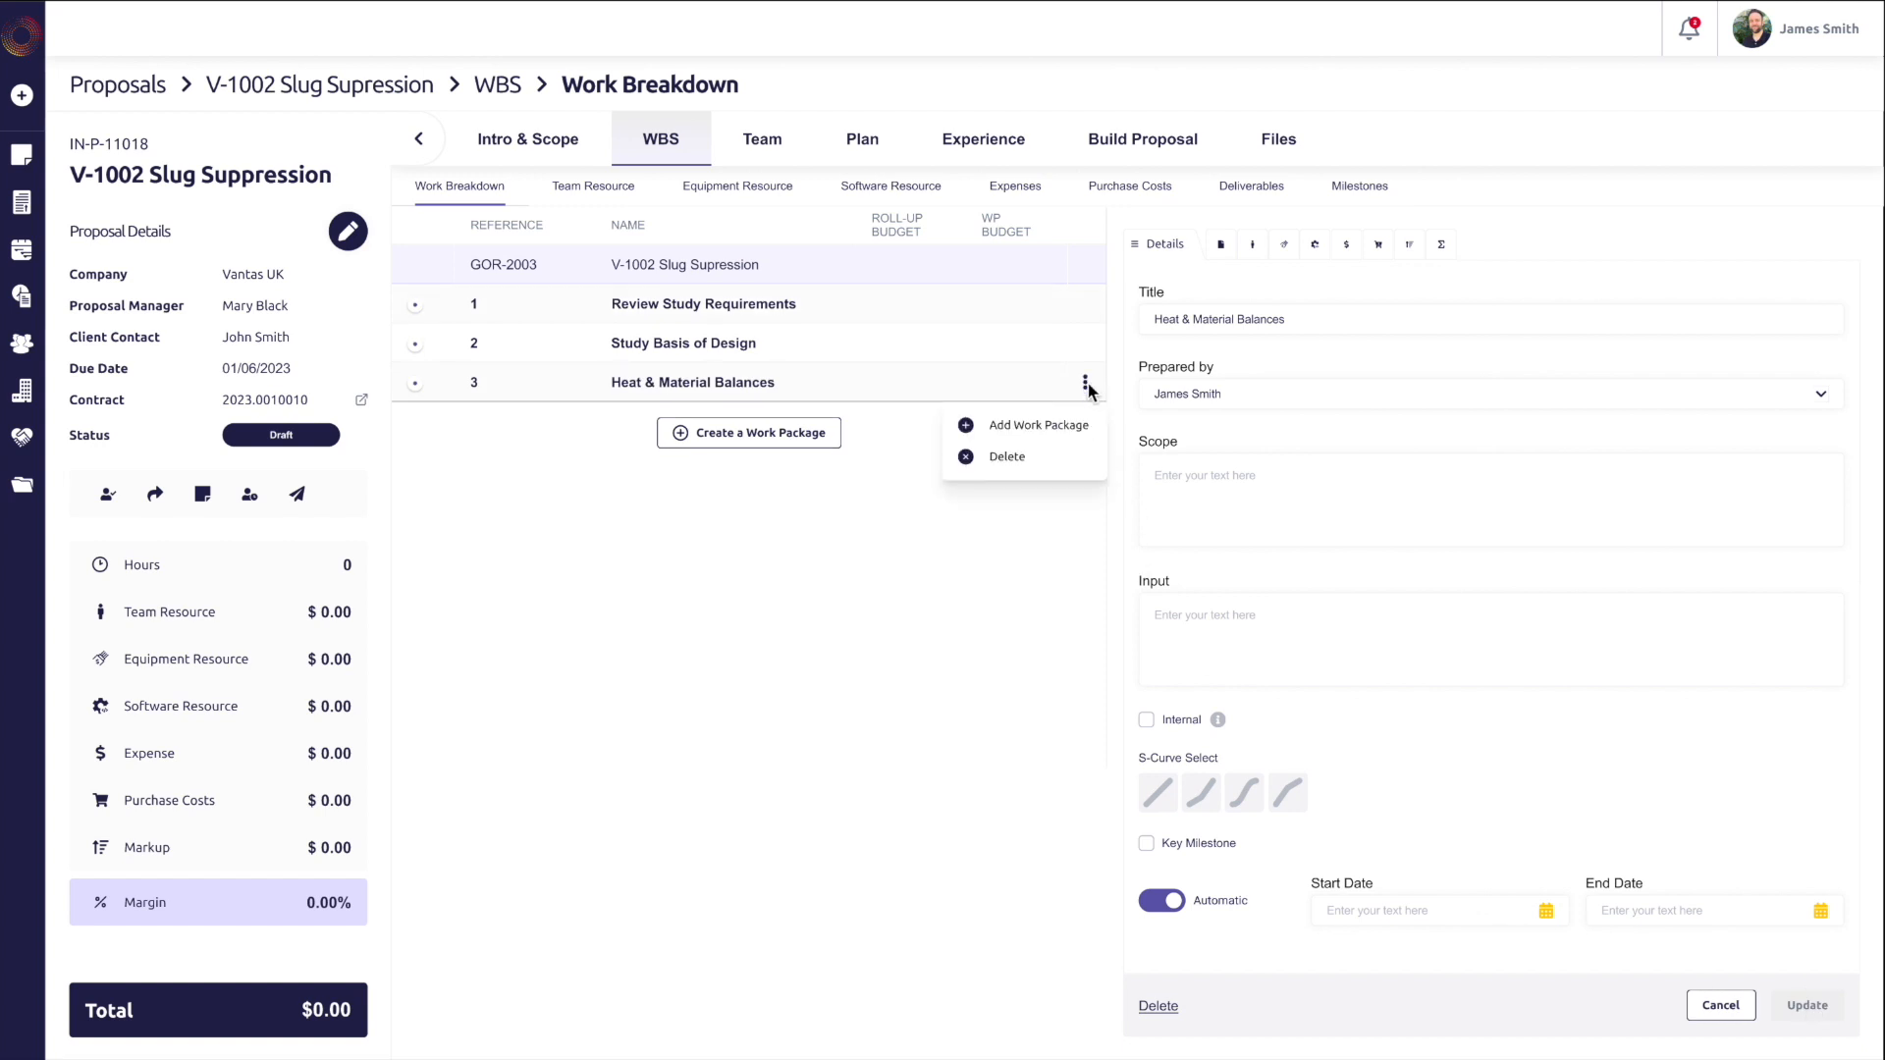
{"action": "left_click", "coordinate": [1068, 424]}
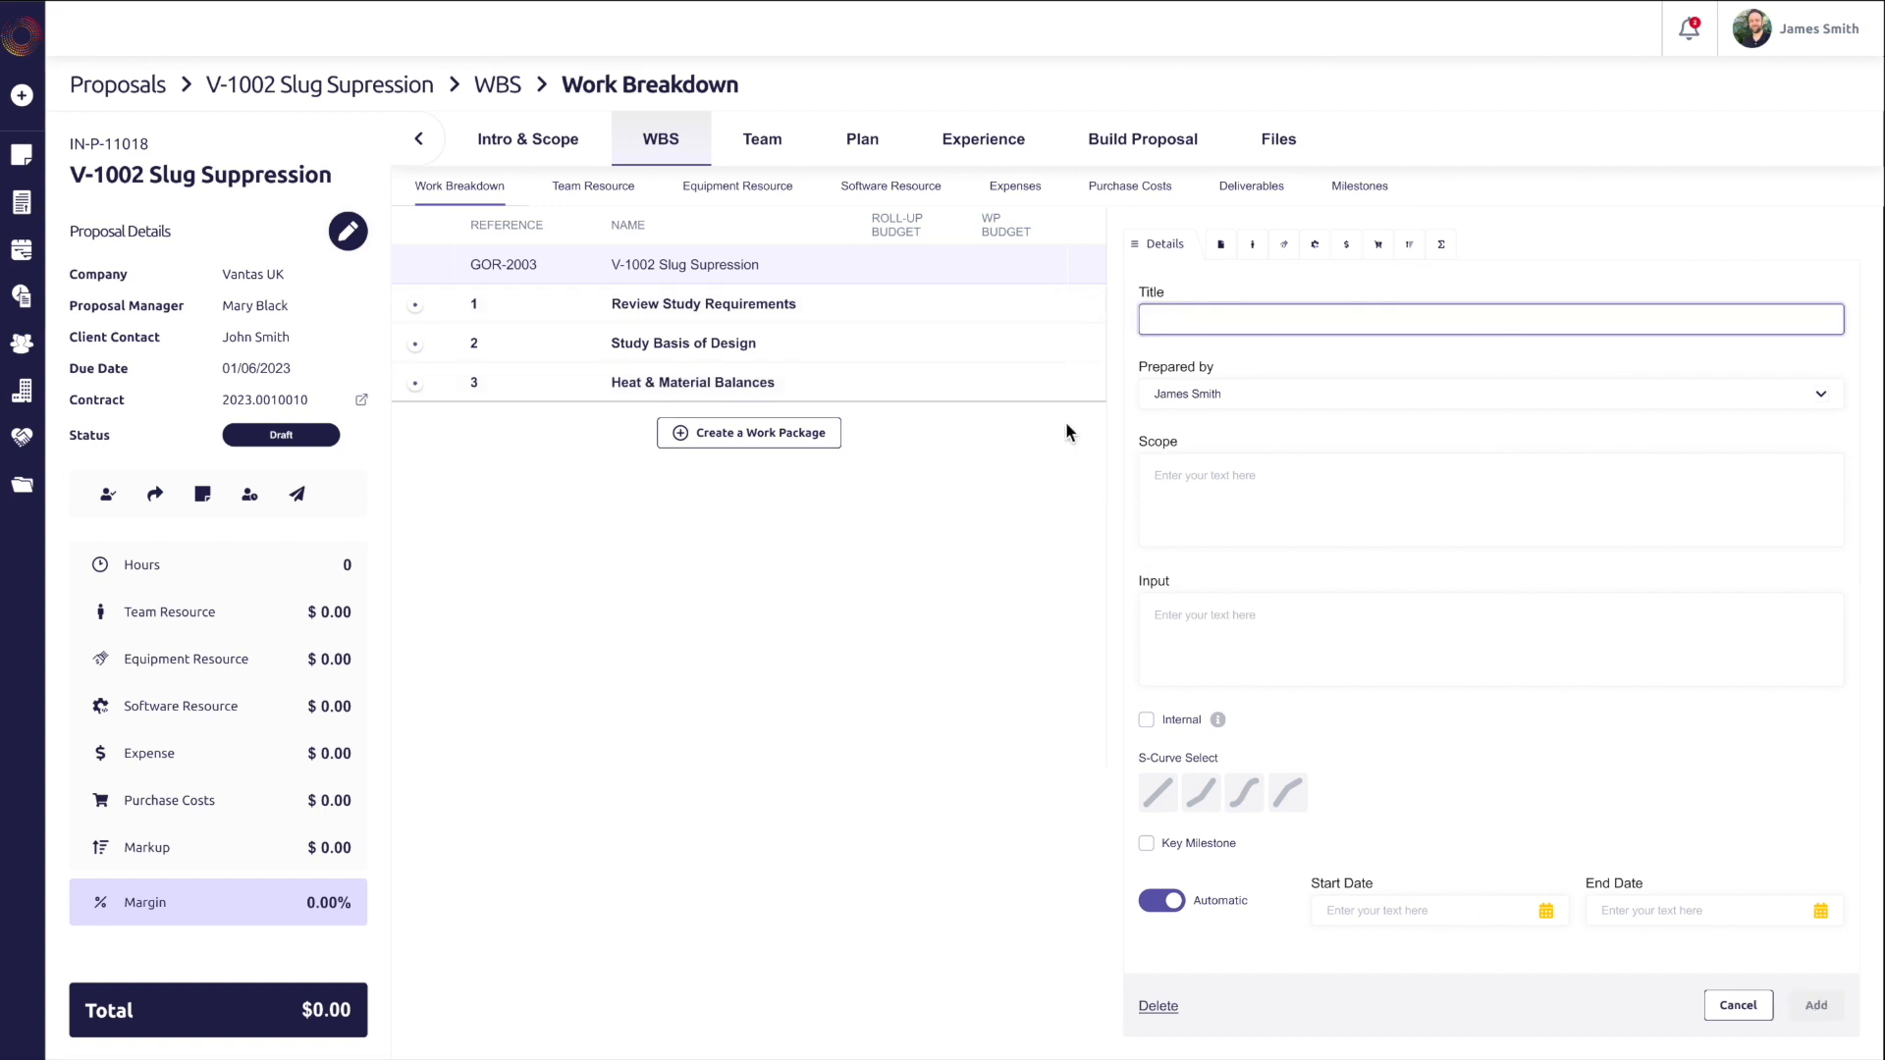
{"action": "left_click", "coordinate": [1192, 324]}
{"action": "left_click", "coordinate": [1816, 1007]}
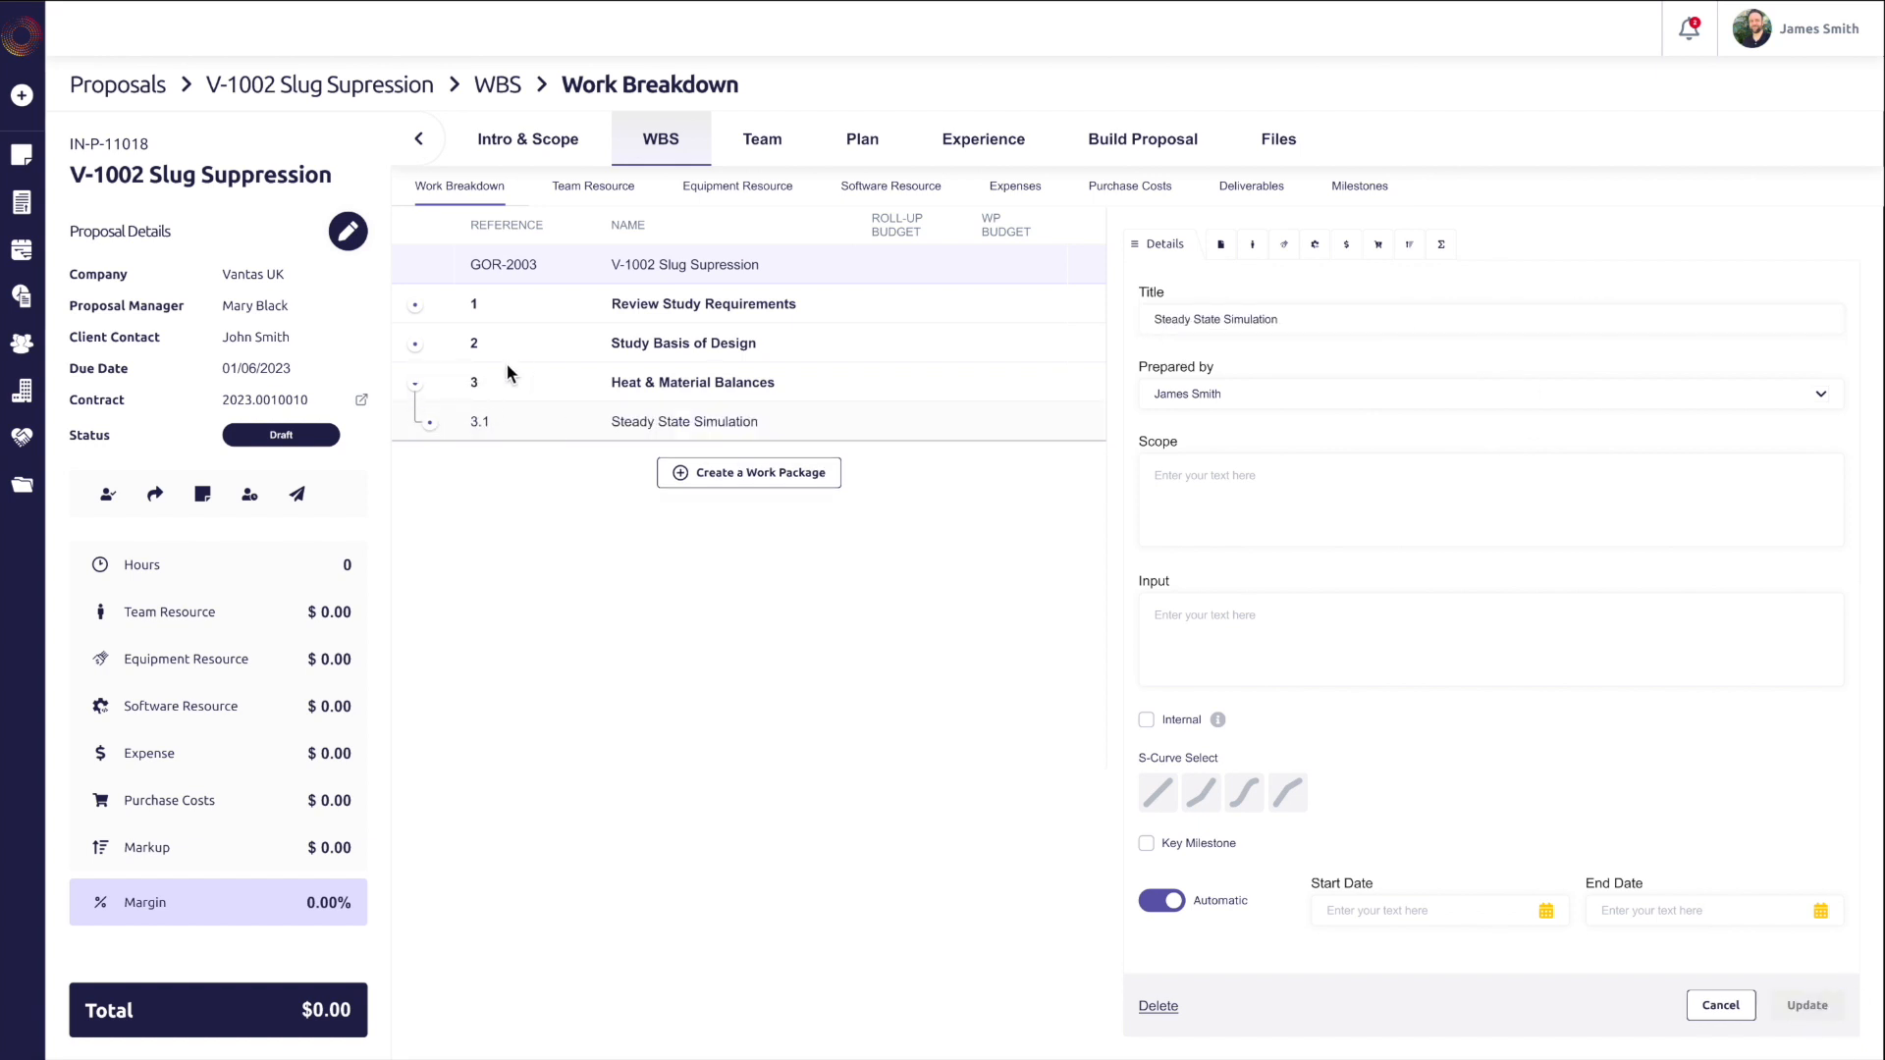
Step: Add a sub work package titled Build Master Simulation, Document & Benchmark under Steady State Simulation
{"action": "left_click", "coordinate": [1080, 425]}
{"action": "left_click", "coordinate": [1076, 466]}
{"action": "left_click", "coordinate": [1180, 318]}
{"action": "type", "text": "Build Master Simulation, Document & Benchmark"}
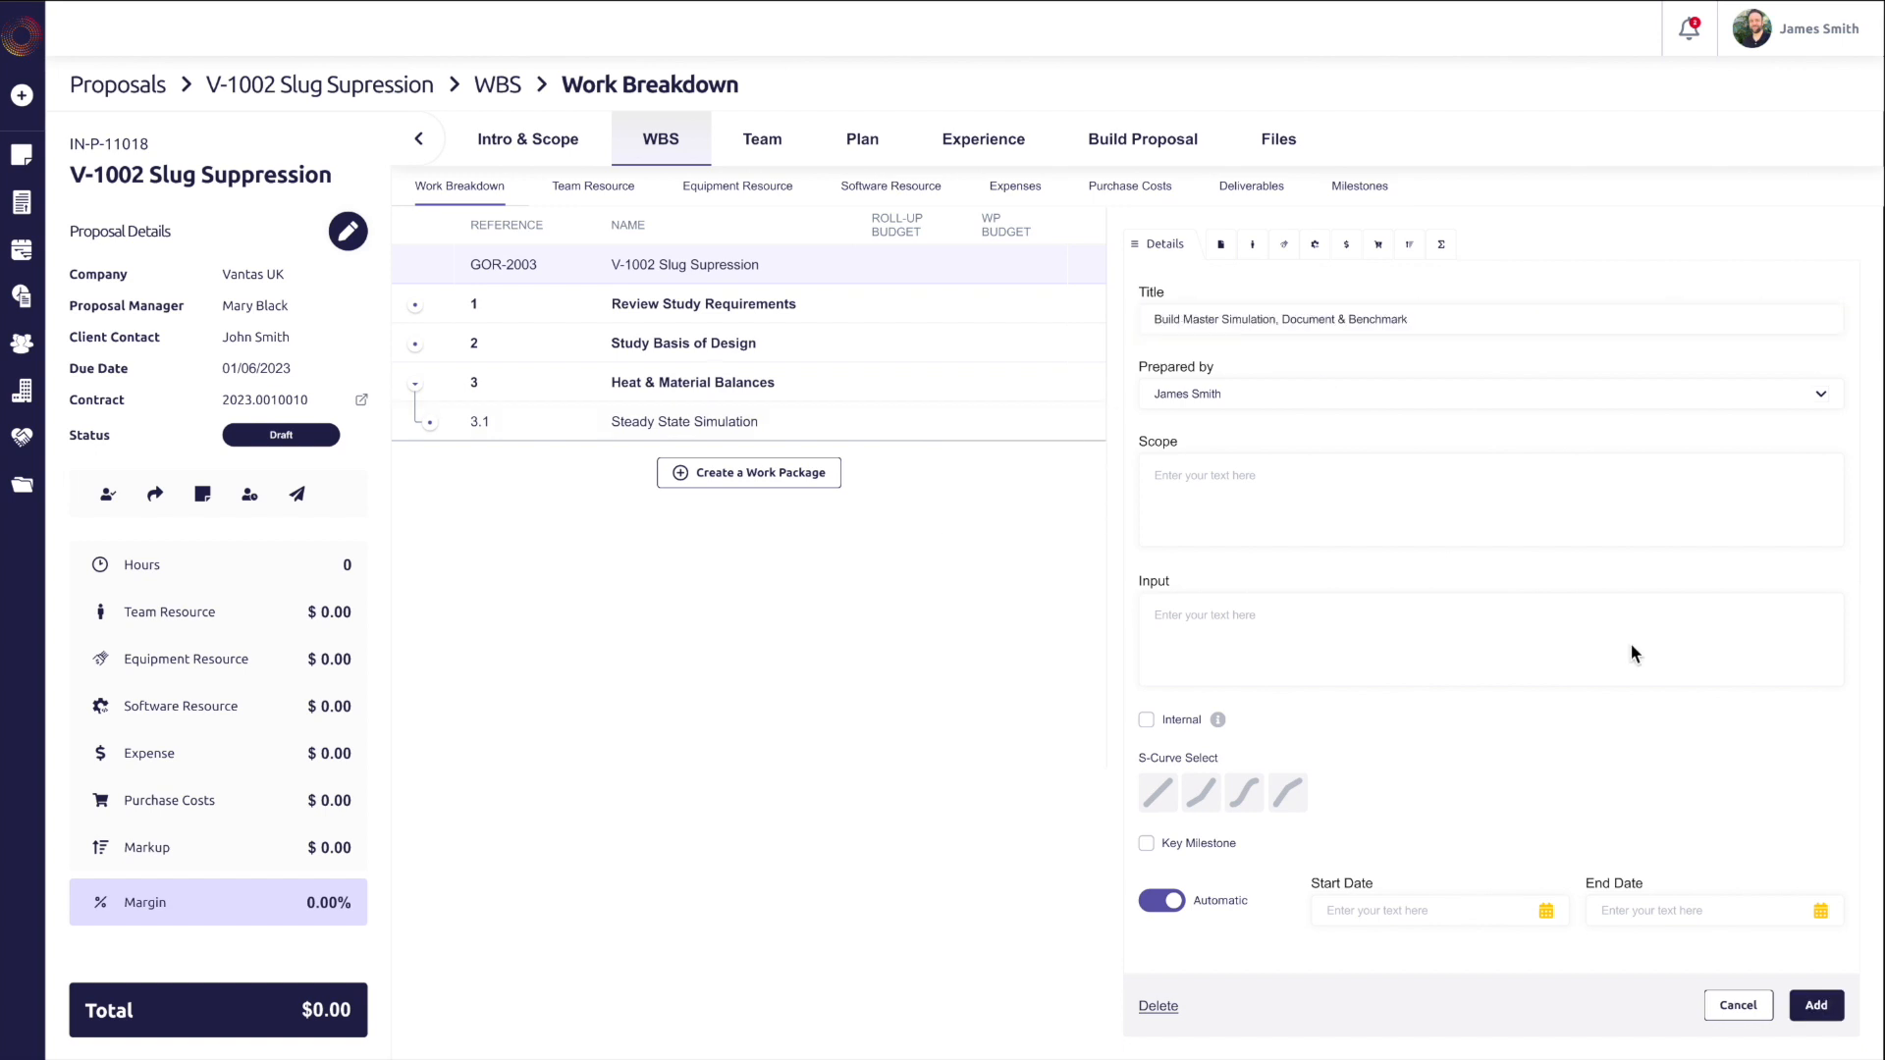
{"action": "left_click", "coordinate": [1816, 1006]}
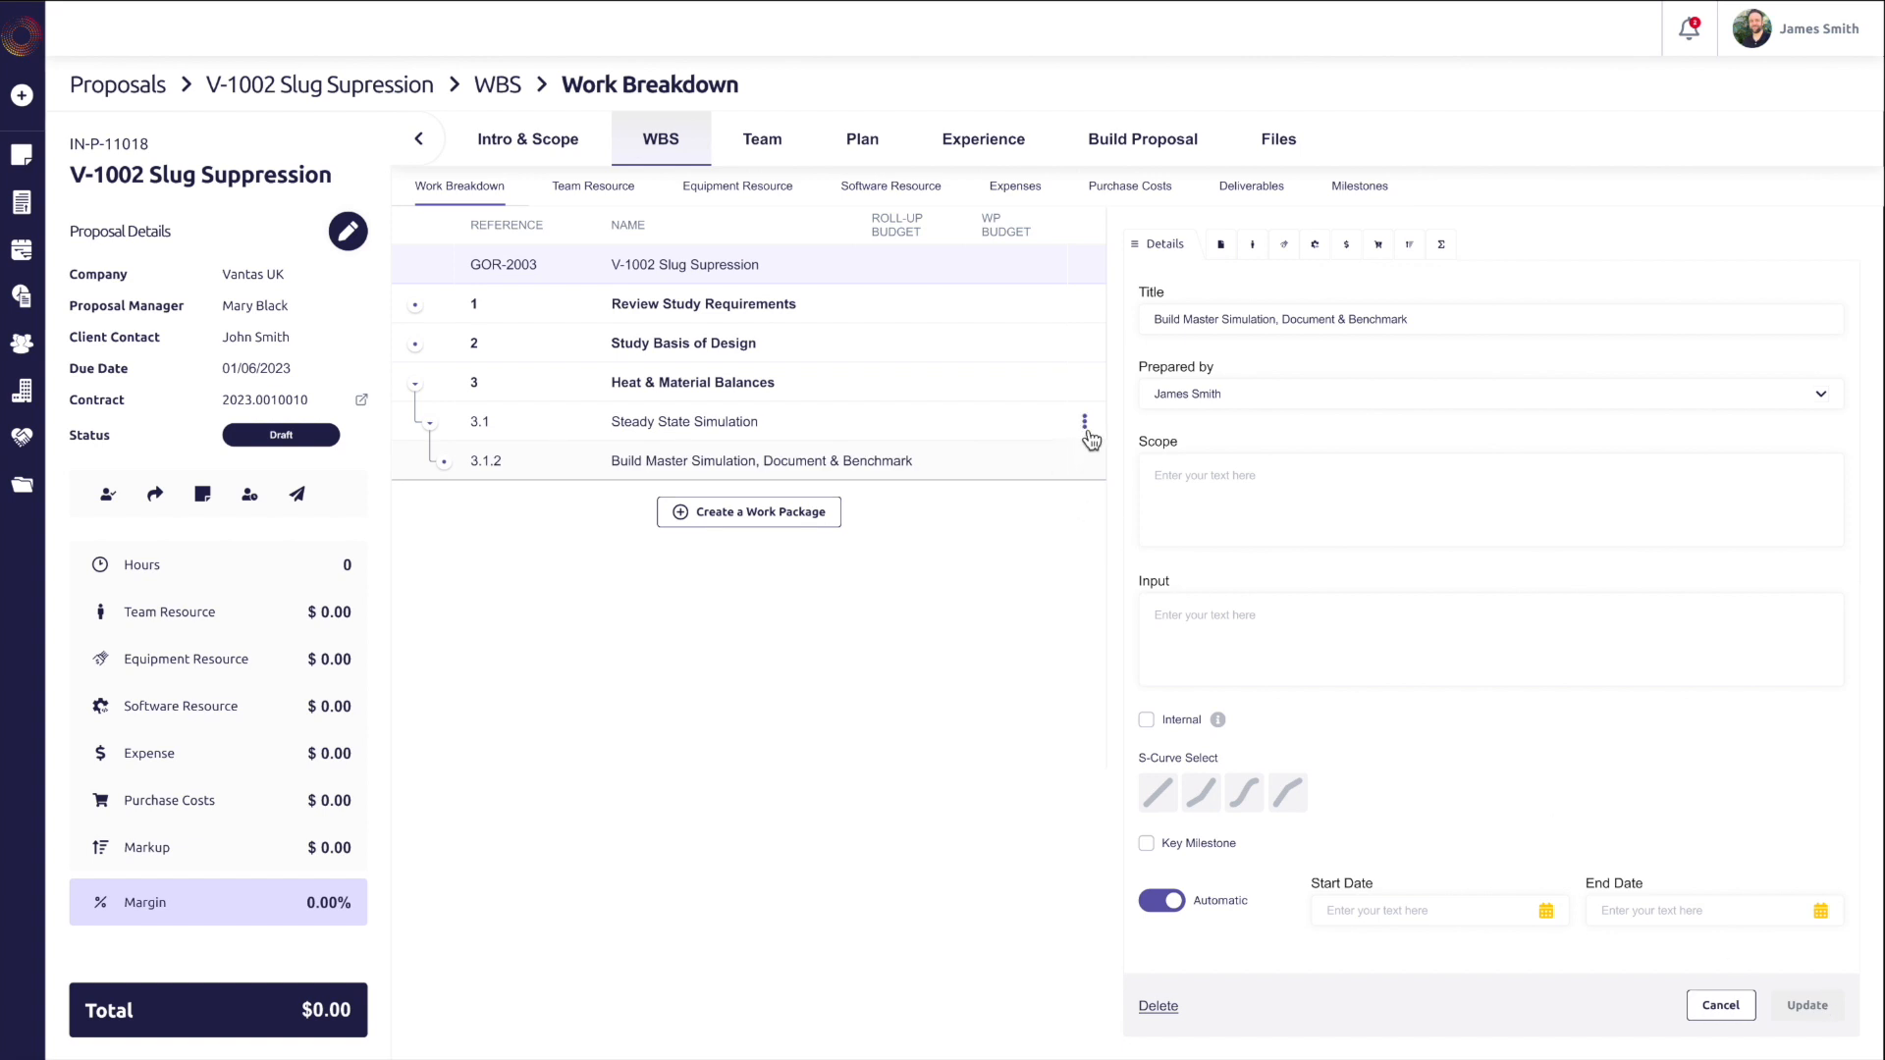
Step: Under Steady State Simulation, add key milestone work package "Create High, Medium and Low production profile simulation cases" with scope, inputs, linear S-curve, dates 01/02/2023 to 23/02/2023
{"action": "left_click", "coordinate": [1085, 429]}
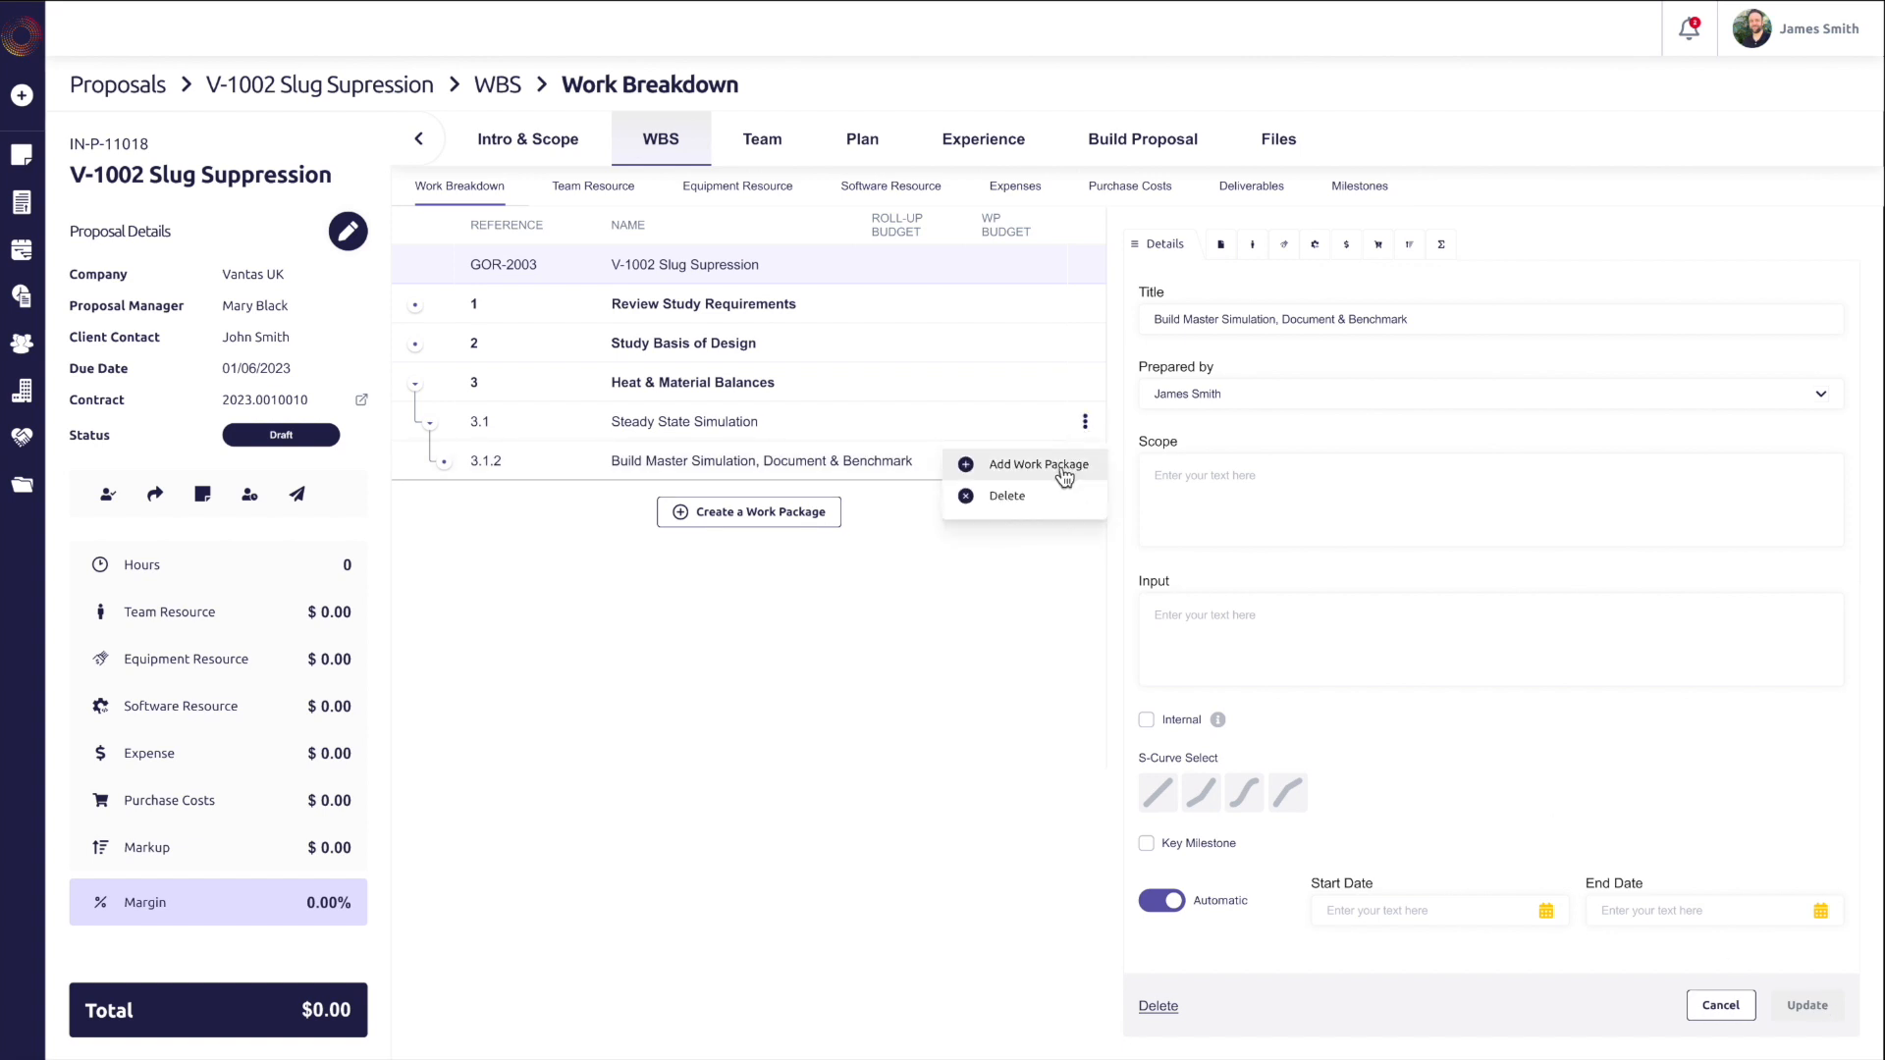
{"action": "left_click", "coordinate": [1064, 472]}
{"action": "type", "text": "Create High, Medium and Low production profile simulation cases"}
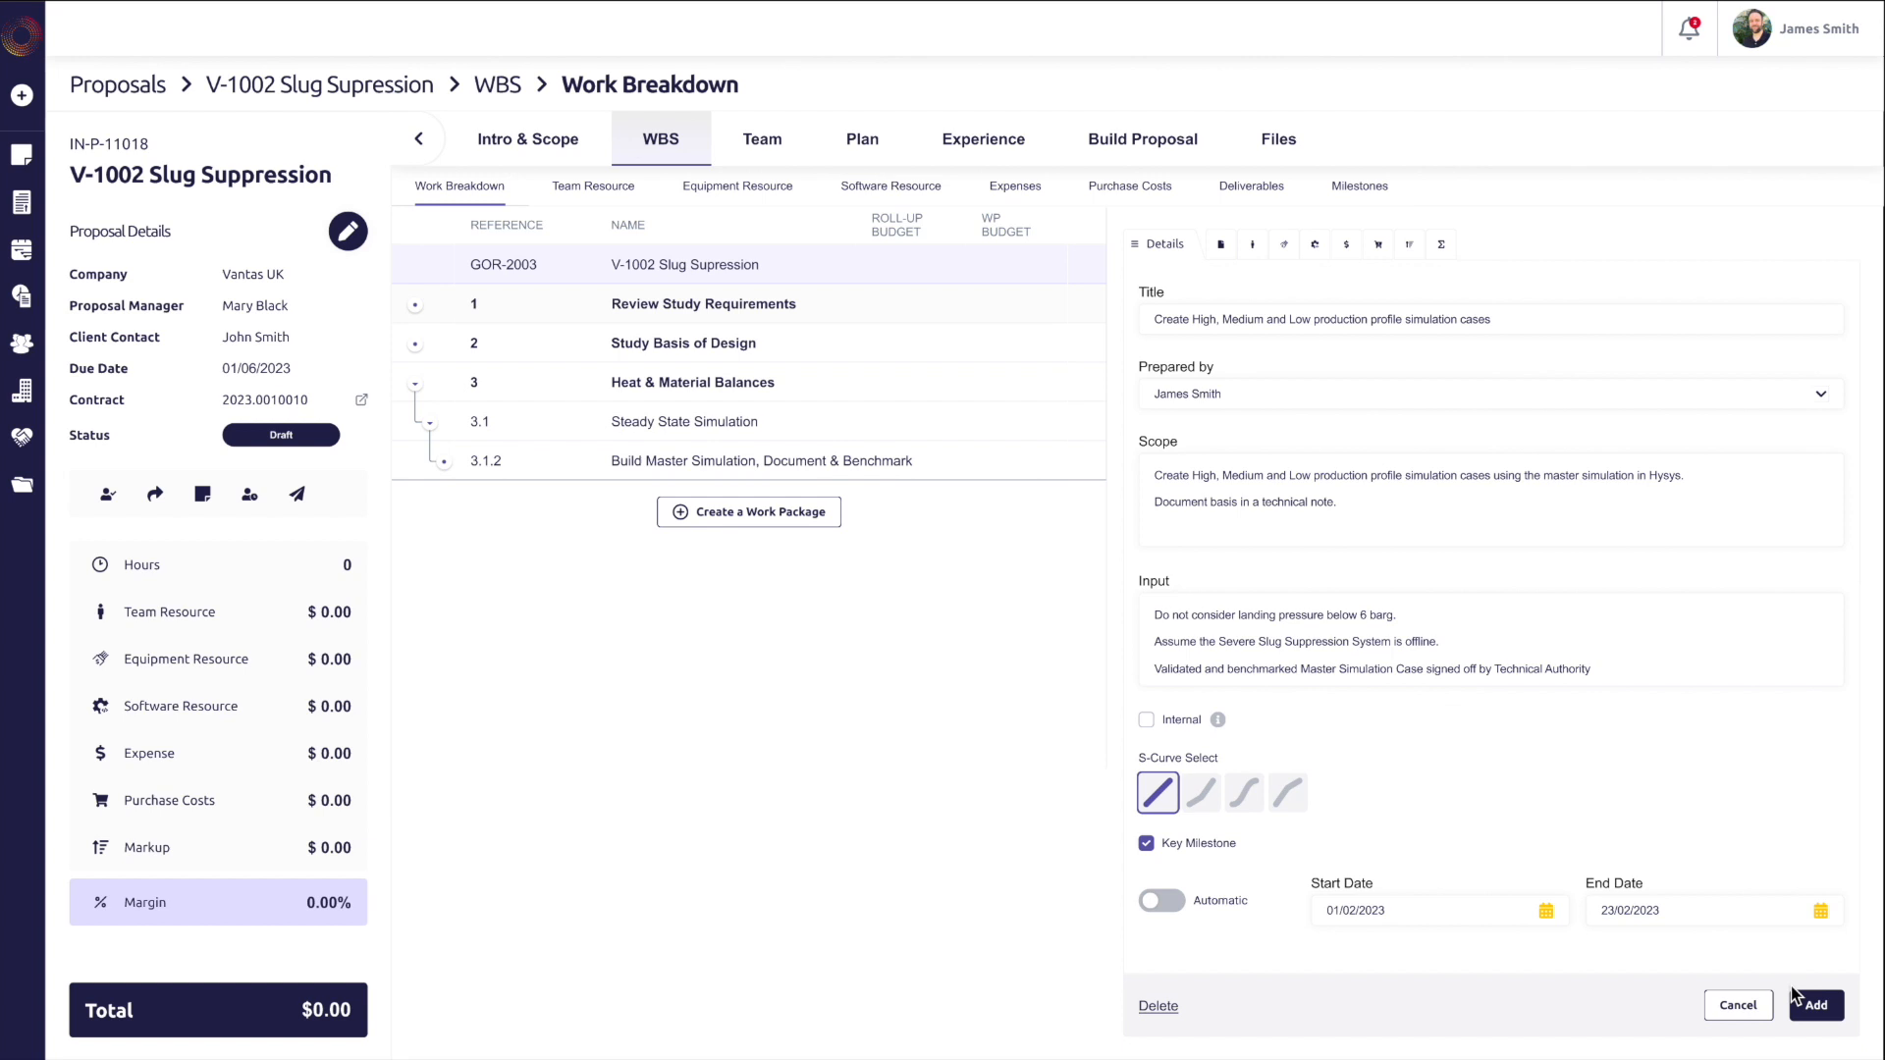
{"action": "left_click", "coordinate": [1814, 1007]}
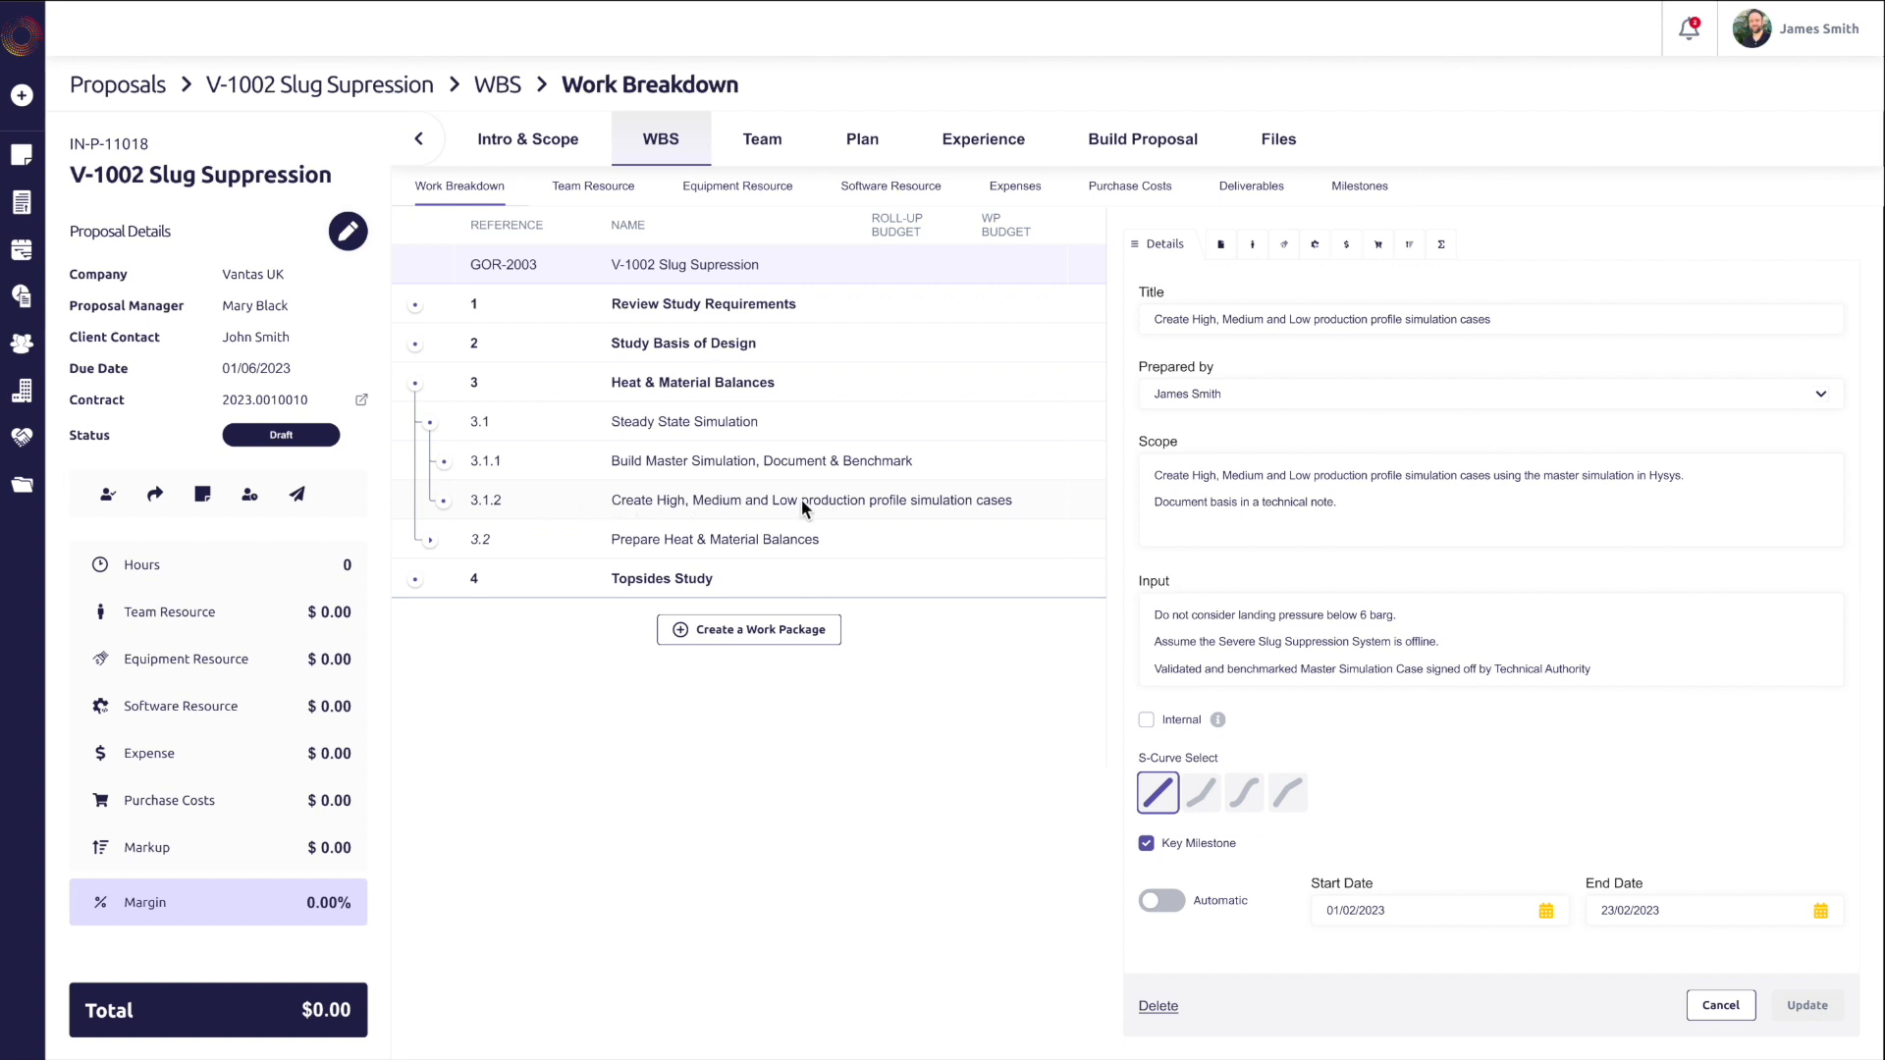
Step: Add deliverables Technical Note - Simulation Basis and Low, Medium and High Production Profile heat and material balance simulation cases, one unit each, to work package 3.1.2
{"action": "left_click", "coordinate": [1221, 245]}
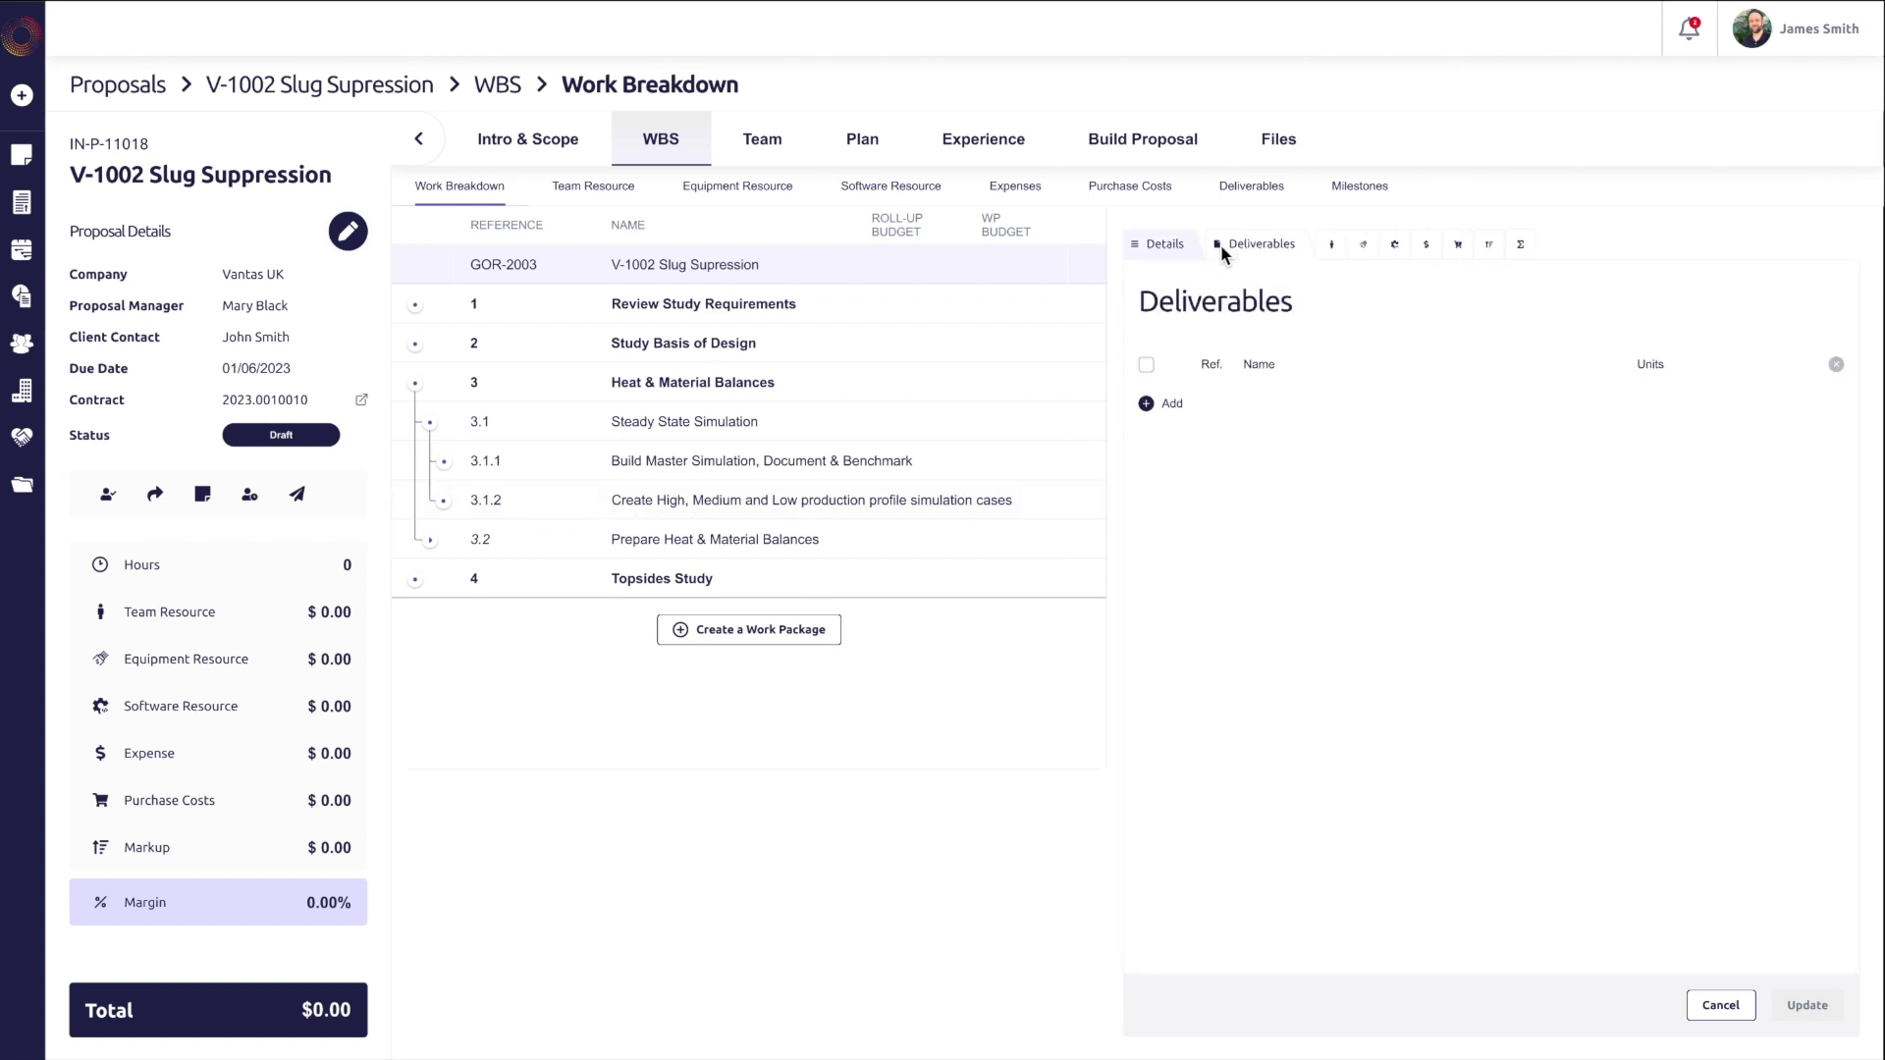
{"action": "left_click", "coordinate": [1146, 404]}
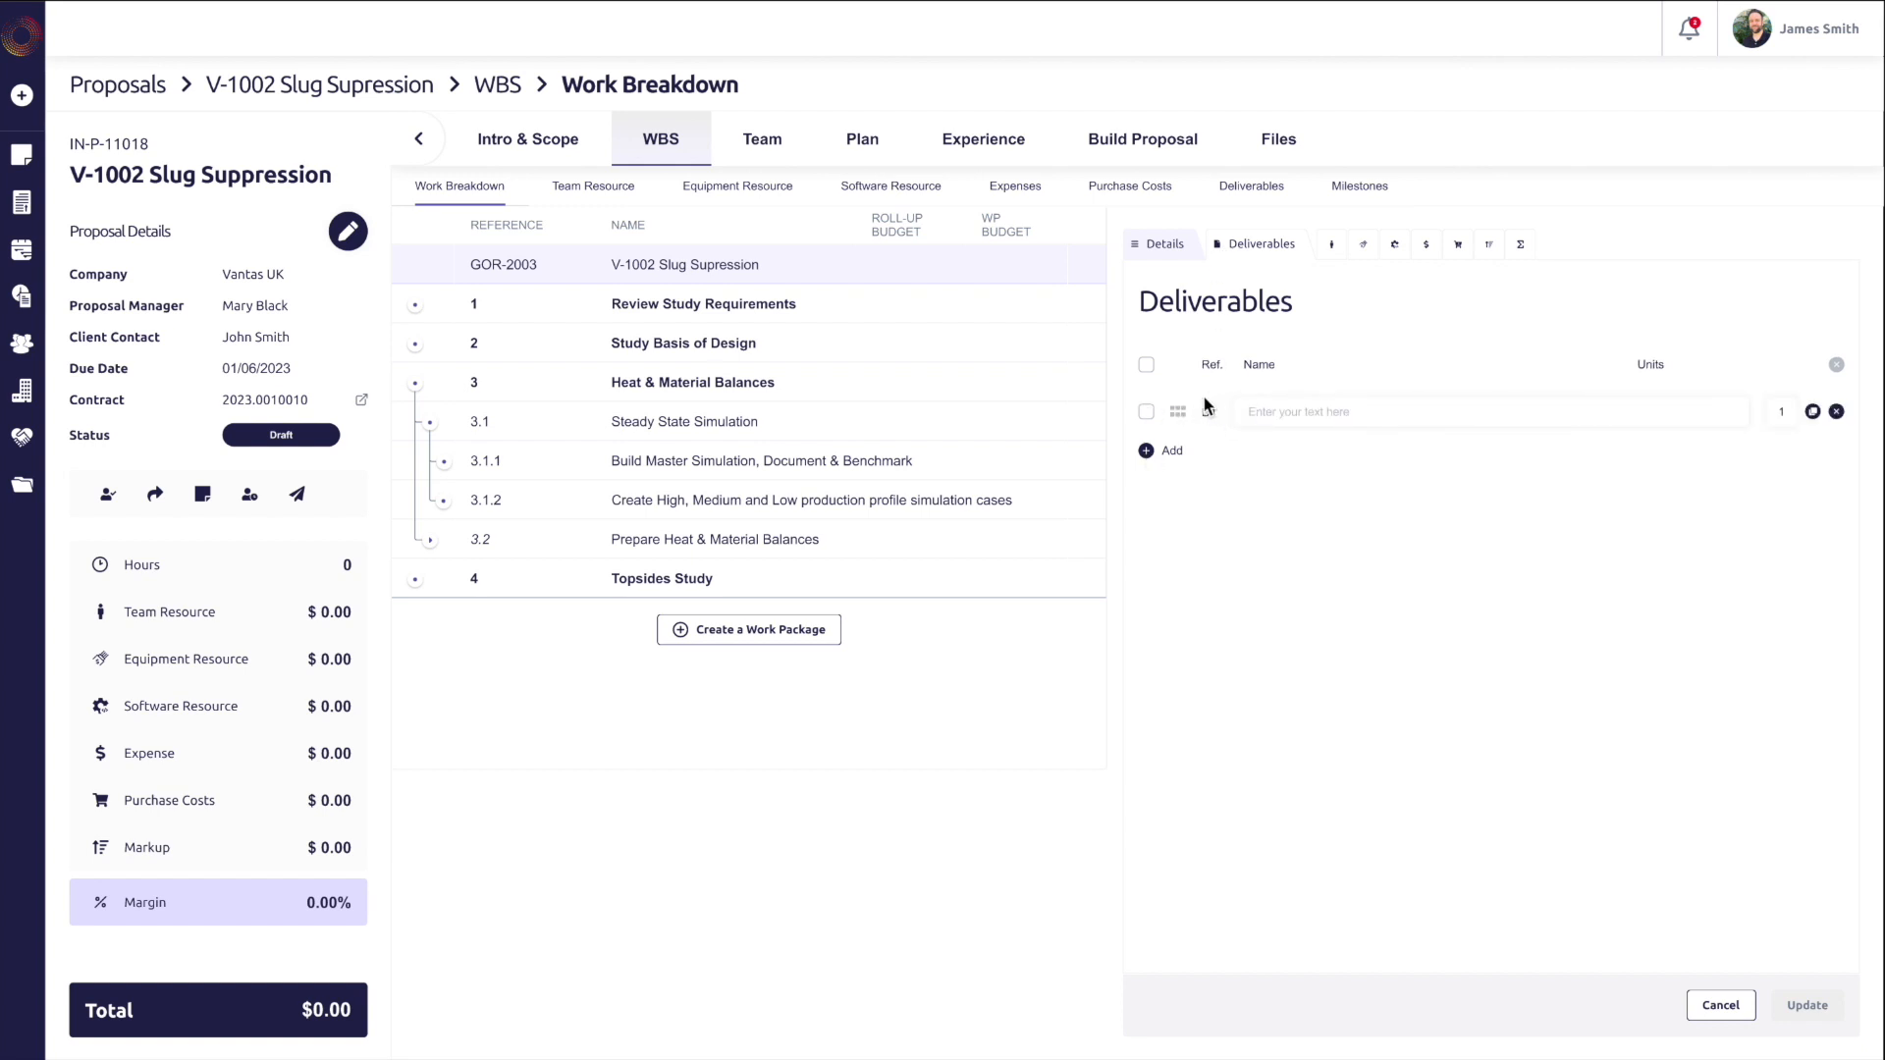
{"action": "left_click", "coordinate": [1285, 417]}
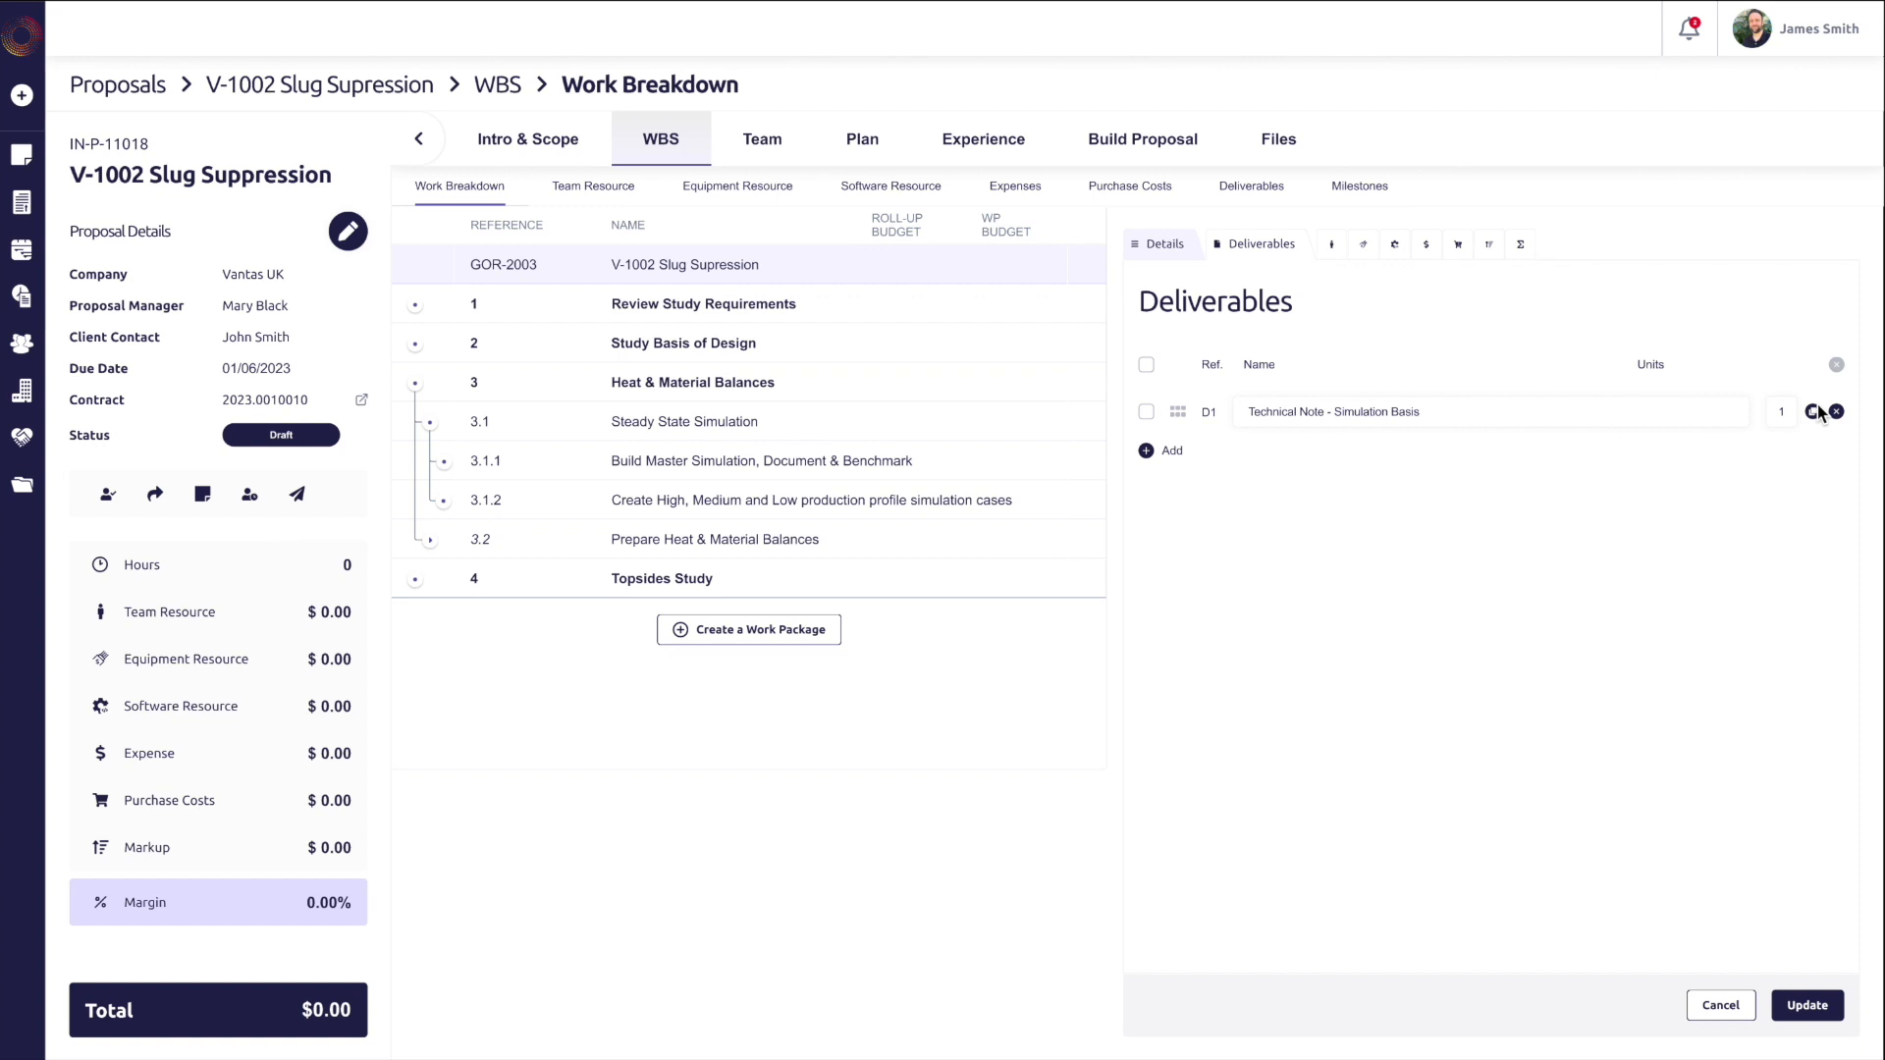
{"action": "left_click", "coordinate": [1146, 450]}
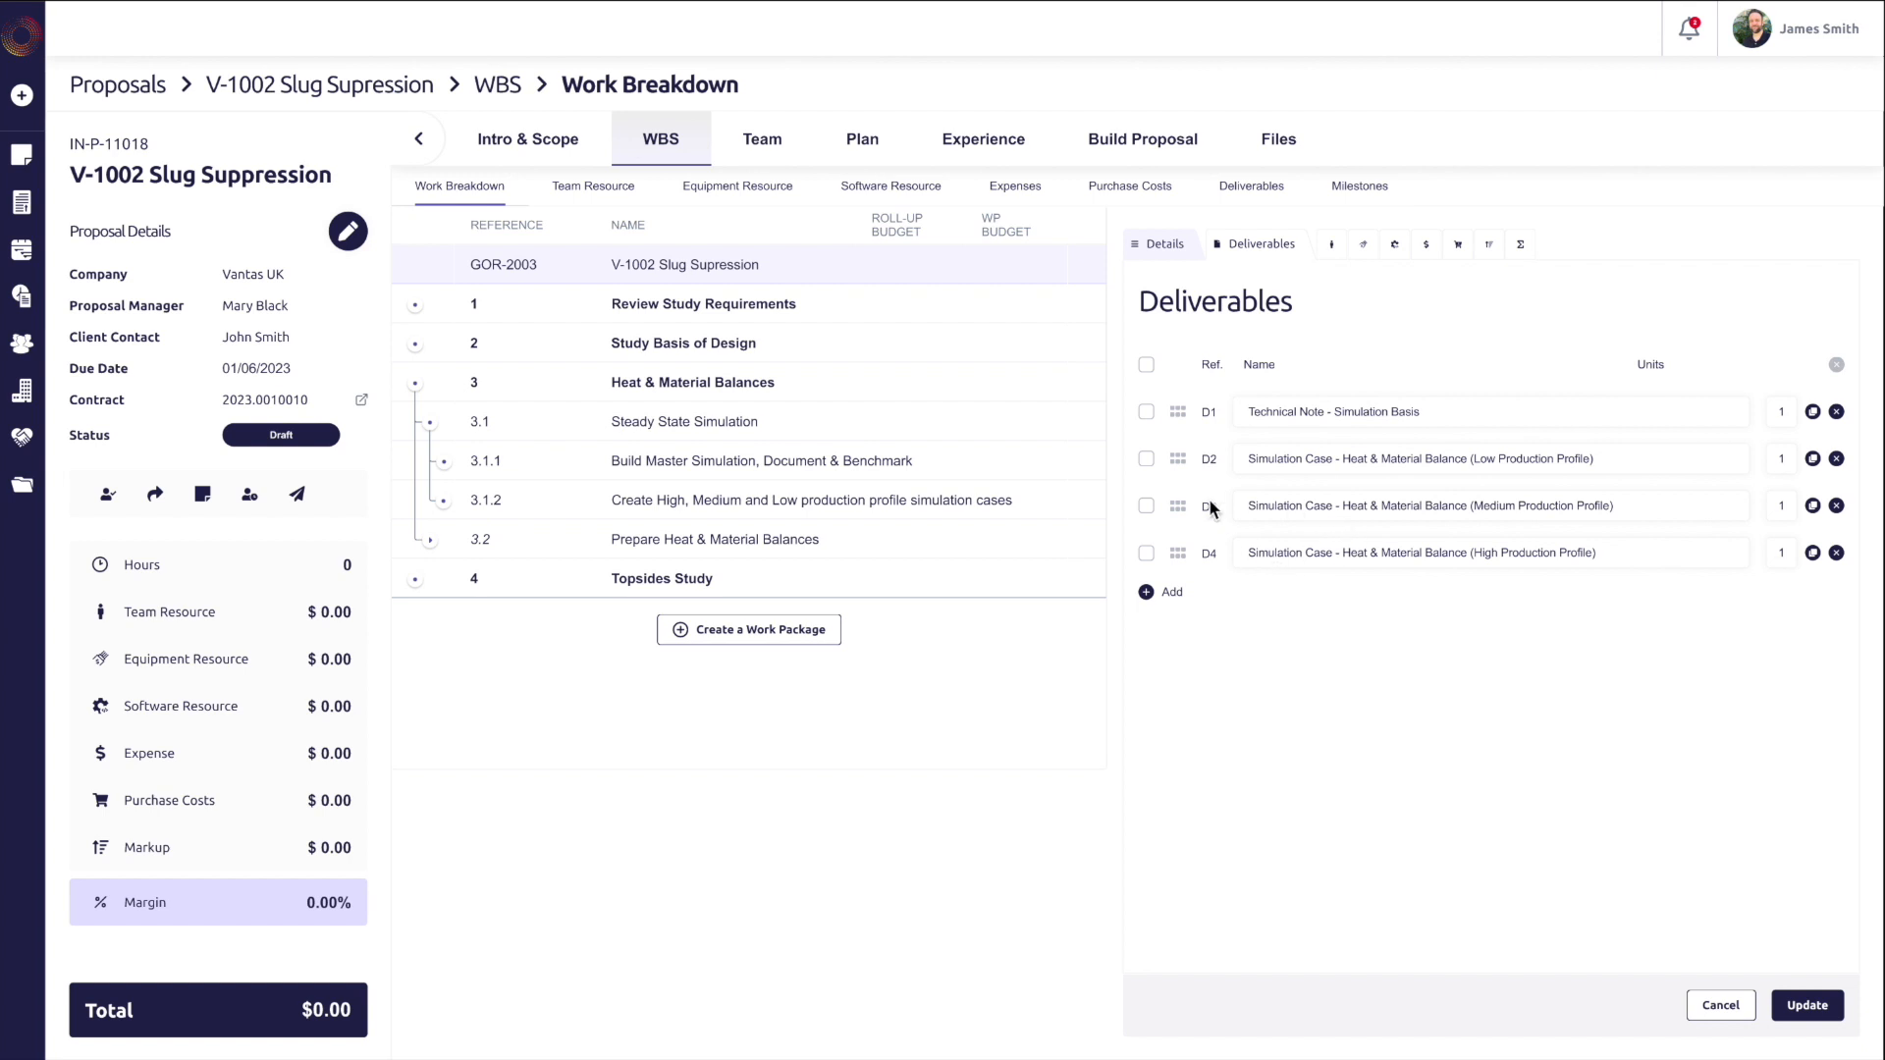
{"action": "left_click", "coordinate": [1815, 1008]}
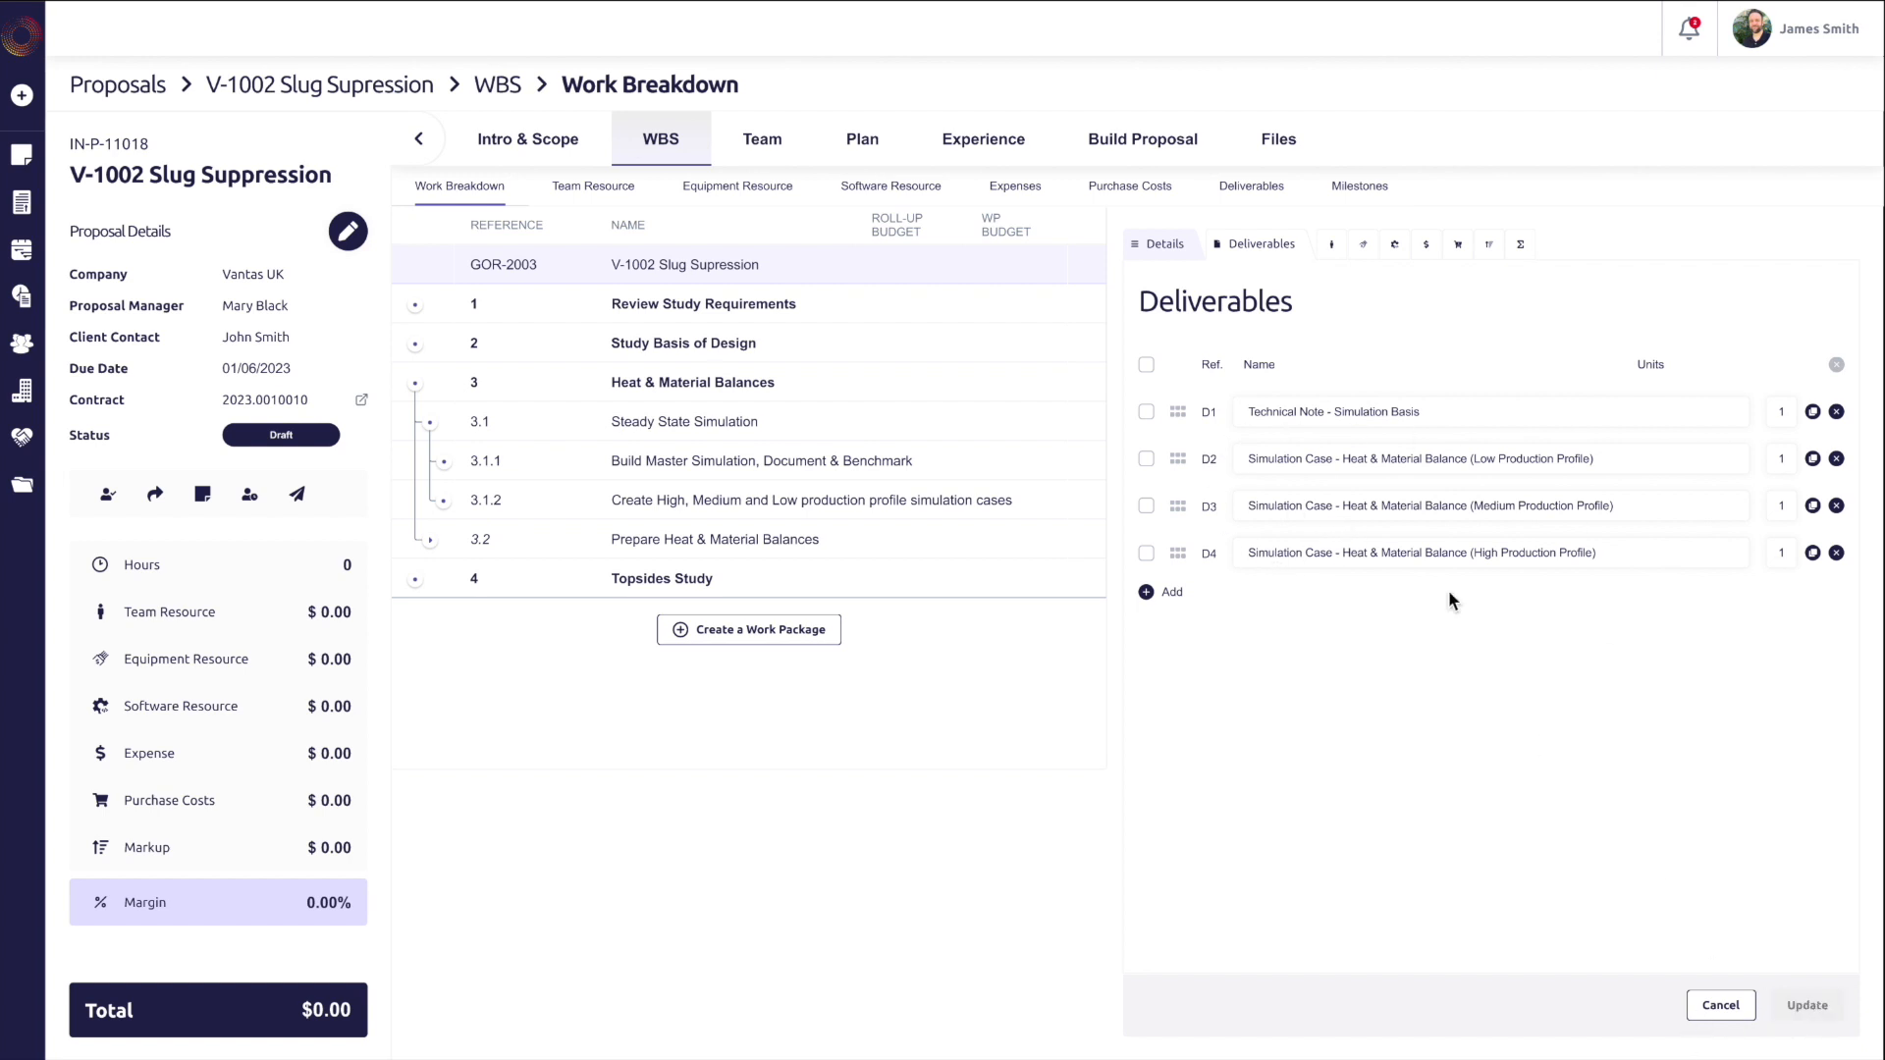
Step: Add team resource Surface > Process > JG03 to work package 3.1.2 at the Onshore $110 rate with 200 units
{"action": "left_click", "coordinate": [1332, 248]}
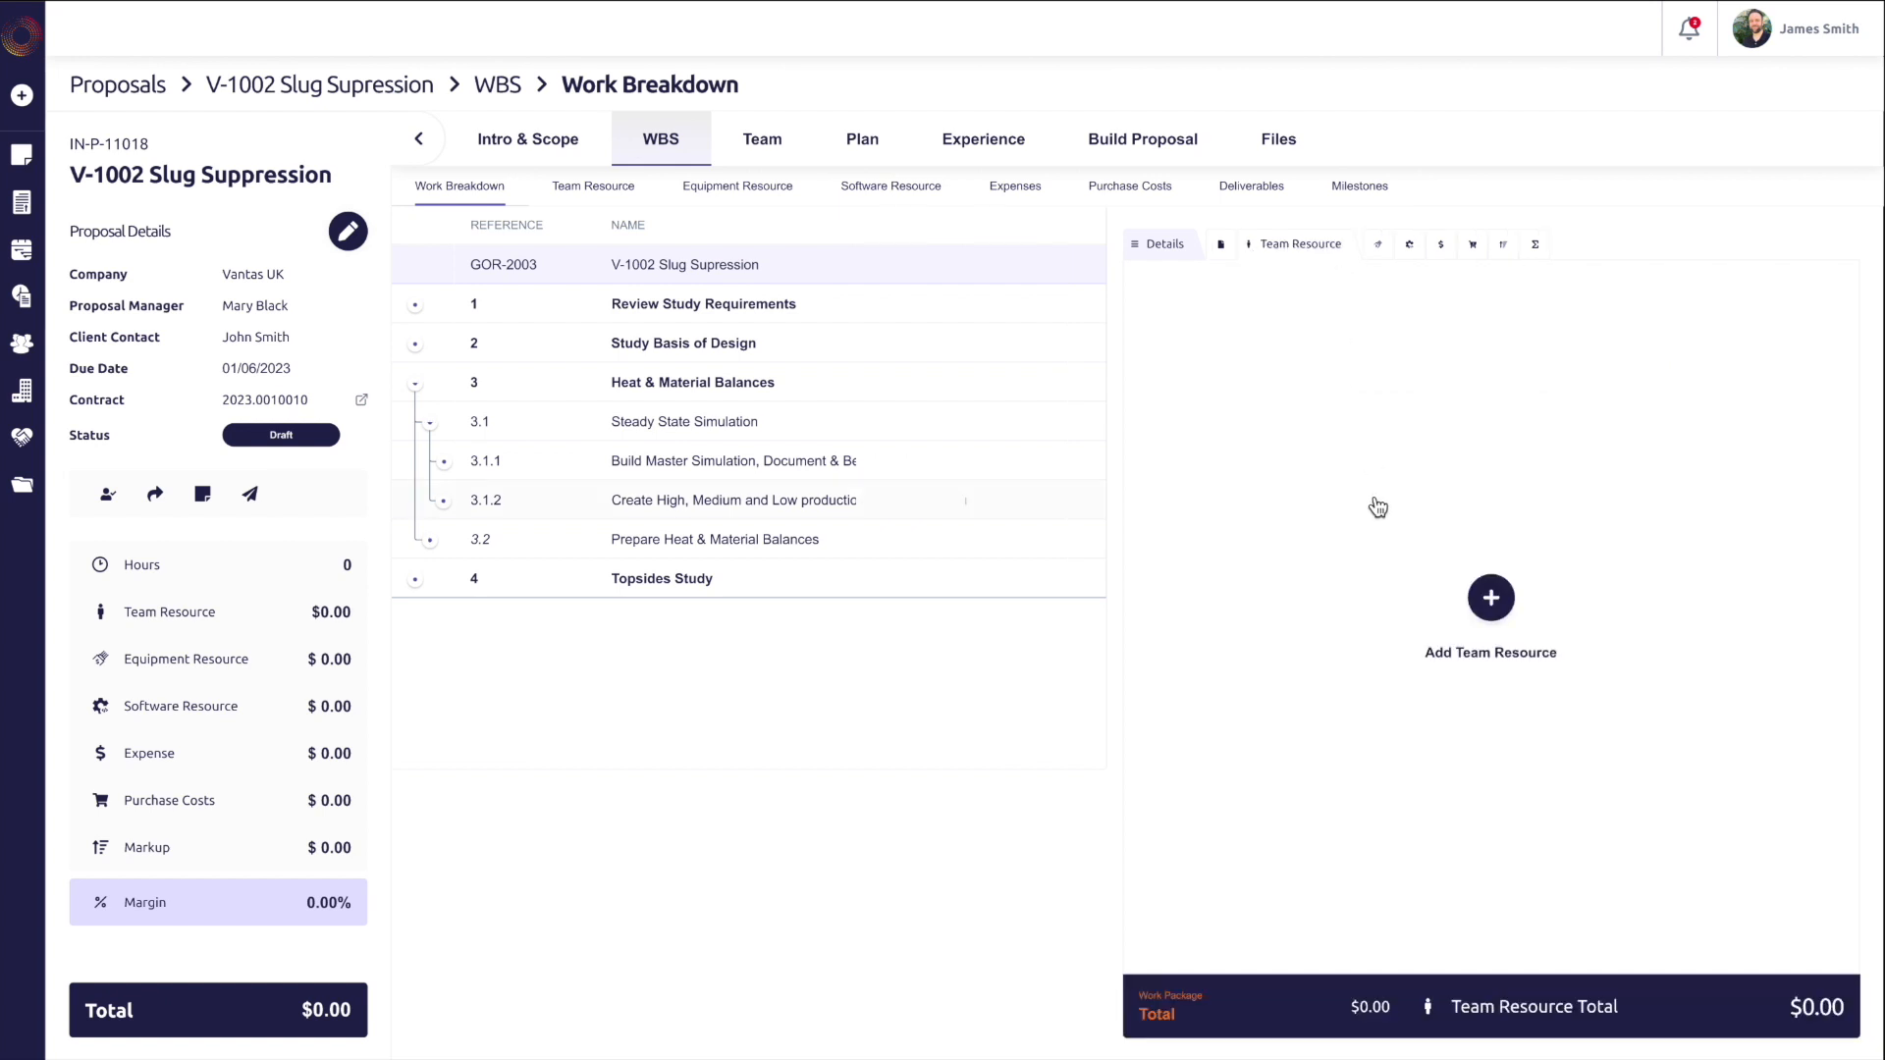
{"action": "left_click", "coordinate": [1490, 601]}
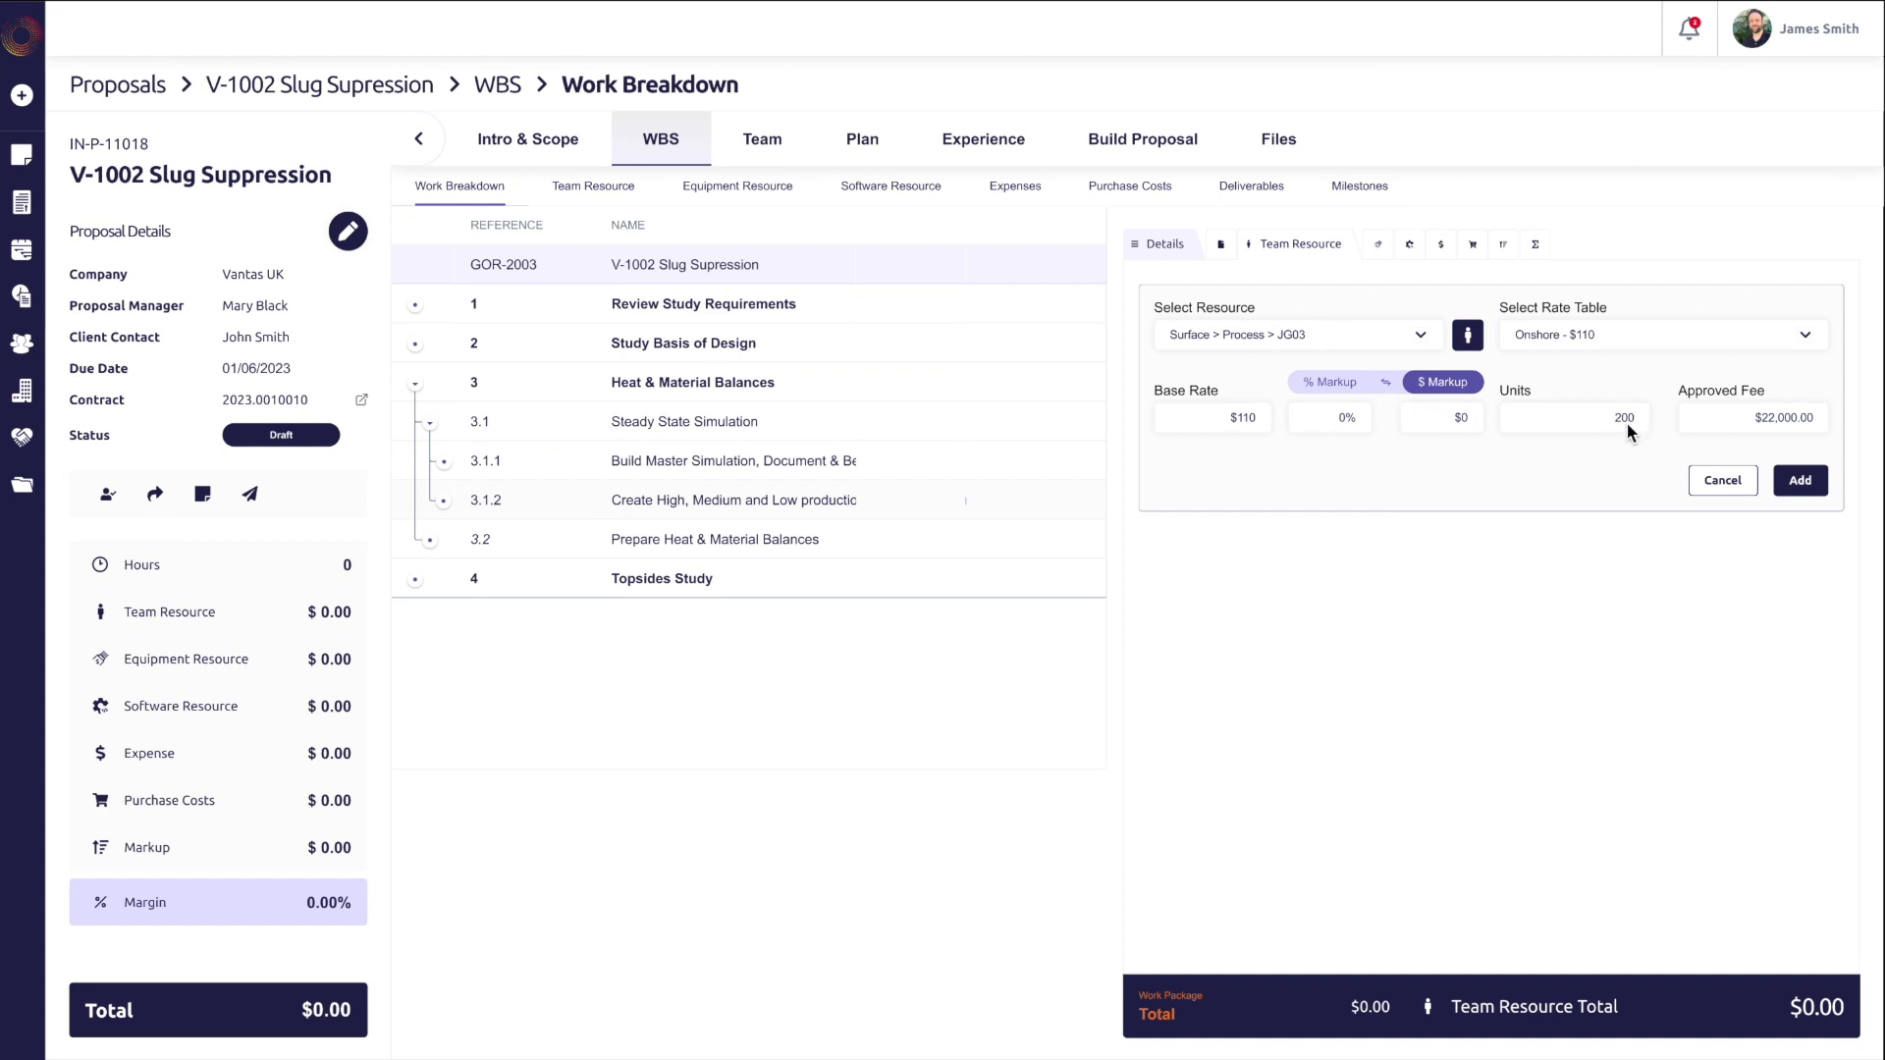
{"action": "left_click", "coordinate": [1802, 481]}
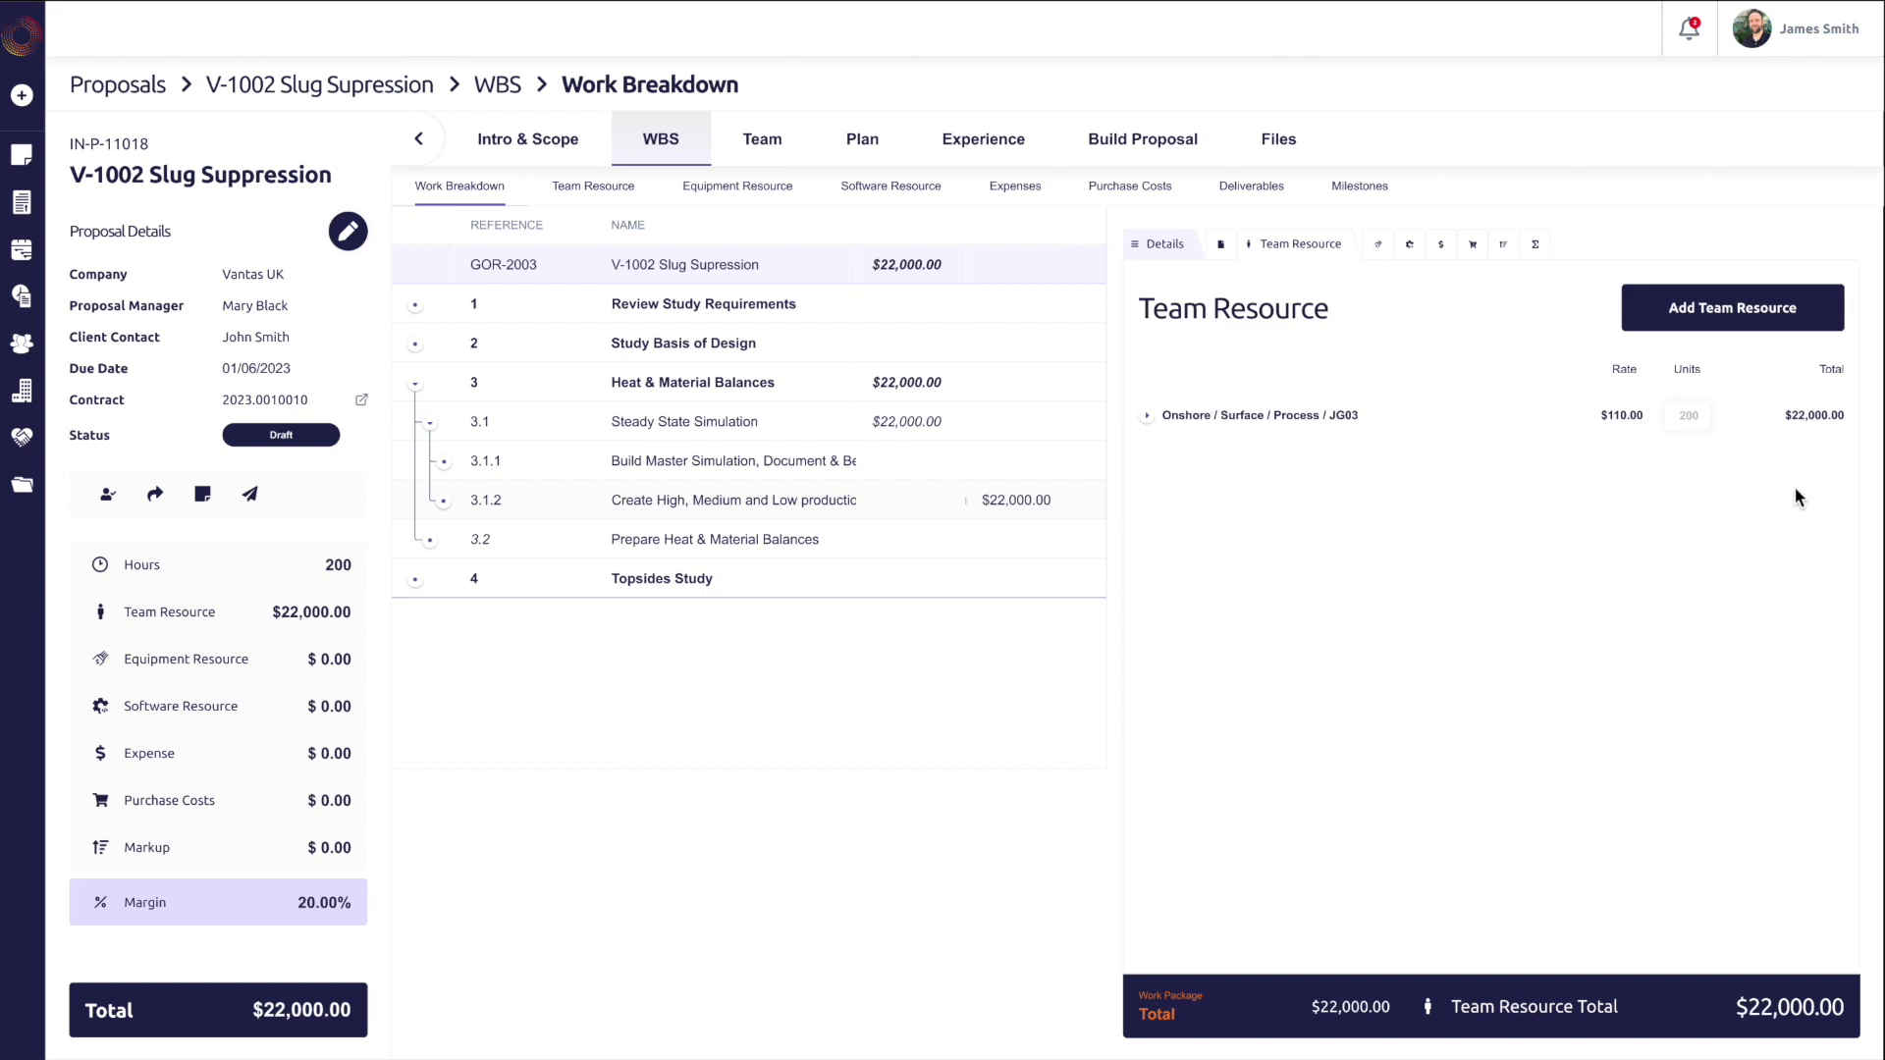
Step: Add team resource Surface > Process > JG00 to work package 3.1.2 at the Onshore $165 rate with 16 units
{"action": "left_click", "coordinate": [1704, 310]}
{"action": "left_click", "coordinate": [1292, 417]}
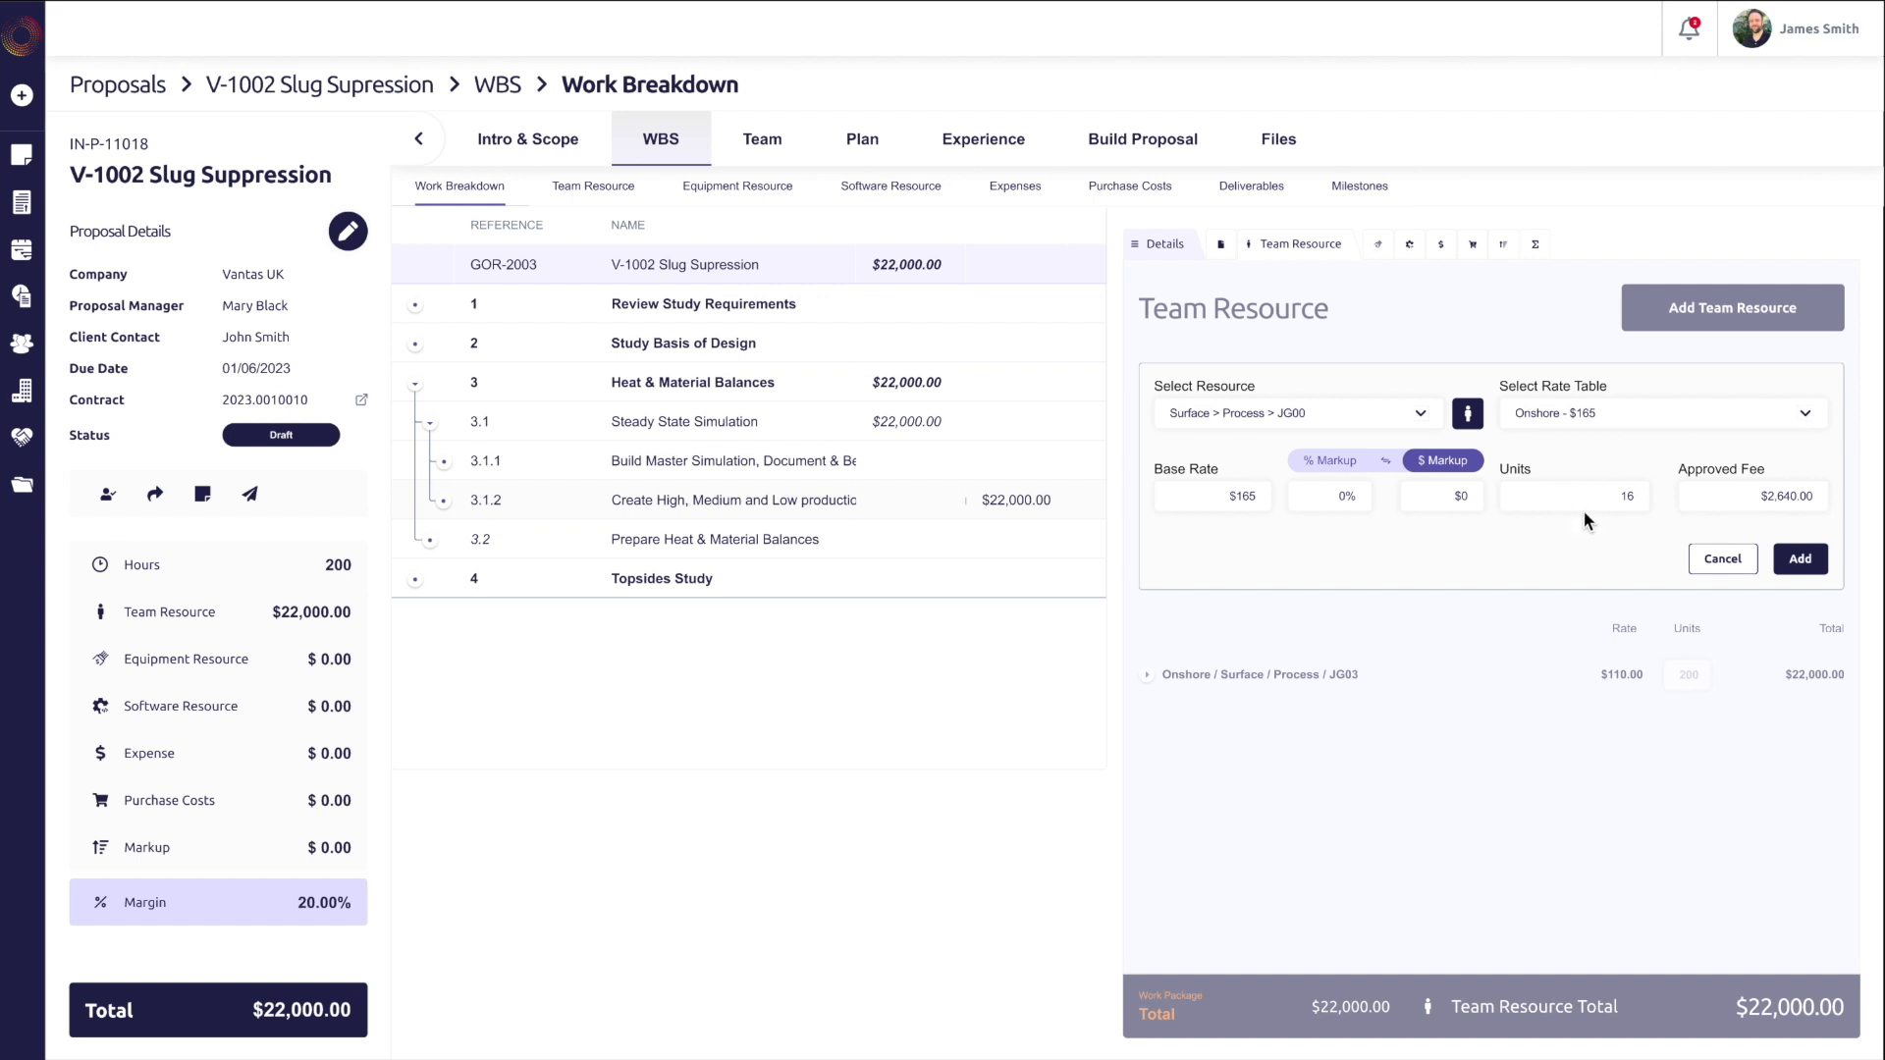
{"action": "left_click", "coordinate": [1802, 559]}
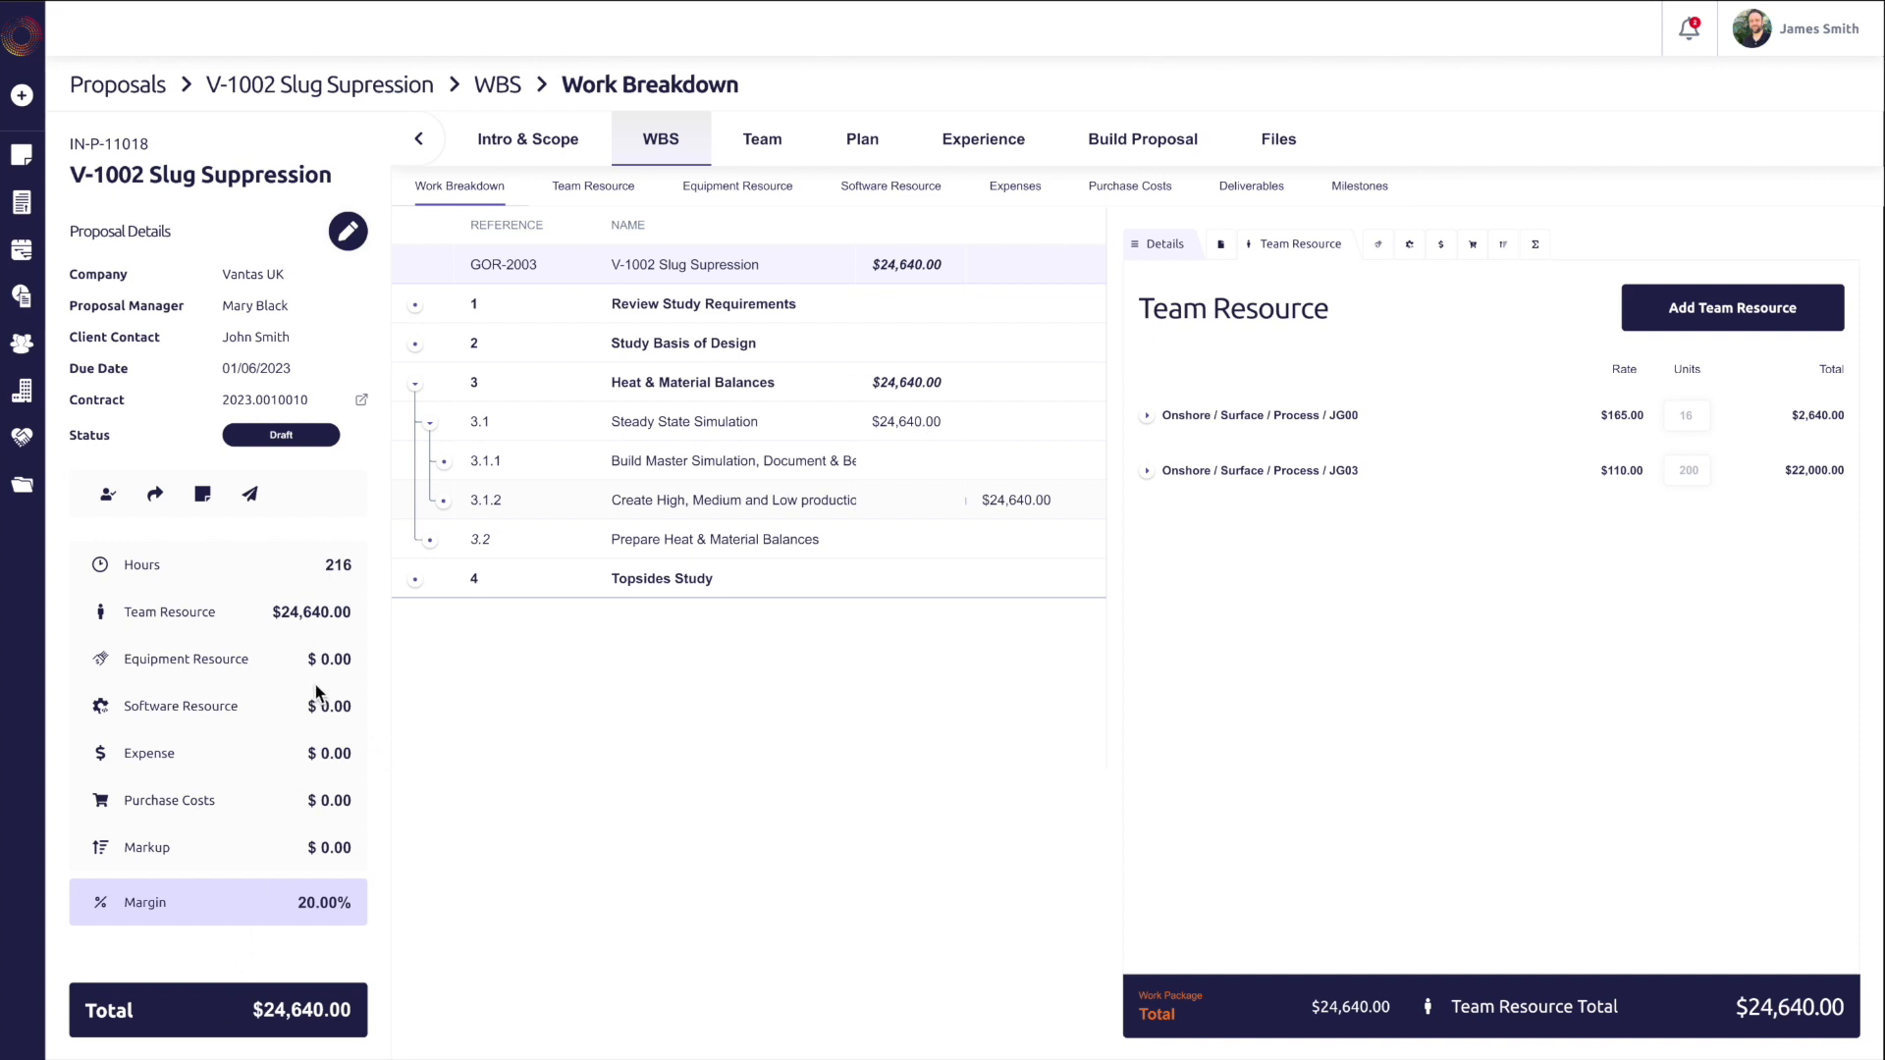
Step: Review work package 3.1.2's other cost categories, markup, summary and details, and the proposal-wide team resource breakdown
{"action": "left_click", "coordinate": [1378, 248]}
{"action": "left_click", "coordinate": [1439, 244]}
{"action": "left_click", "coordinate": [1461, 246]}
{"action": "left_click", "coordinate": [1447, 245]}
{"action": "left_click", "coordinate": [1496, 246]}
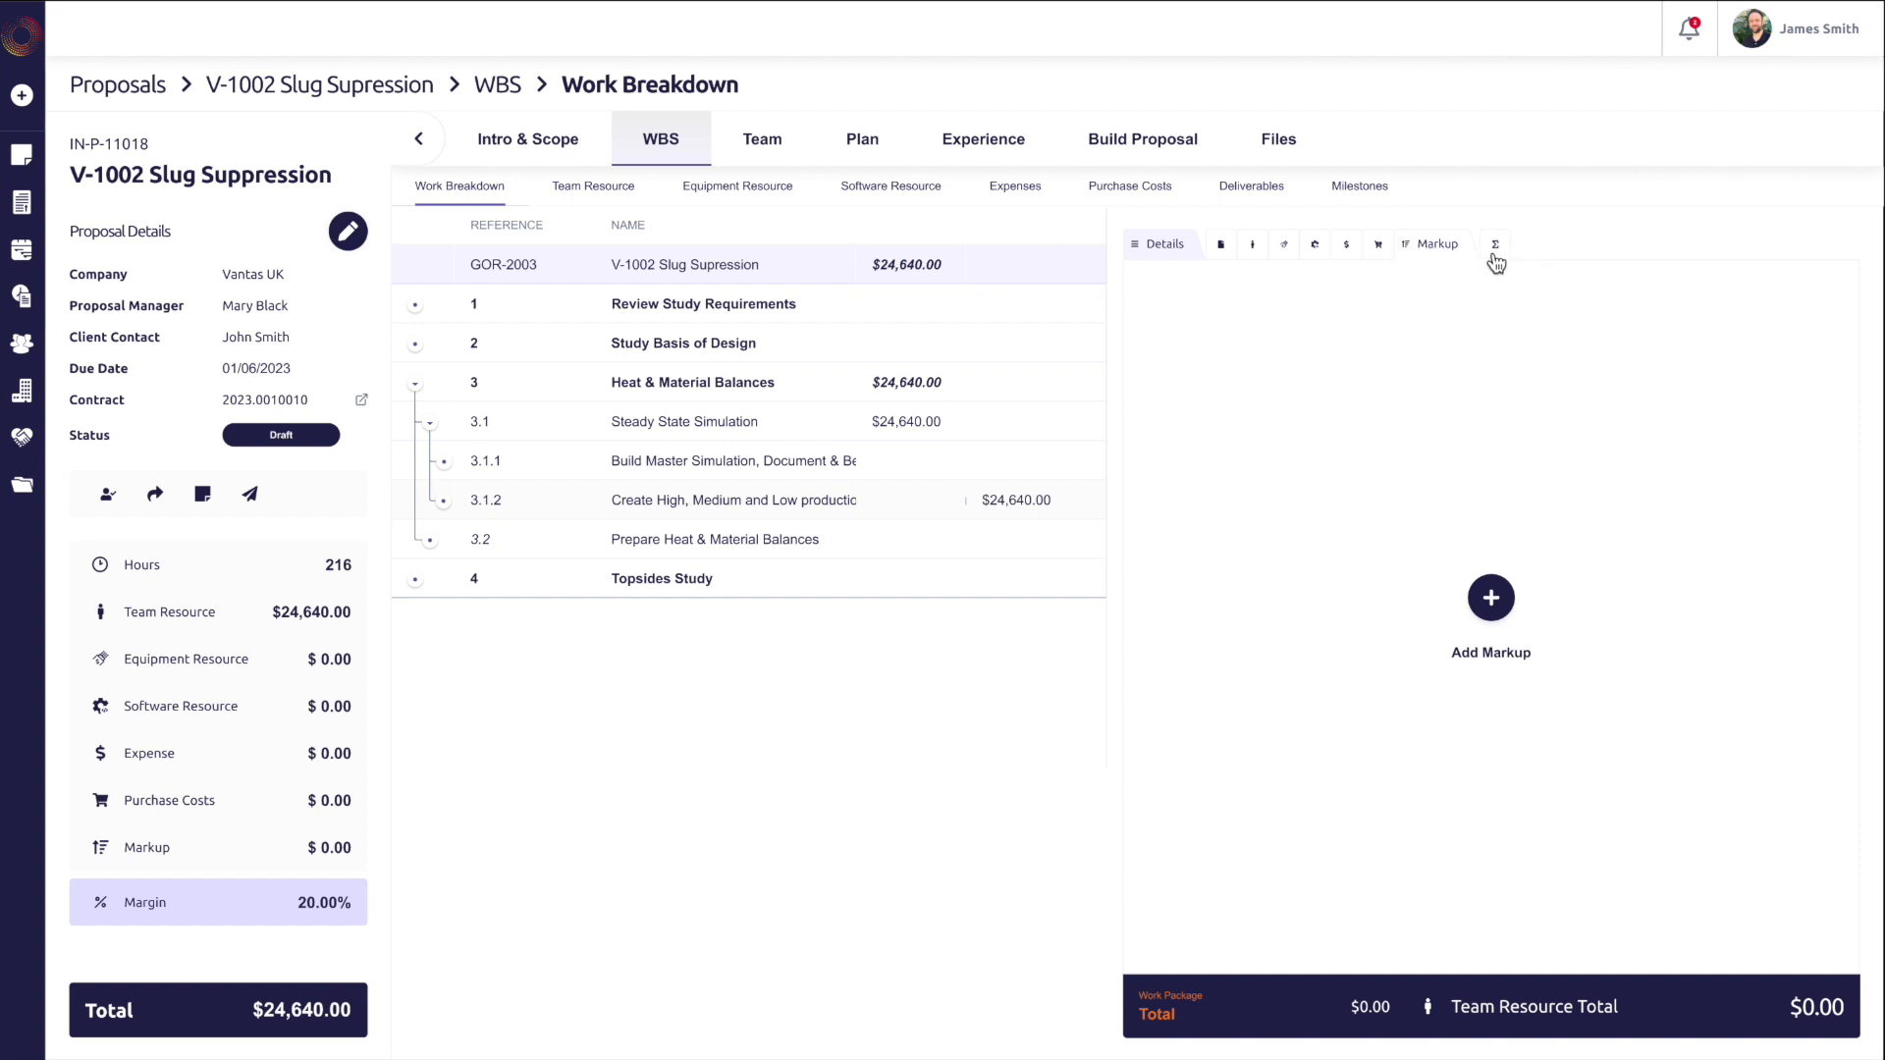
{"action": "left_click", "coordinate": [1496, 246]}
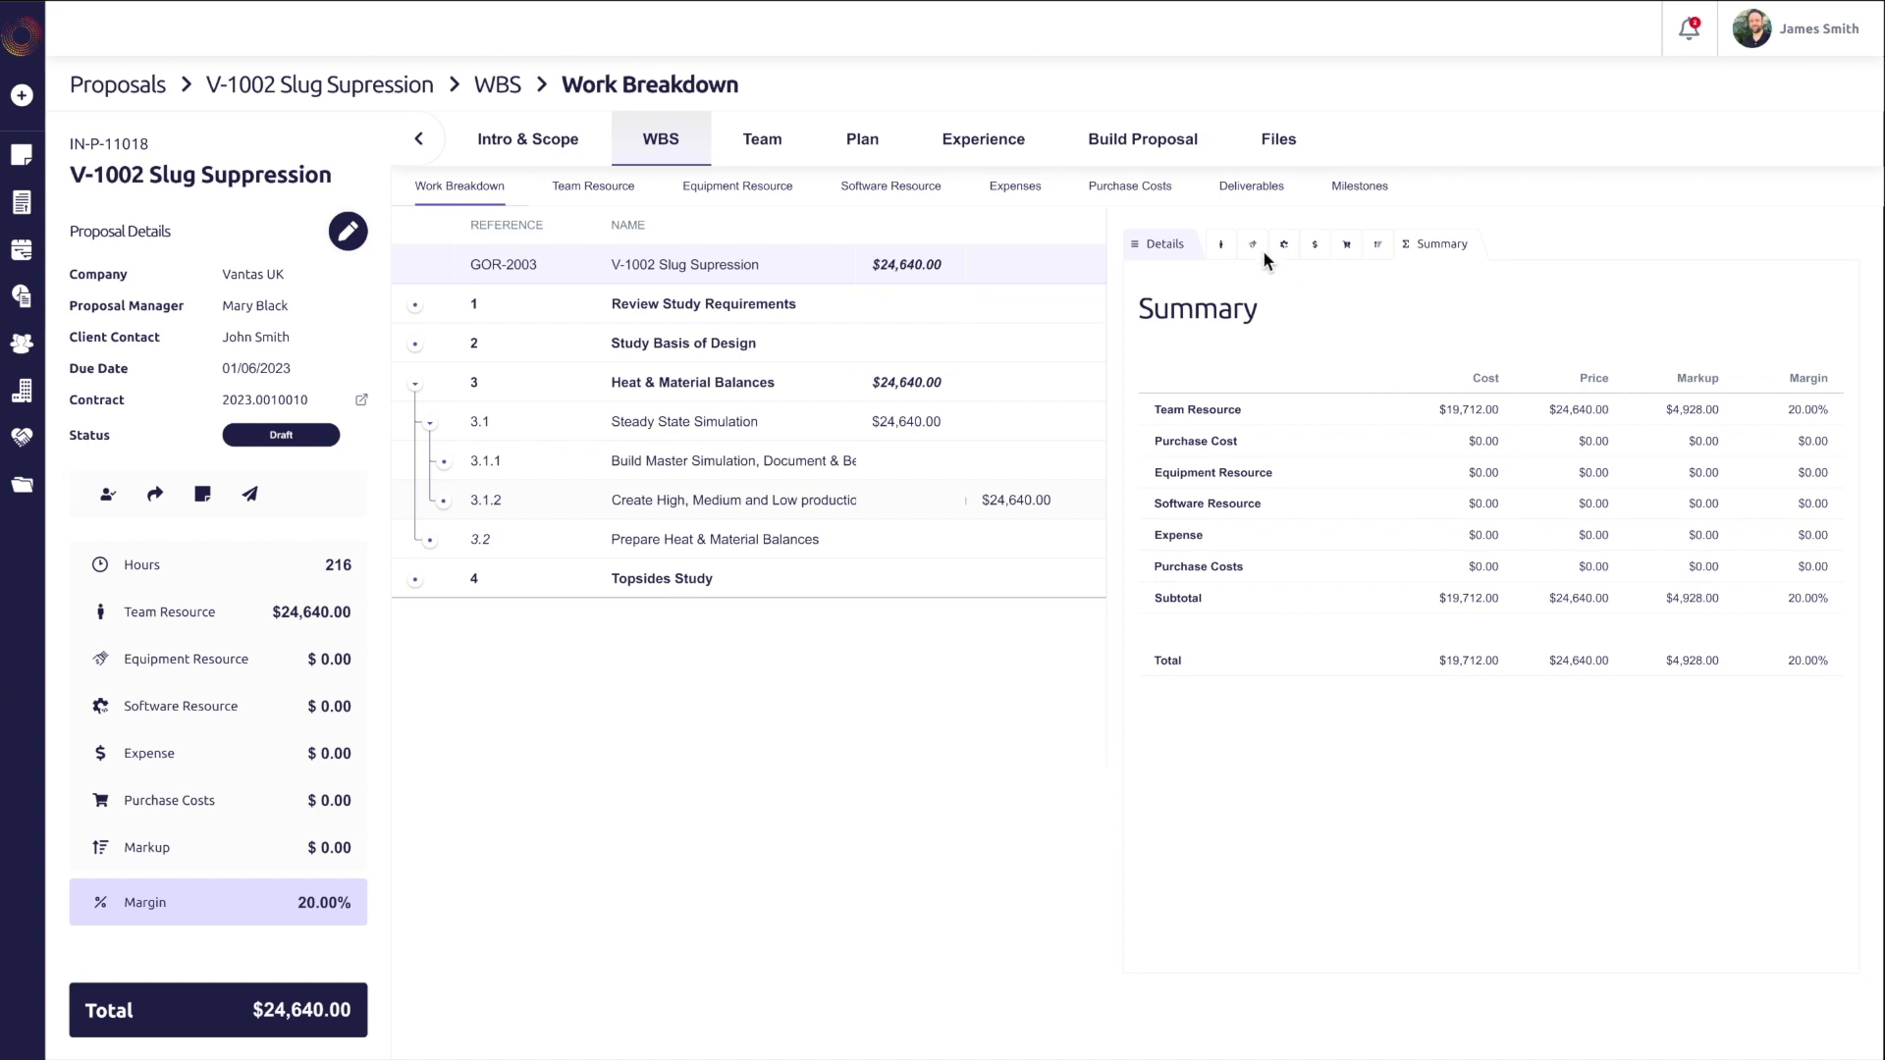
{"action": "left_click", "coordinate": [1164, 243]}
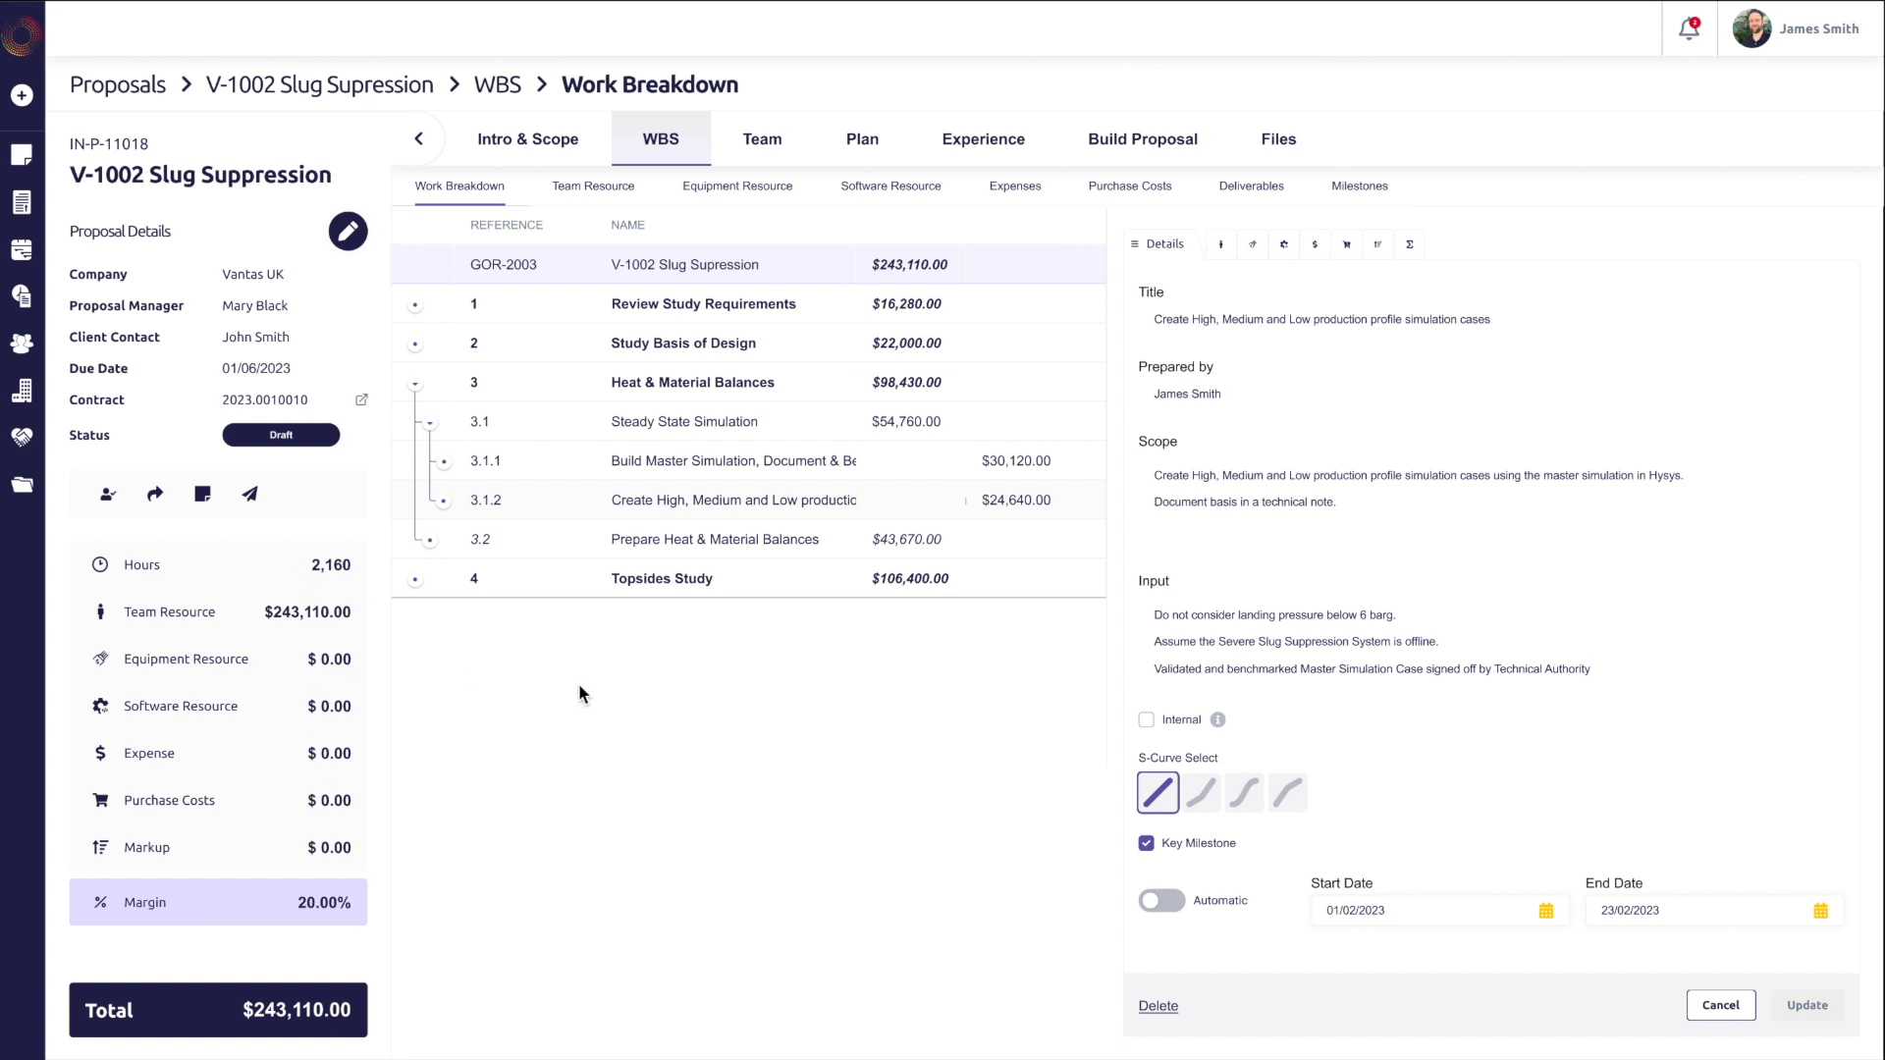
{"action": "left_click", "coordinate": [594, 189]}
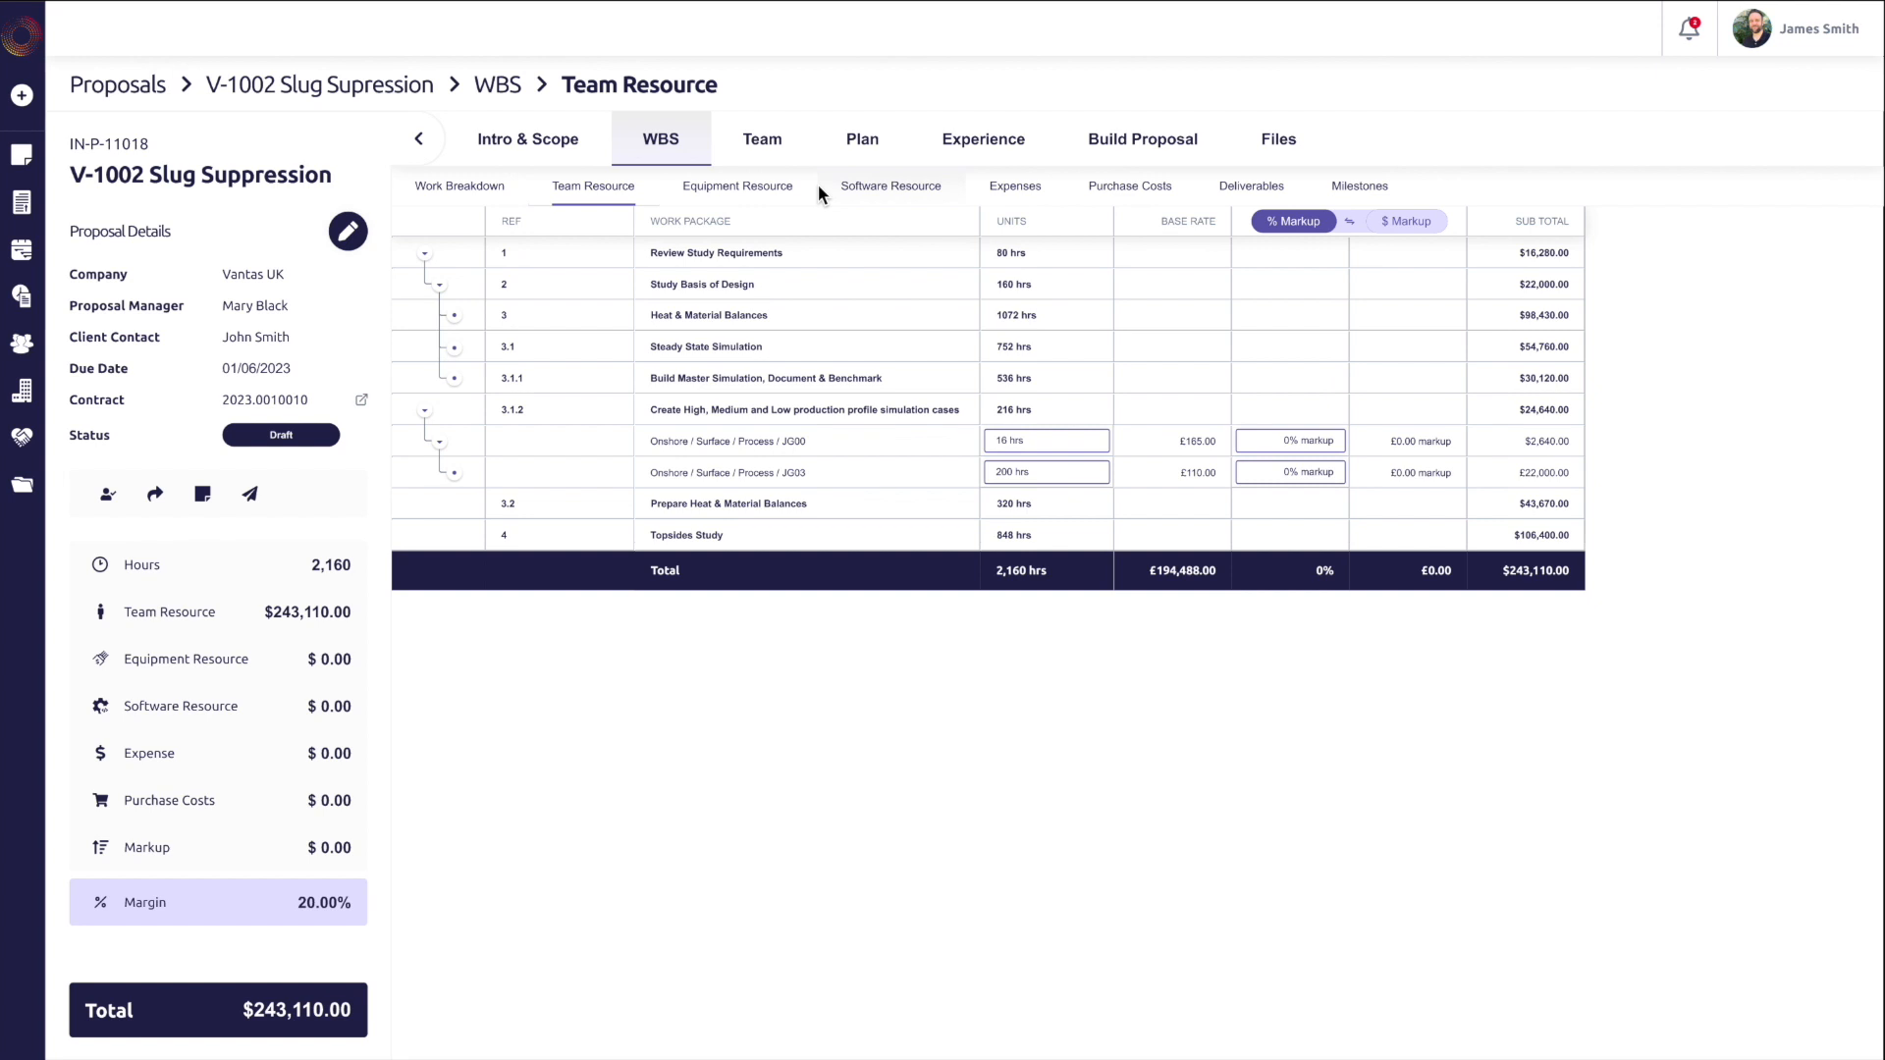
Step: Add the JG00 SPE process engineer as the proposal's first team member with the role Study Lead
{"action": "left_click", "coordinate": [758, 157]}
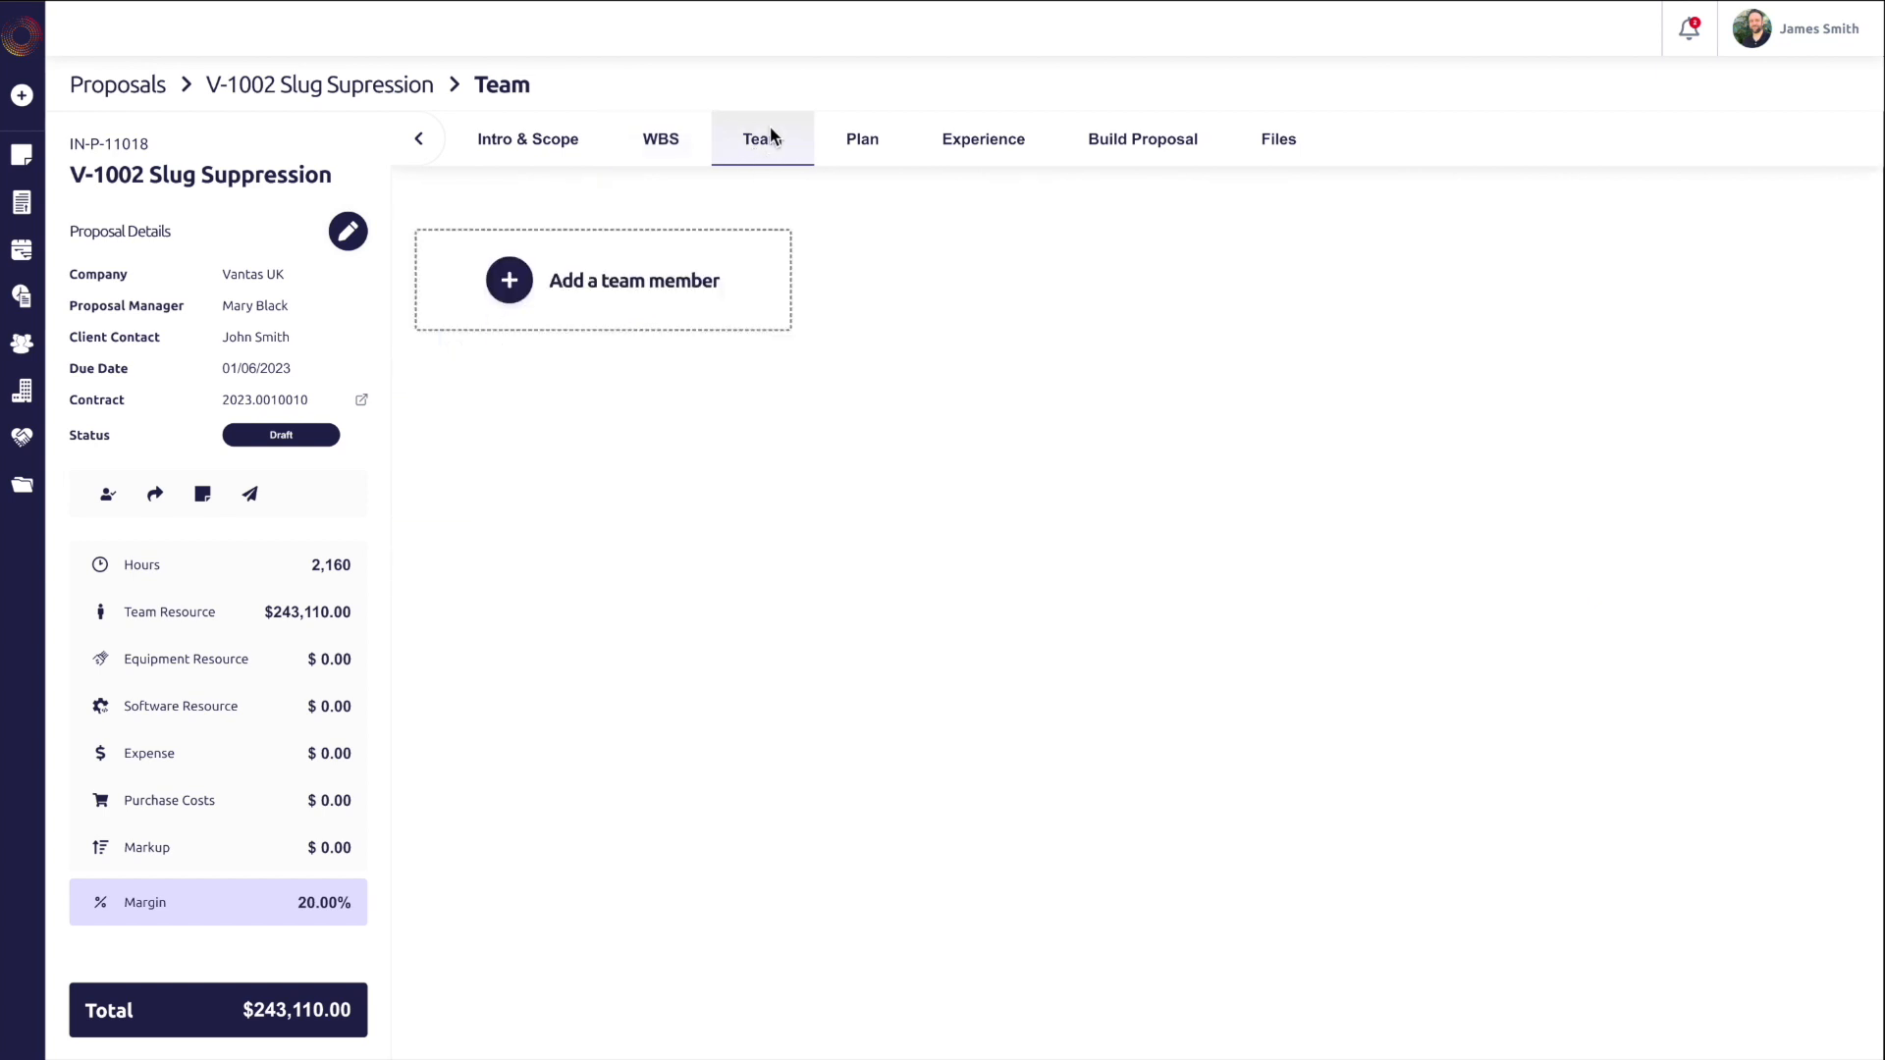
{"action": "left_click", "coordinate": [532, 290]}
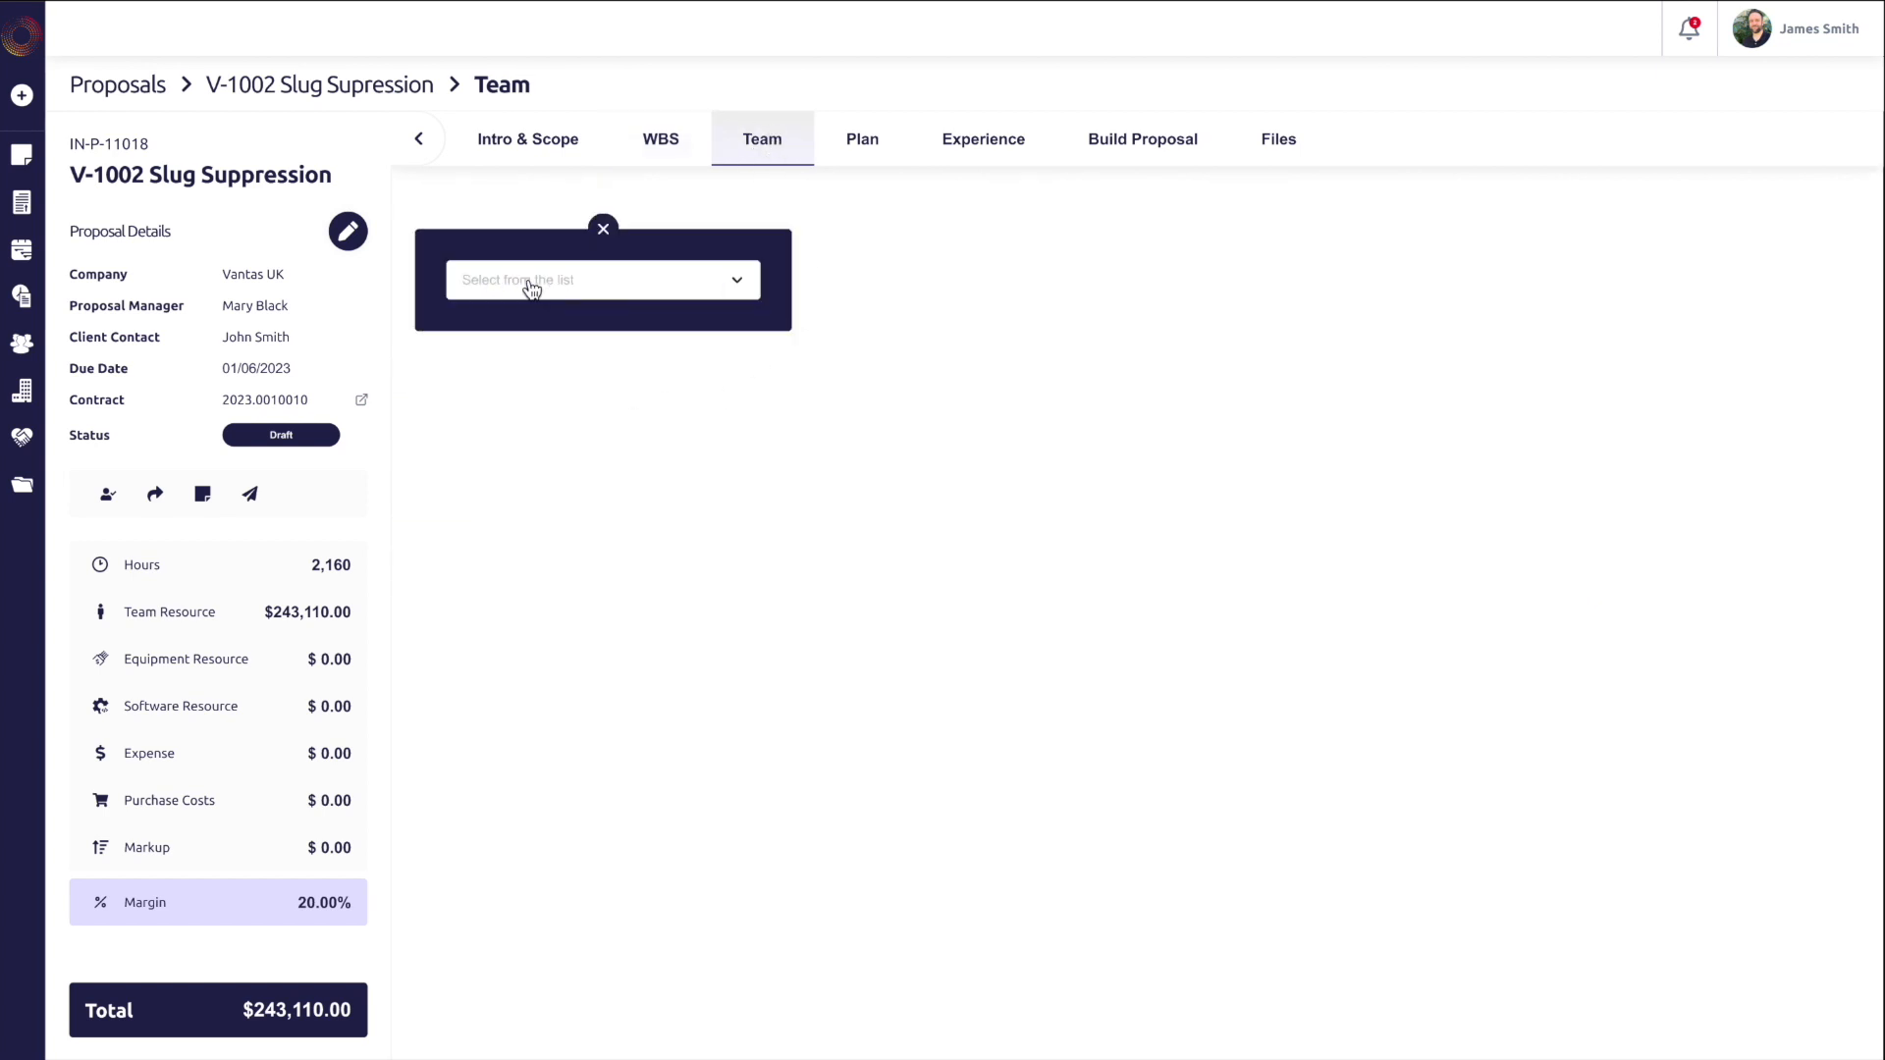
{"action": "left_click", "coordinate": [594, 284]}
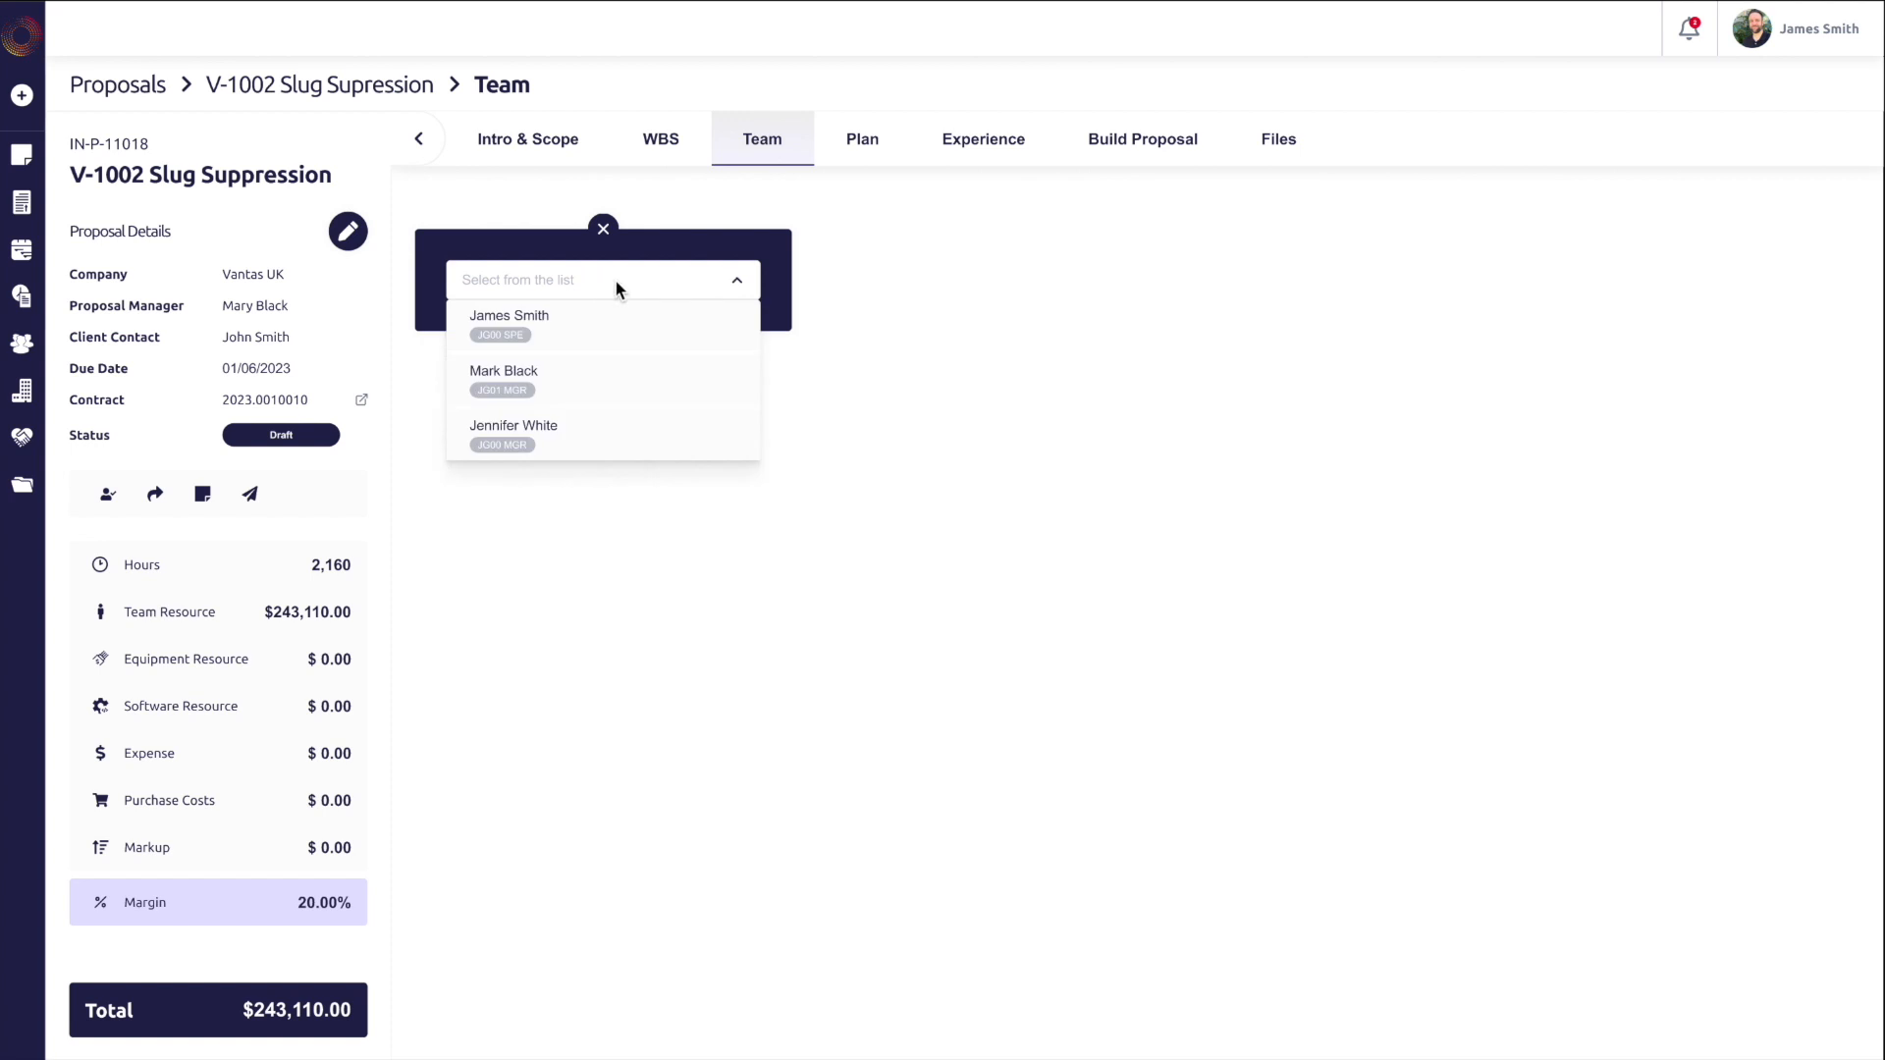
{"action": "left_click", "coordinate": [575, 324]}
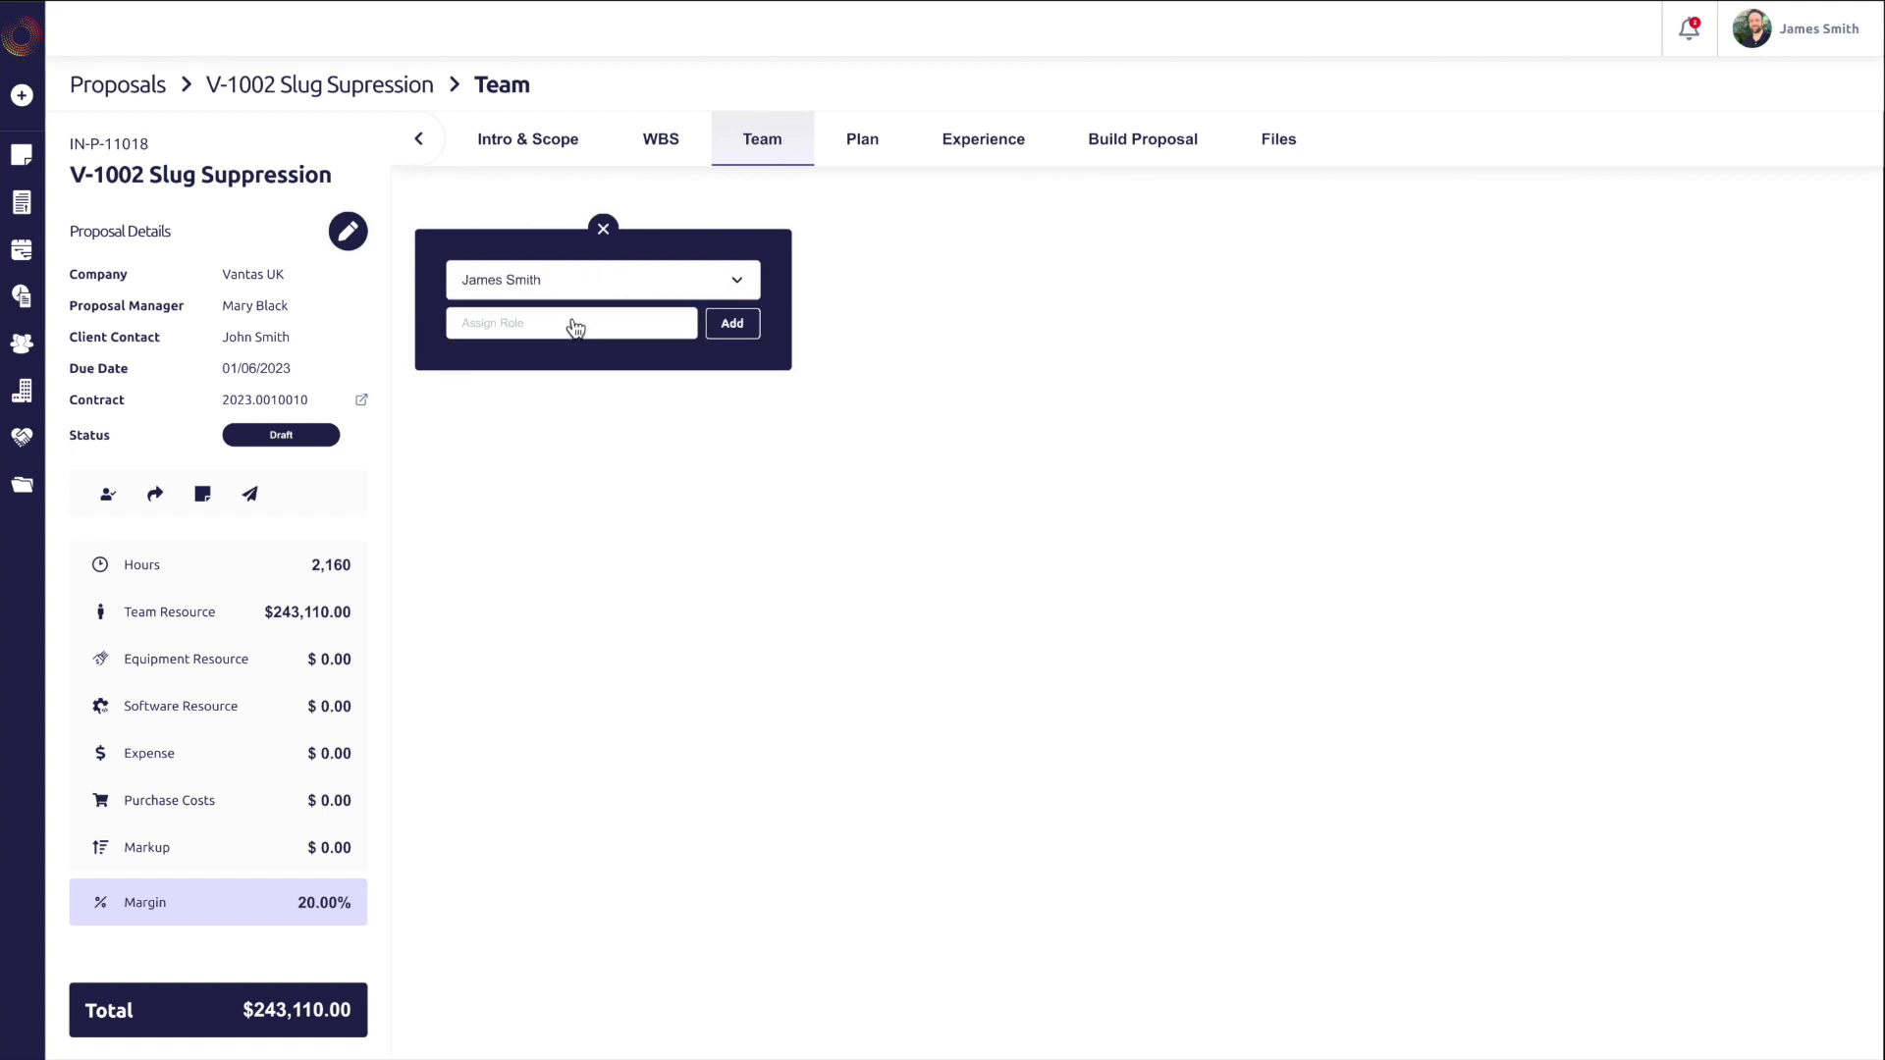
{"action": "type", "text": "Study Lead"}
{"action": "left_click", "coordinate": [736, 331]}
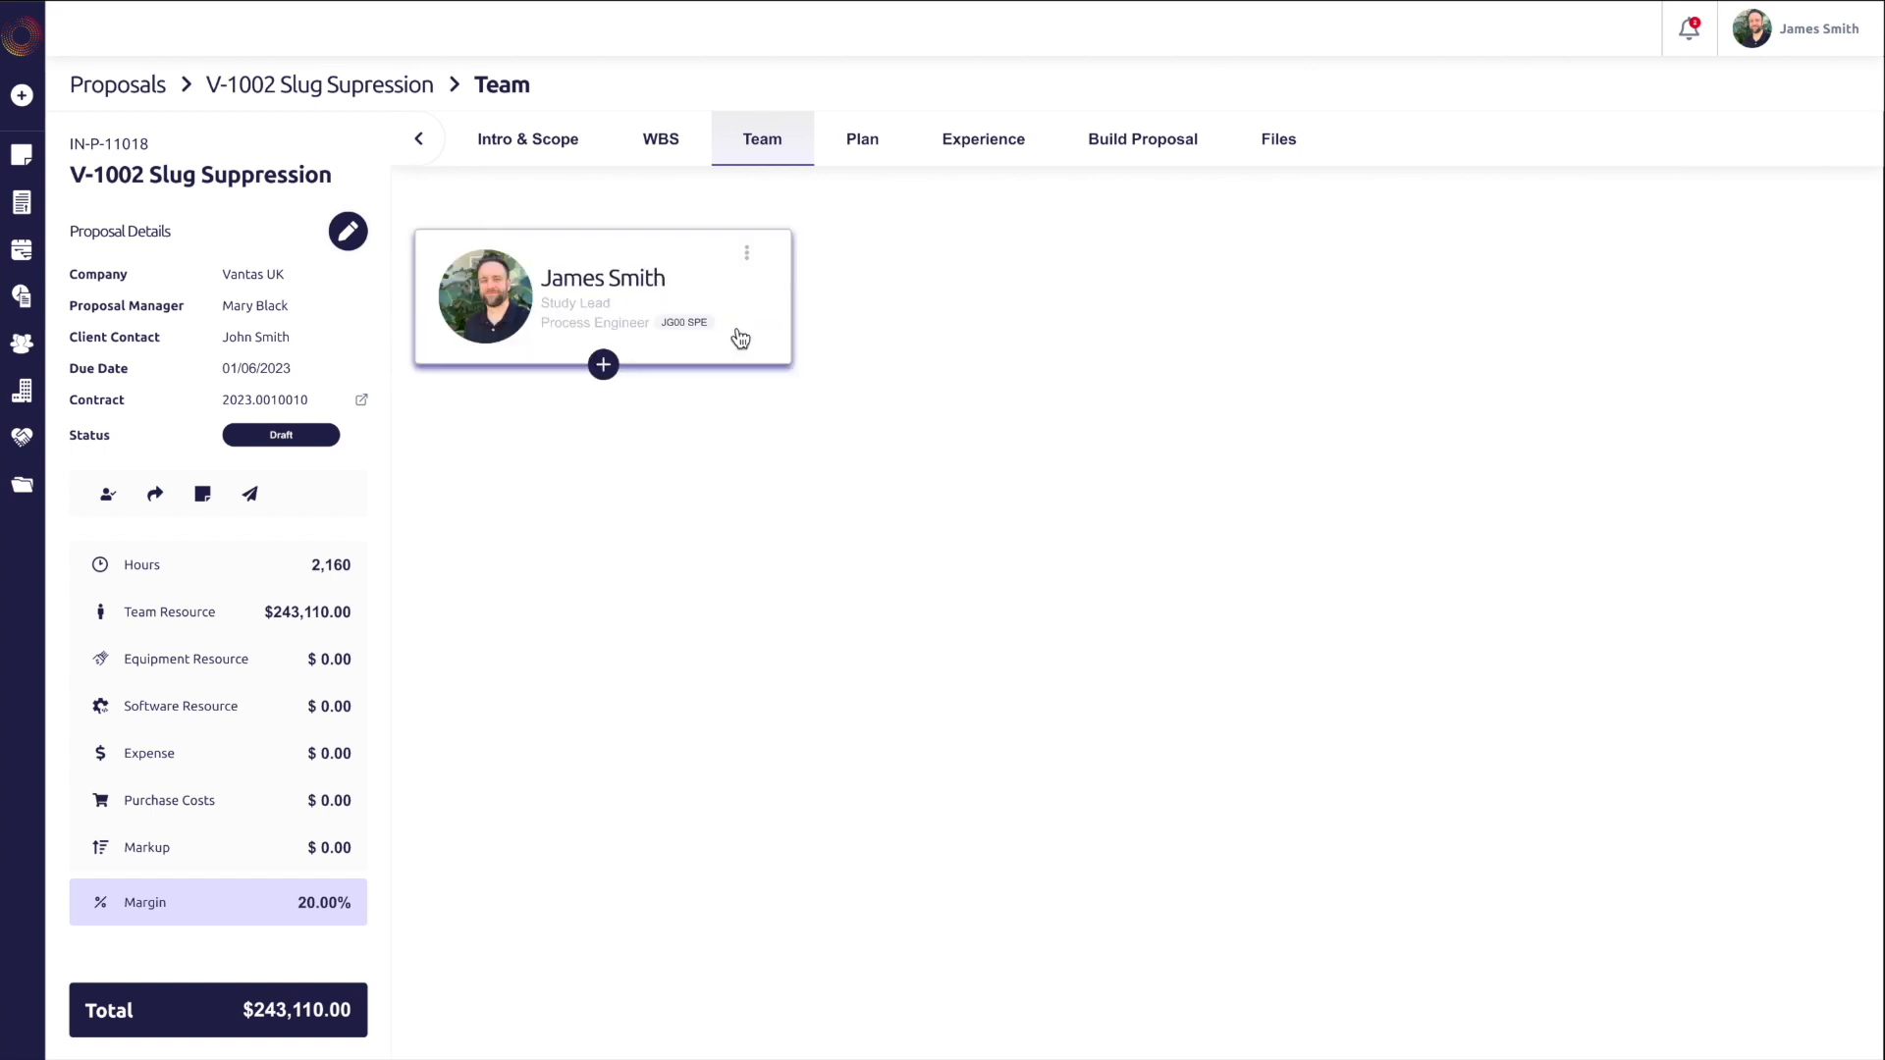
Step: Add another process engineer beneath the Study Lead in the team chart with the role Engineering Lead
{"action": "left_click", "coordinate": [604, 367]}
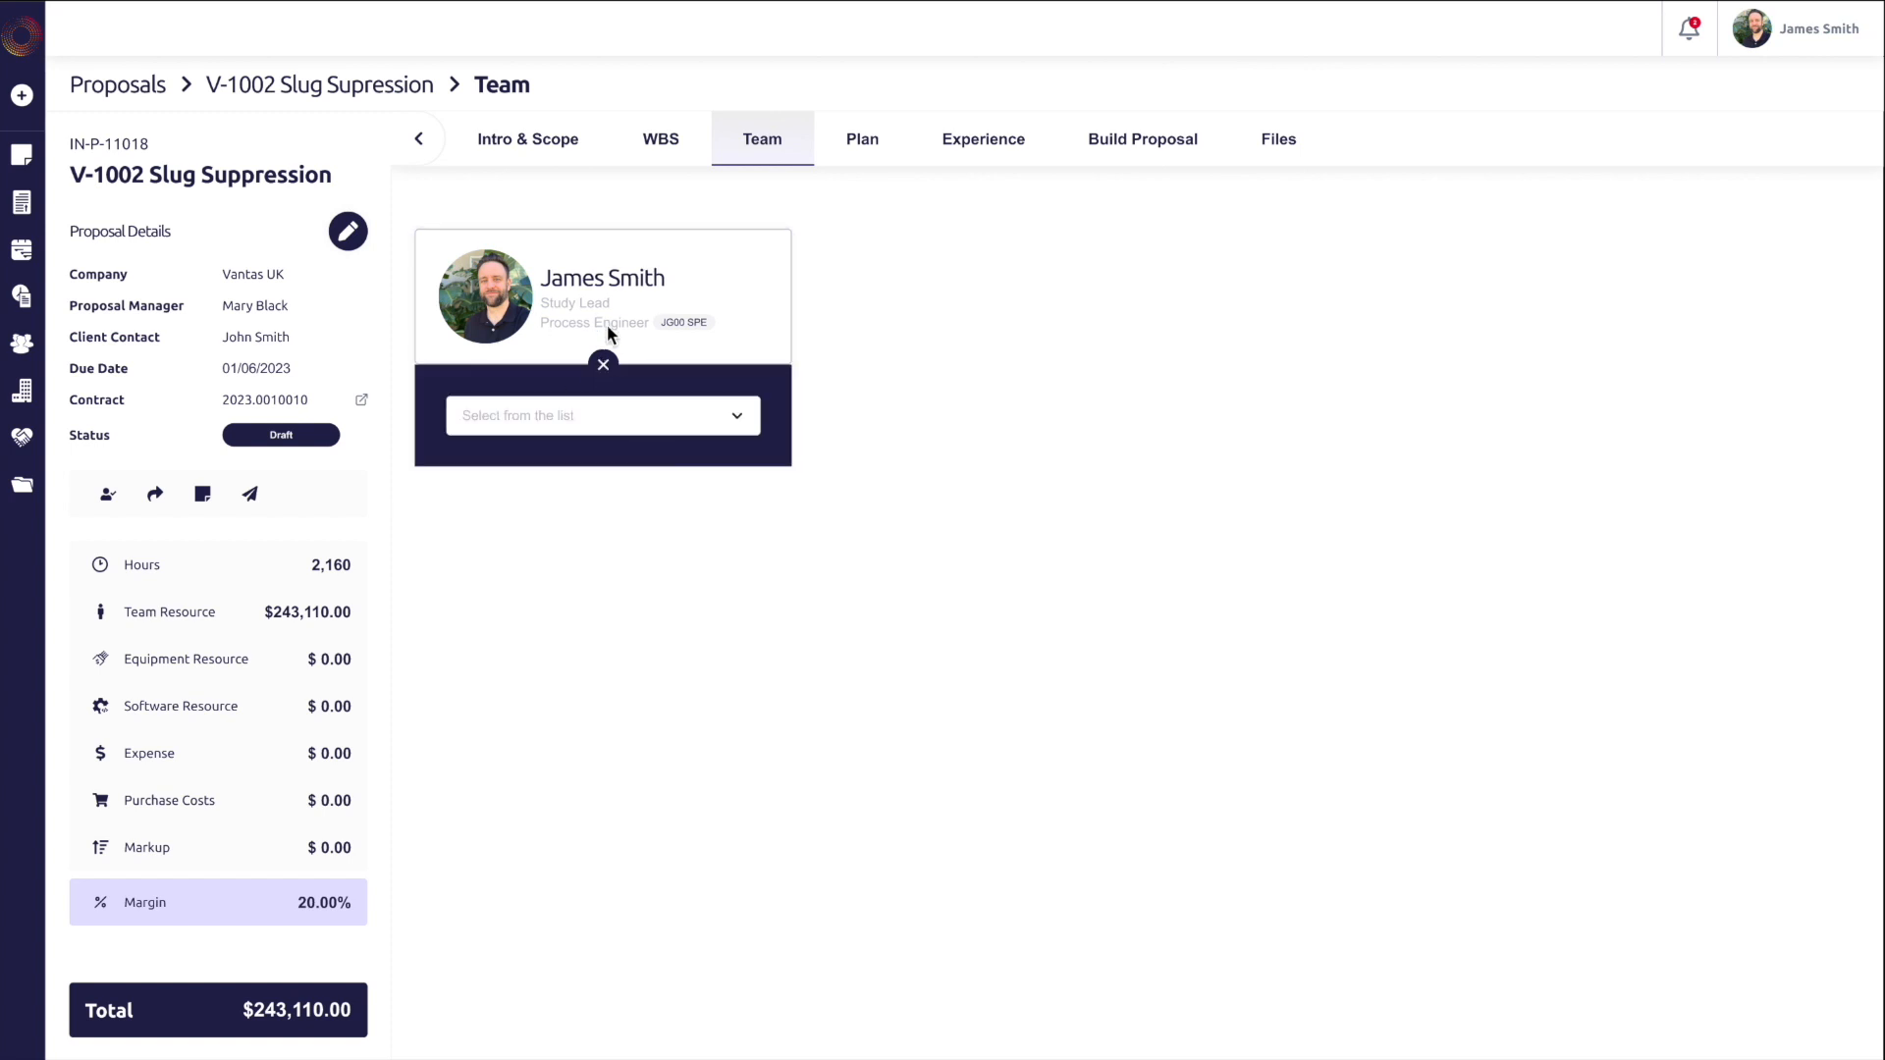
{"action": "left_click", "coordinate": [576, 417]}
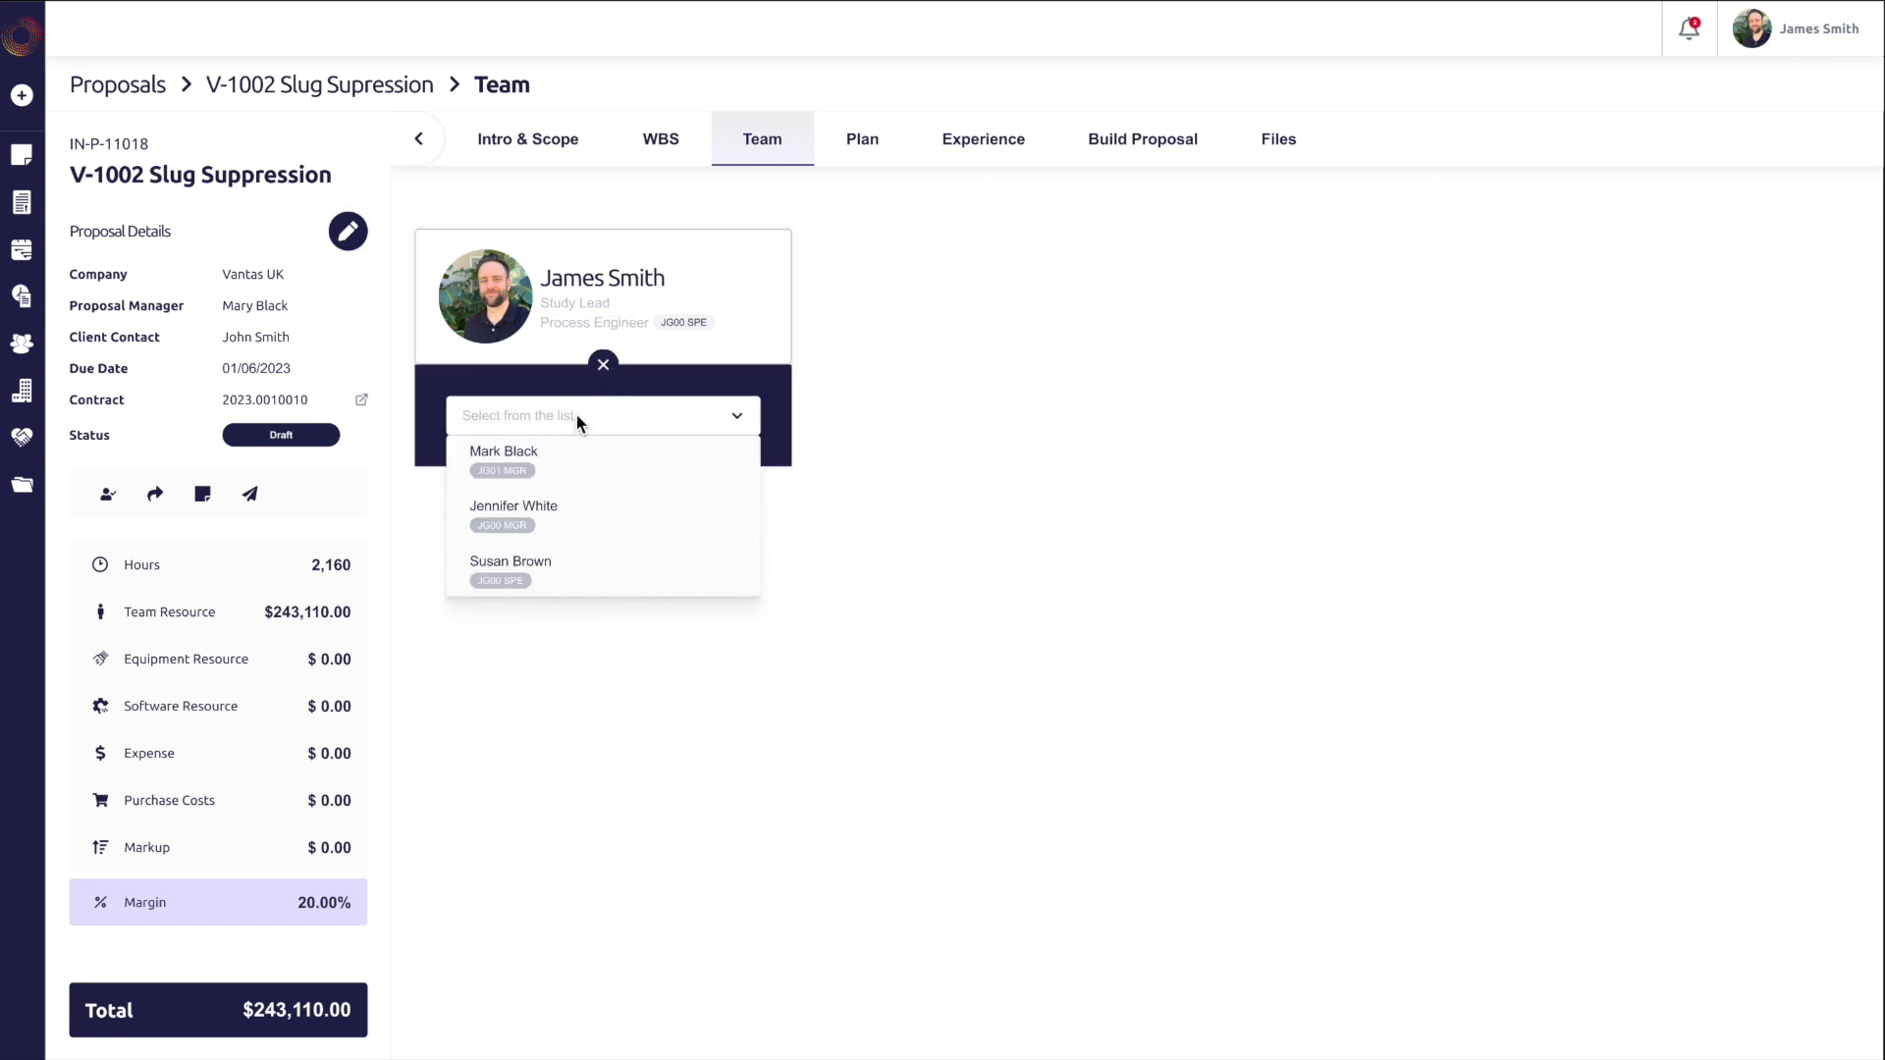
{"action": "left_click", "coordinate": [562, 582]}
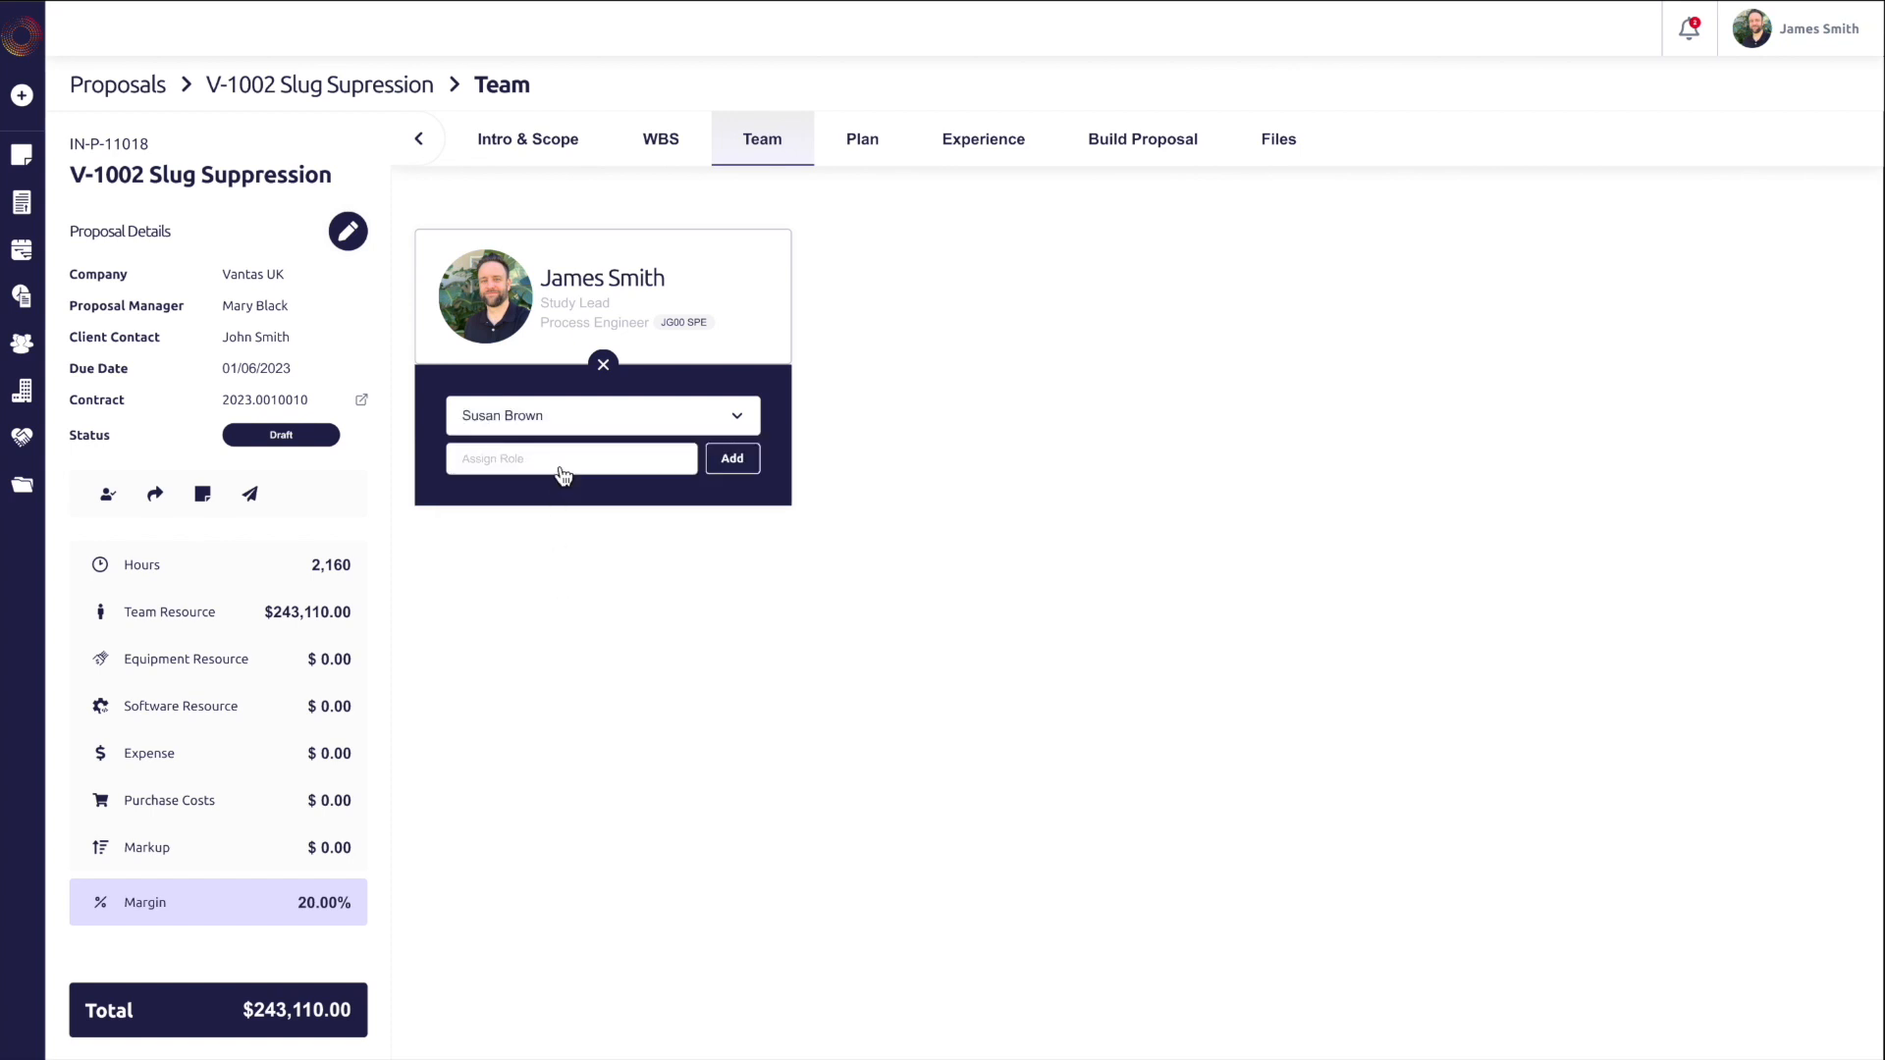
{"action": "left_click", "coordinate": [734, 461]}
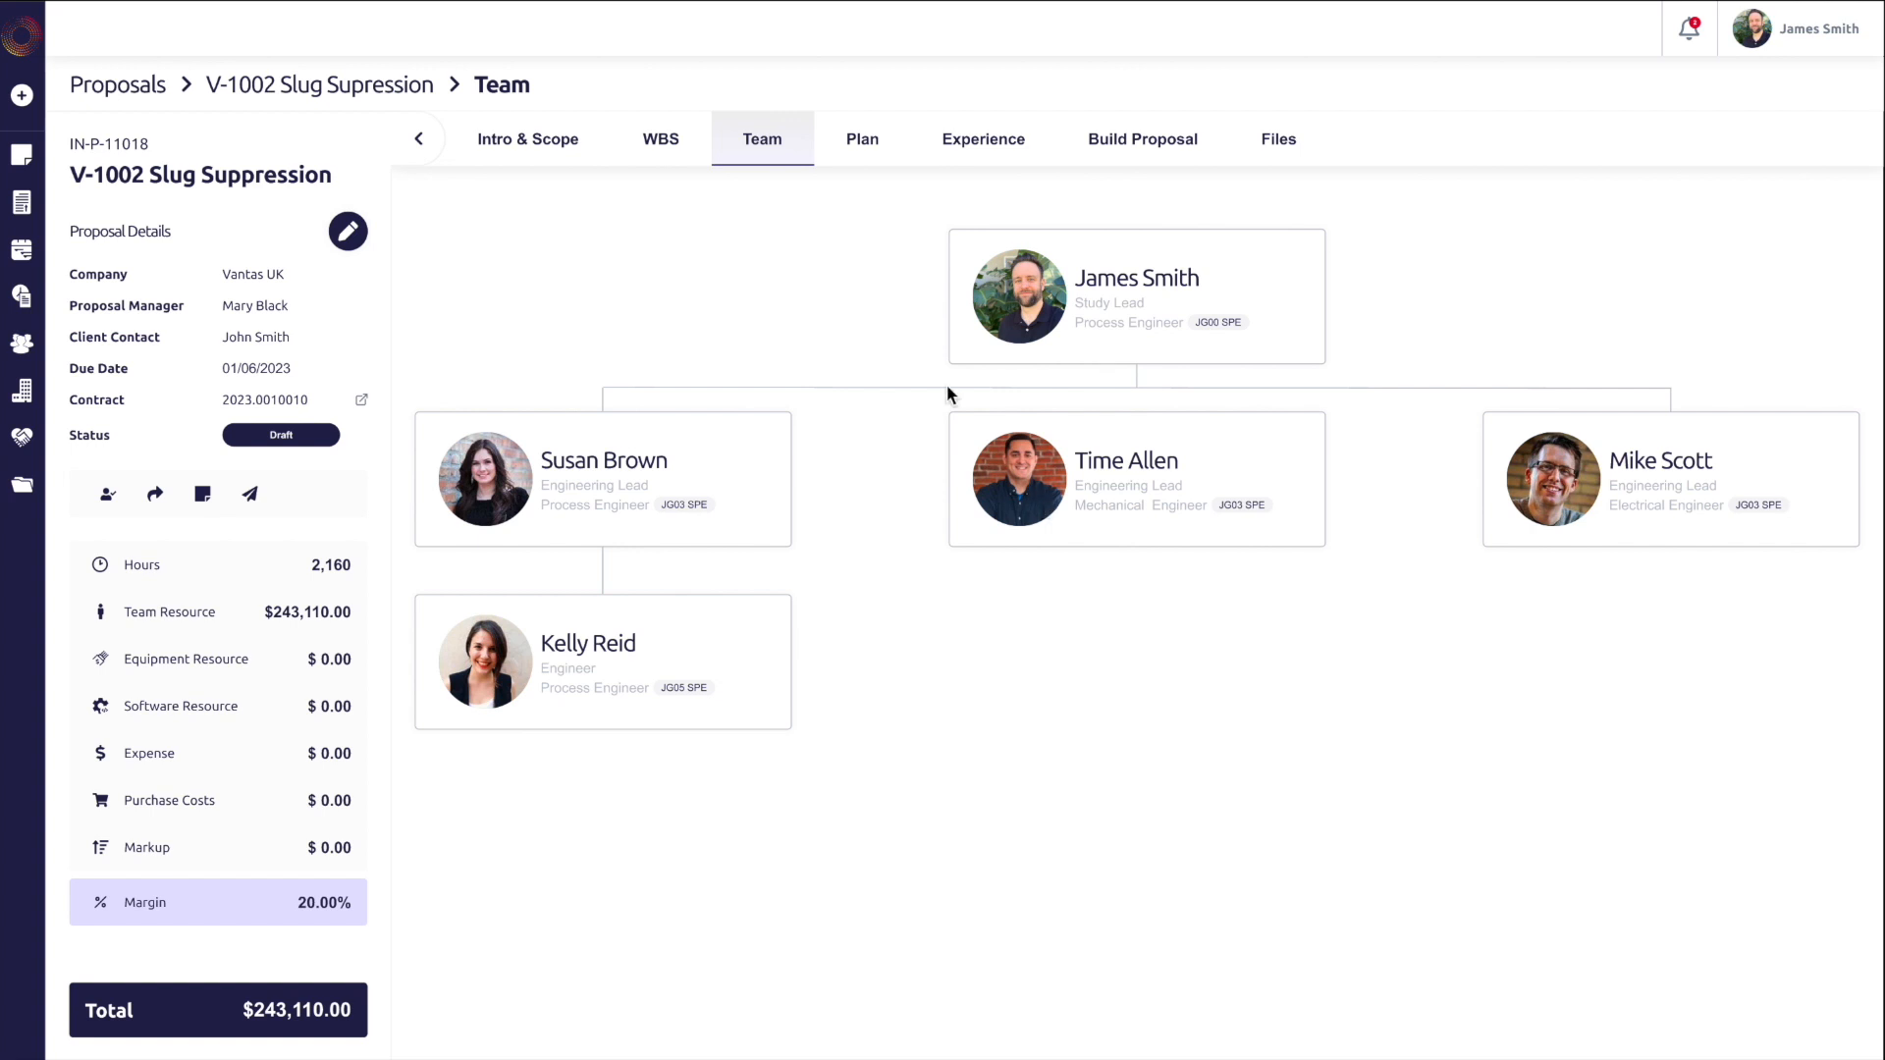
Step: View the monthly plan and include WBS Level #.# in the Methodology section of the proposal document
{"action": "left_click", "coordinate": [870, 150]}
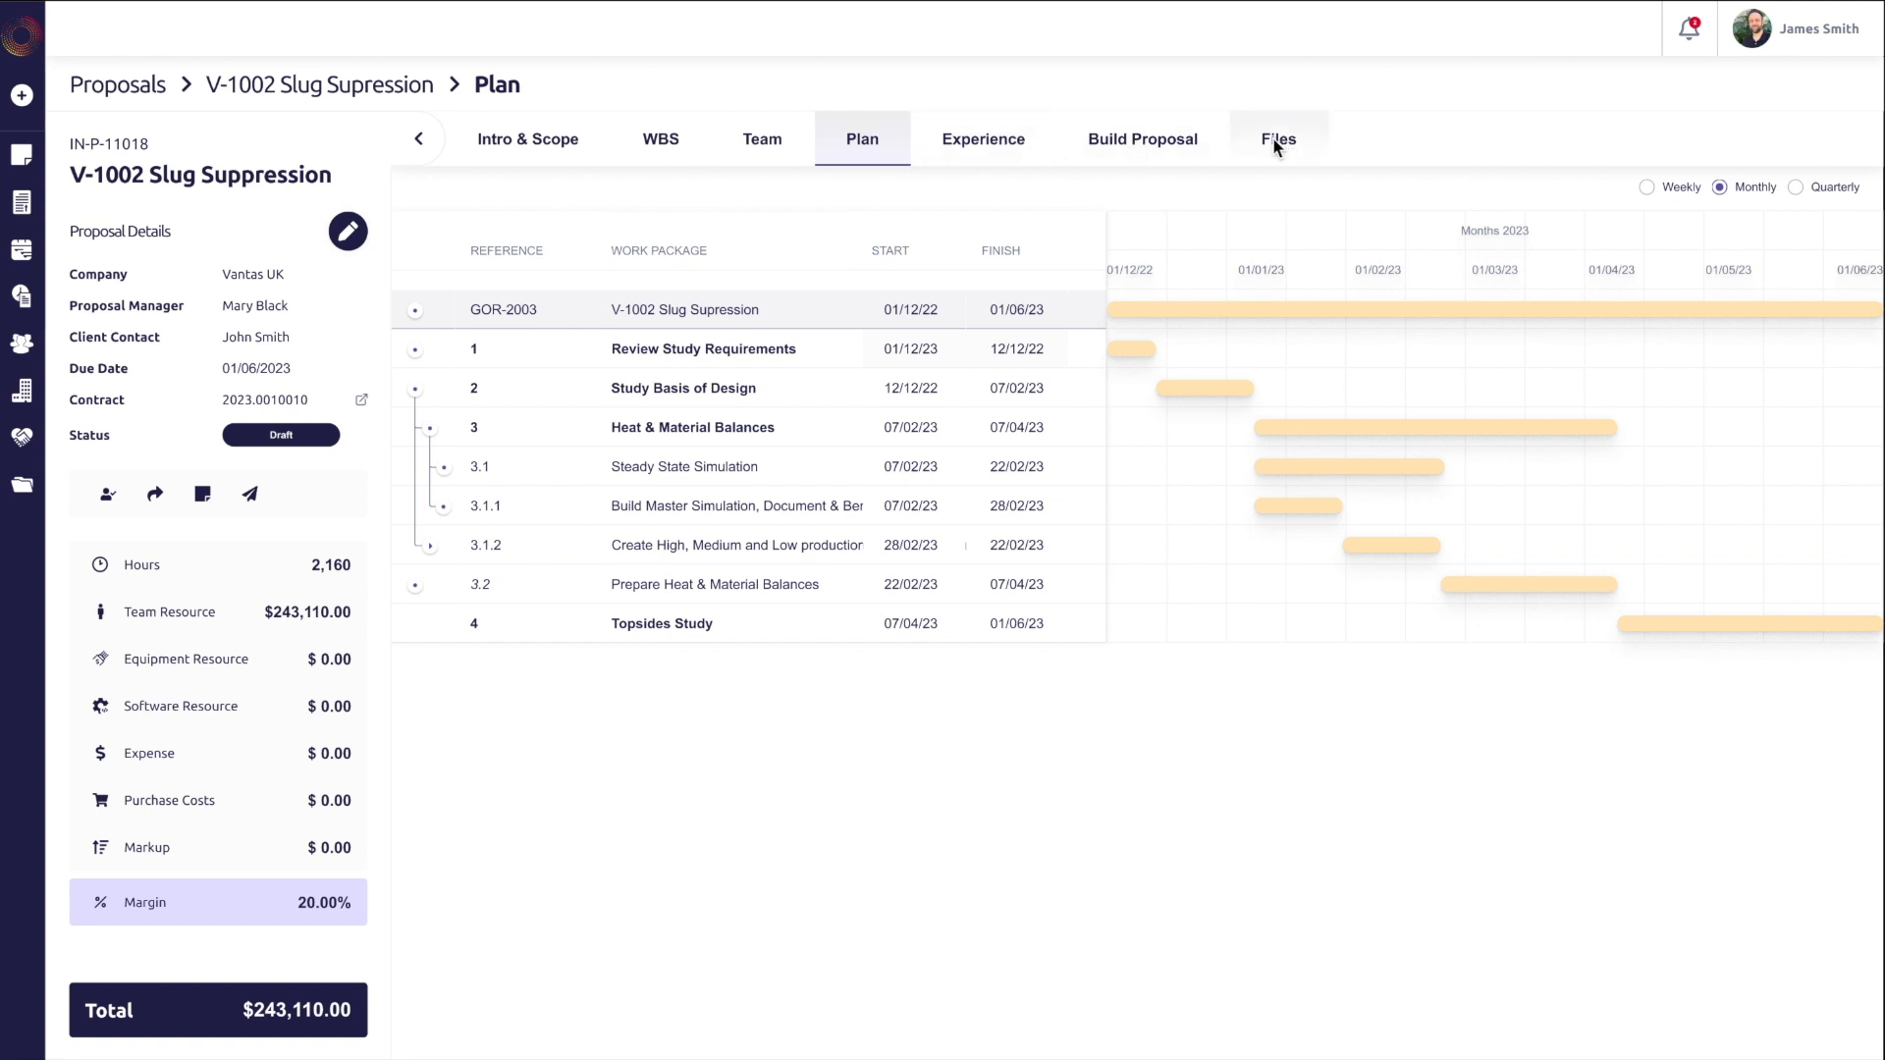
{"action": "left_click", "coordinate": [1143, 143]}
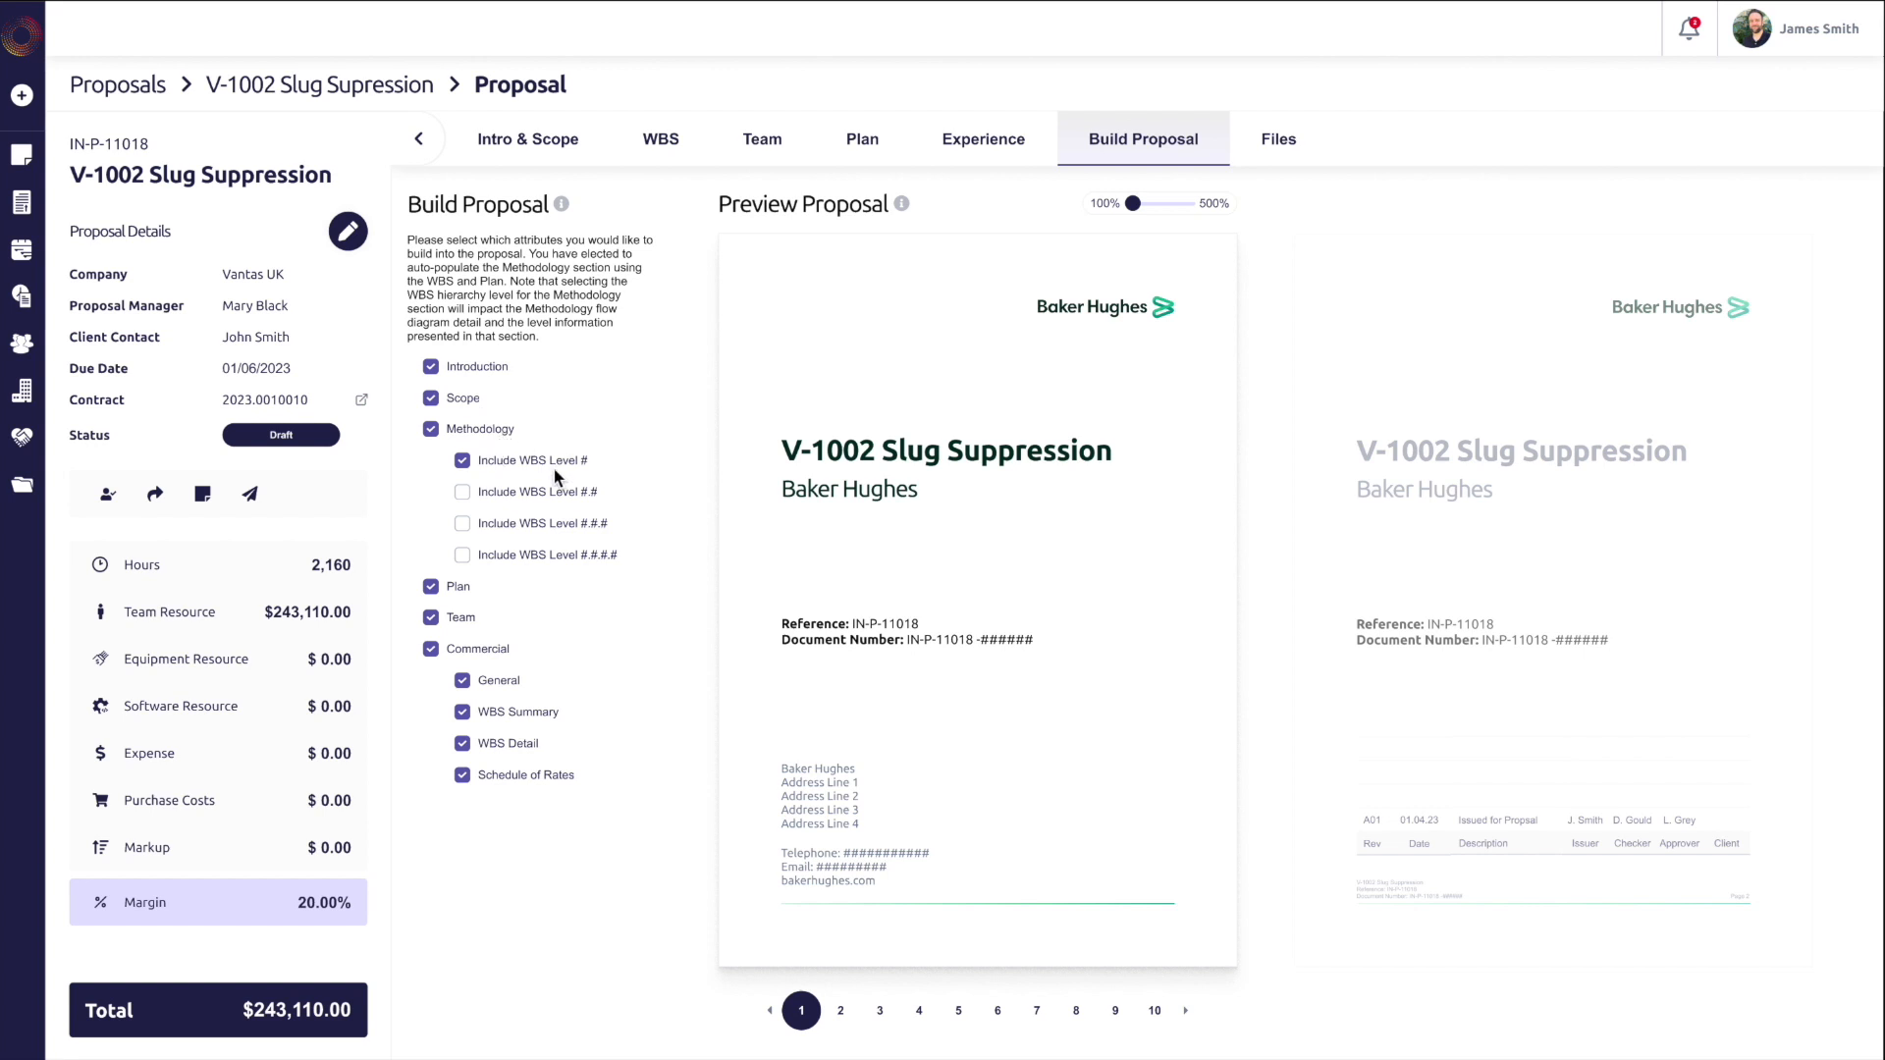
{"action": "left_click", "coordinate": [464, 493]}
Step: Examine proposal preview pages 2 to 10, covering contents, introduction, scope, methodology, plan, team and commercial sections
{"action": "left_click", "coordinate": [833, 1024]}
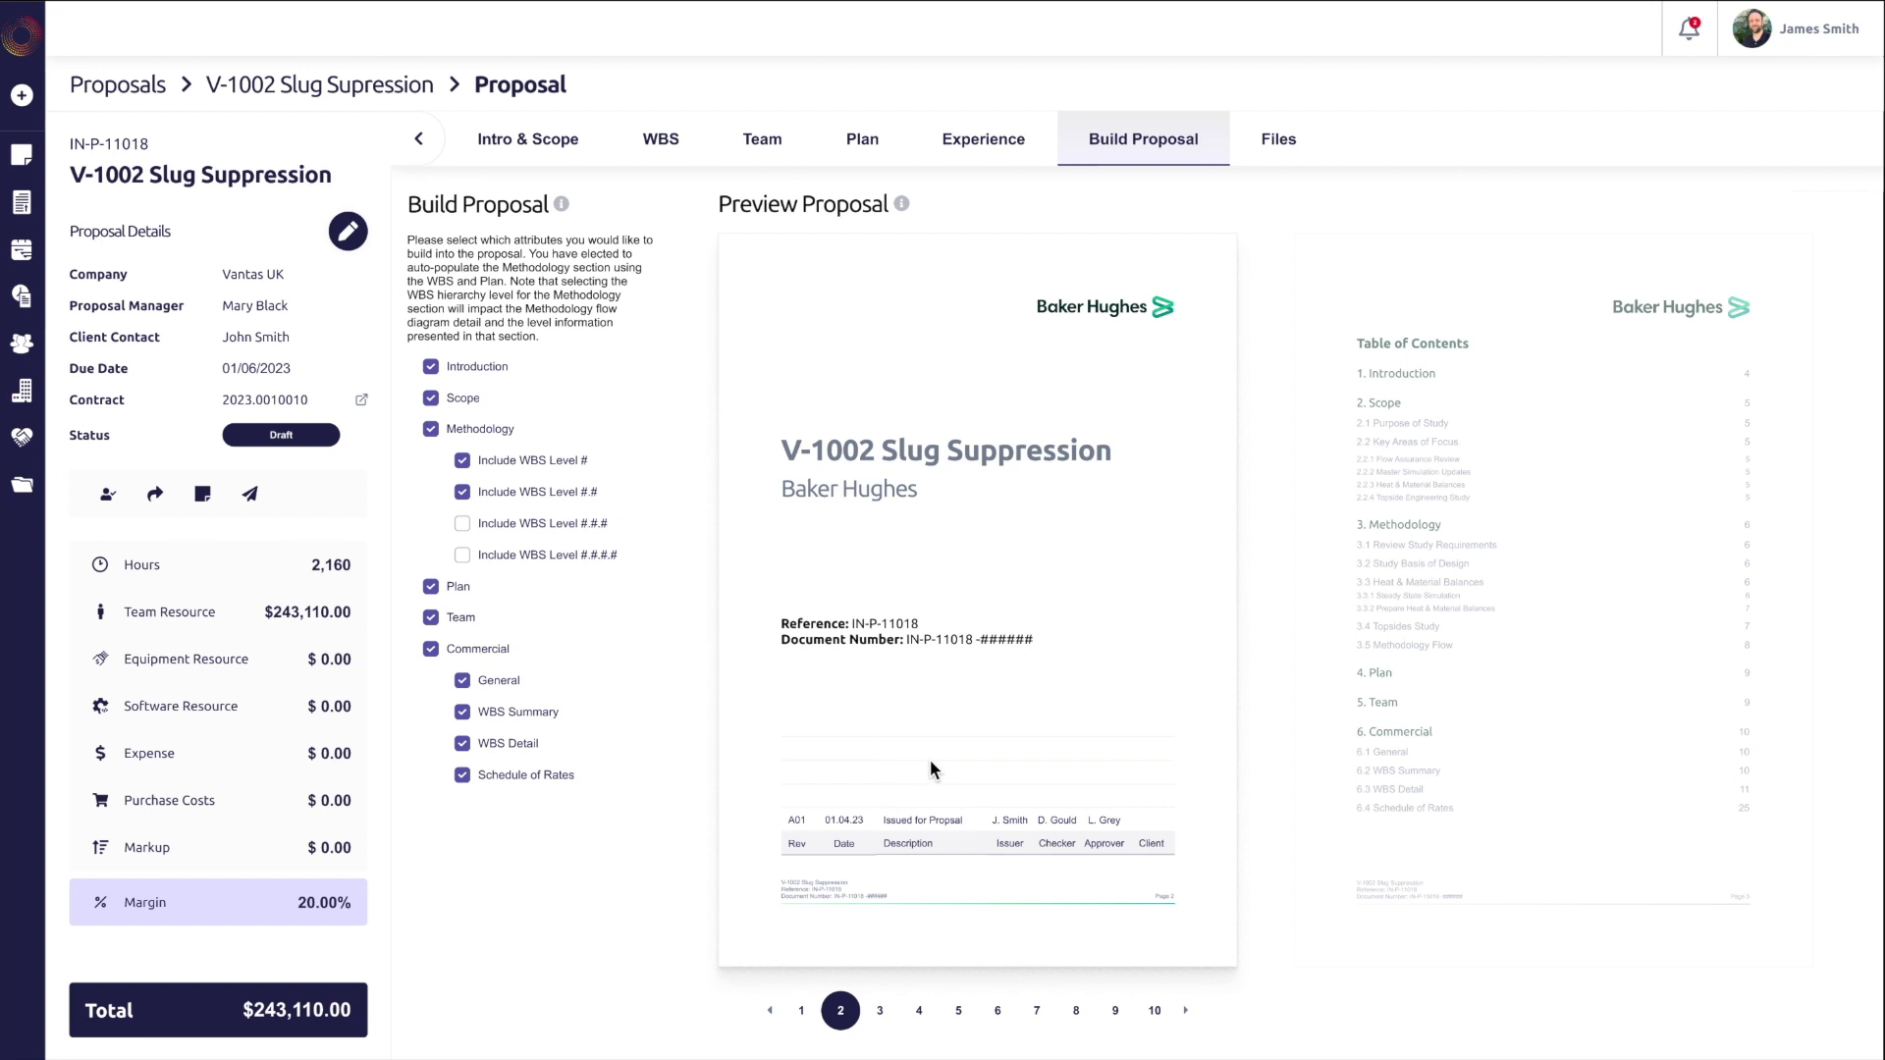
{"action": "left_click", "coordinate": [880, 1012]}
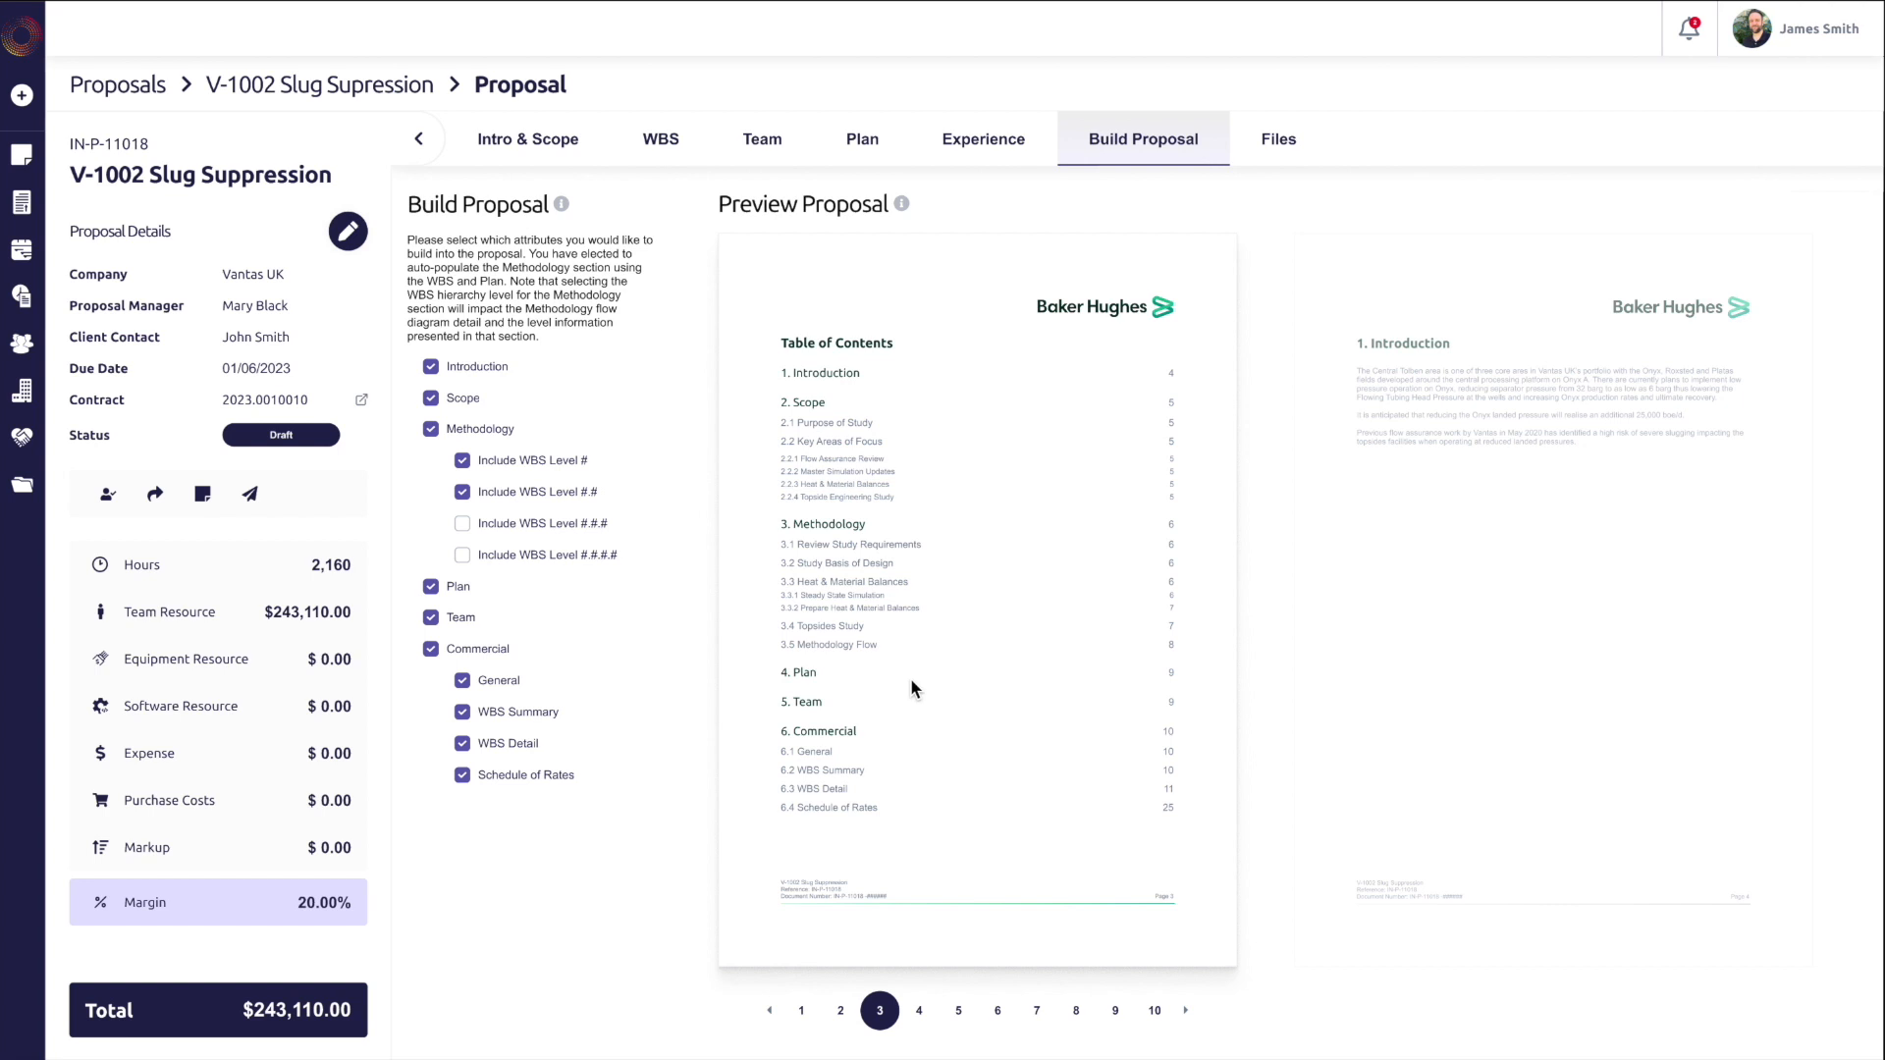
{"action": "left_click", "coordinate": [919, 1008]}
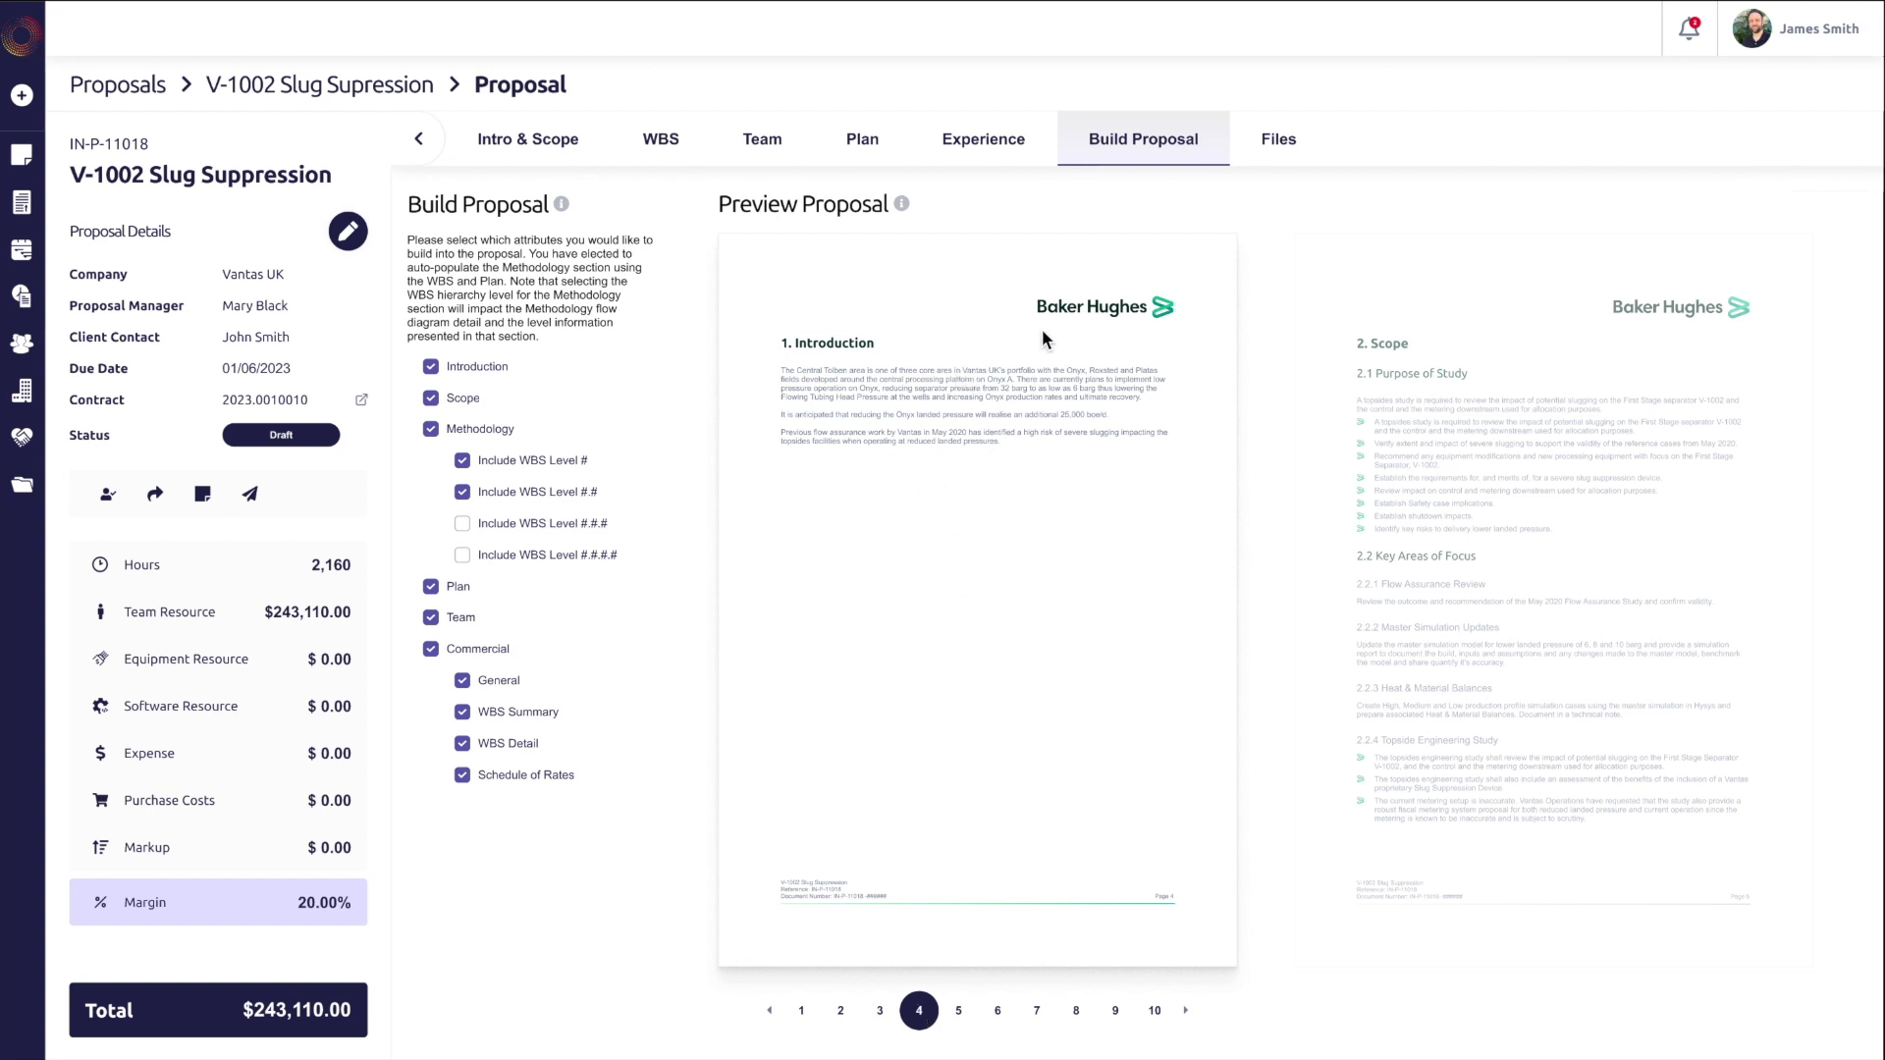
{"action": "left_click", "coordinate": [958, 1010]}
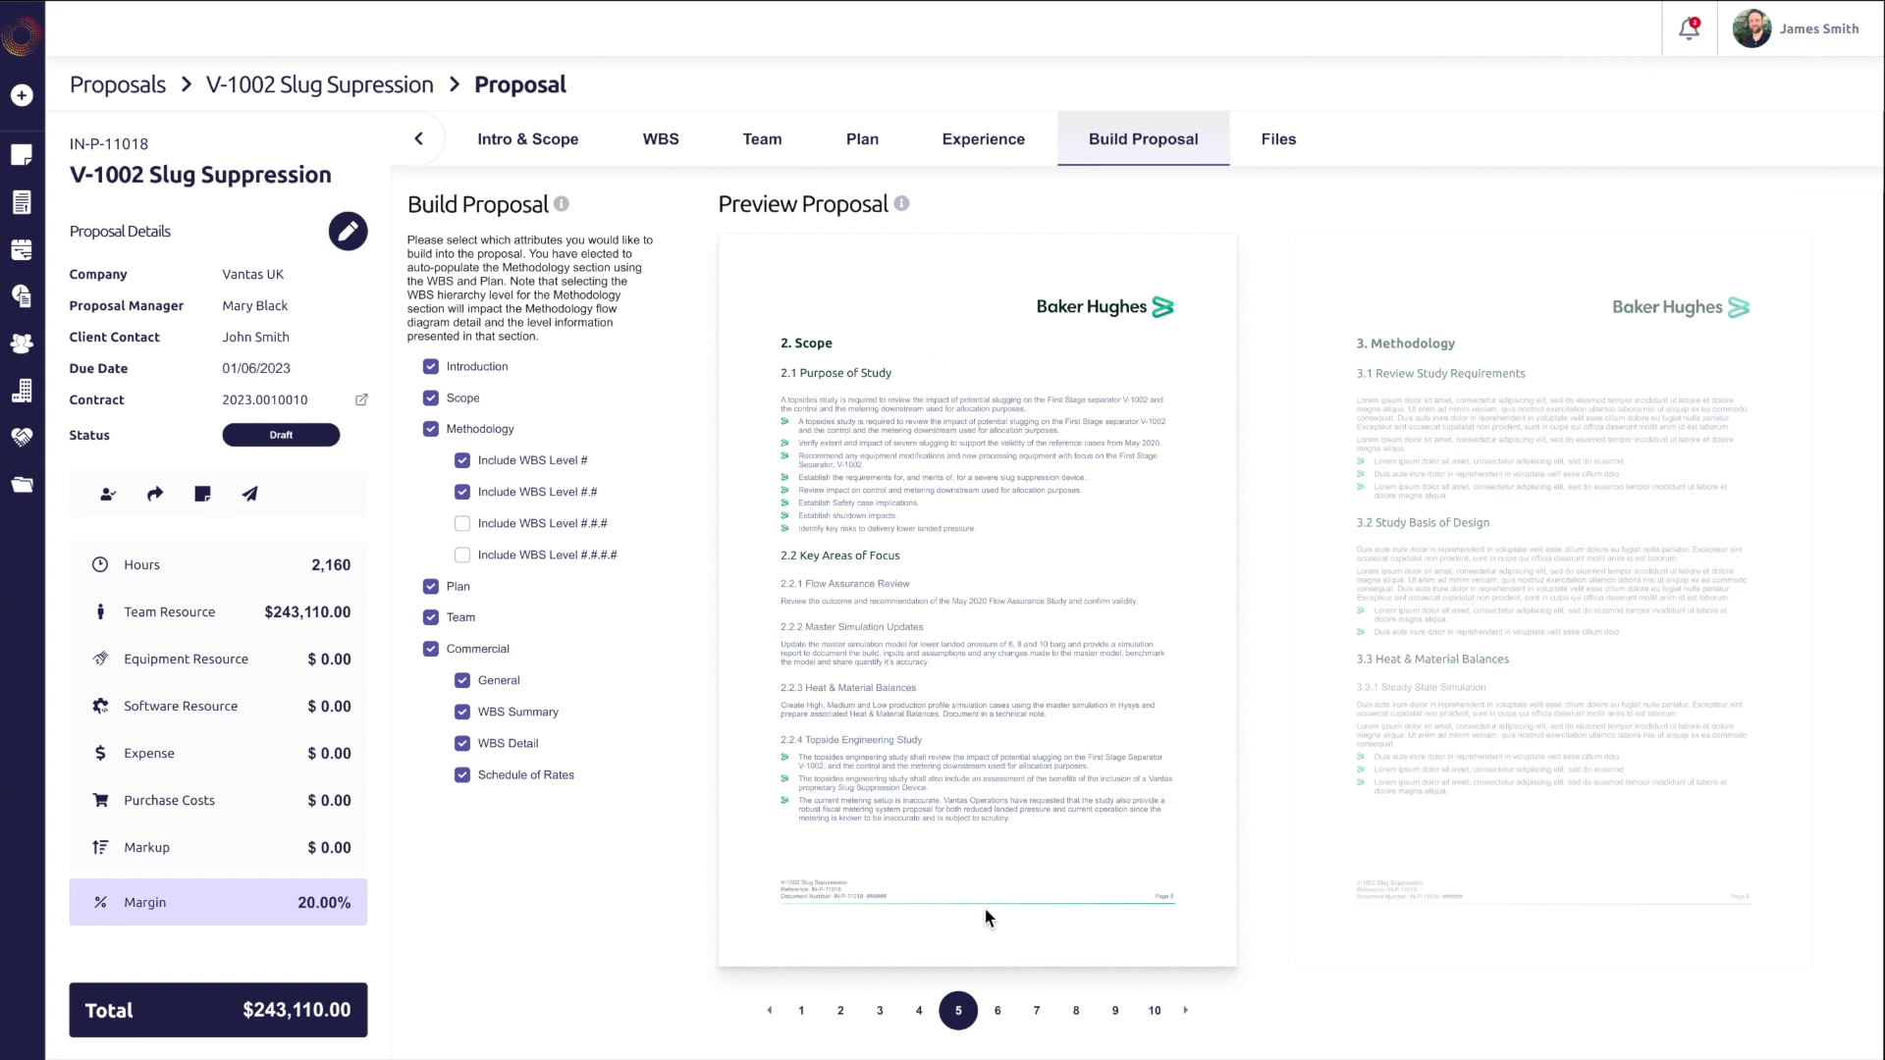
{"action": "left_click", "coordinate": [997, 1012]}
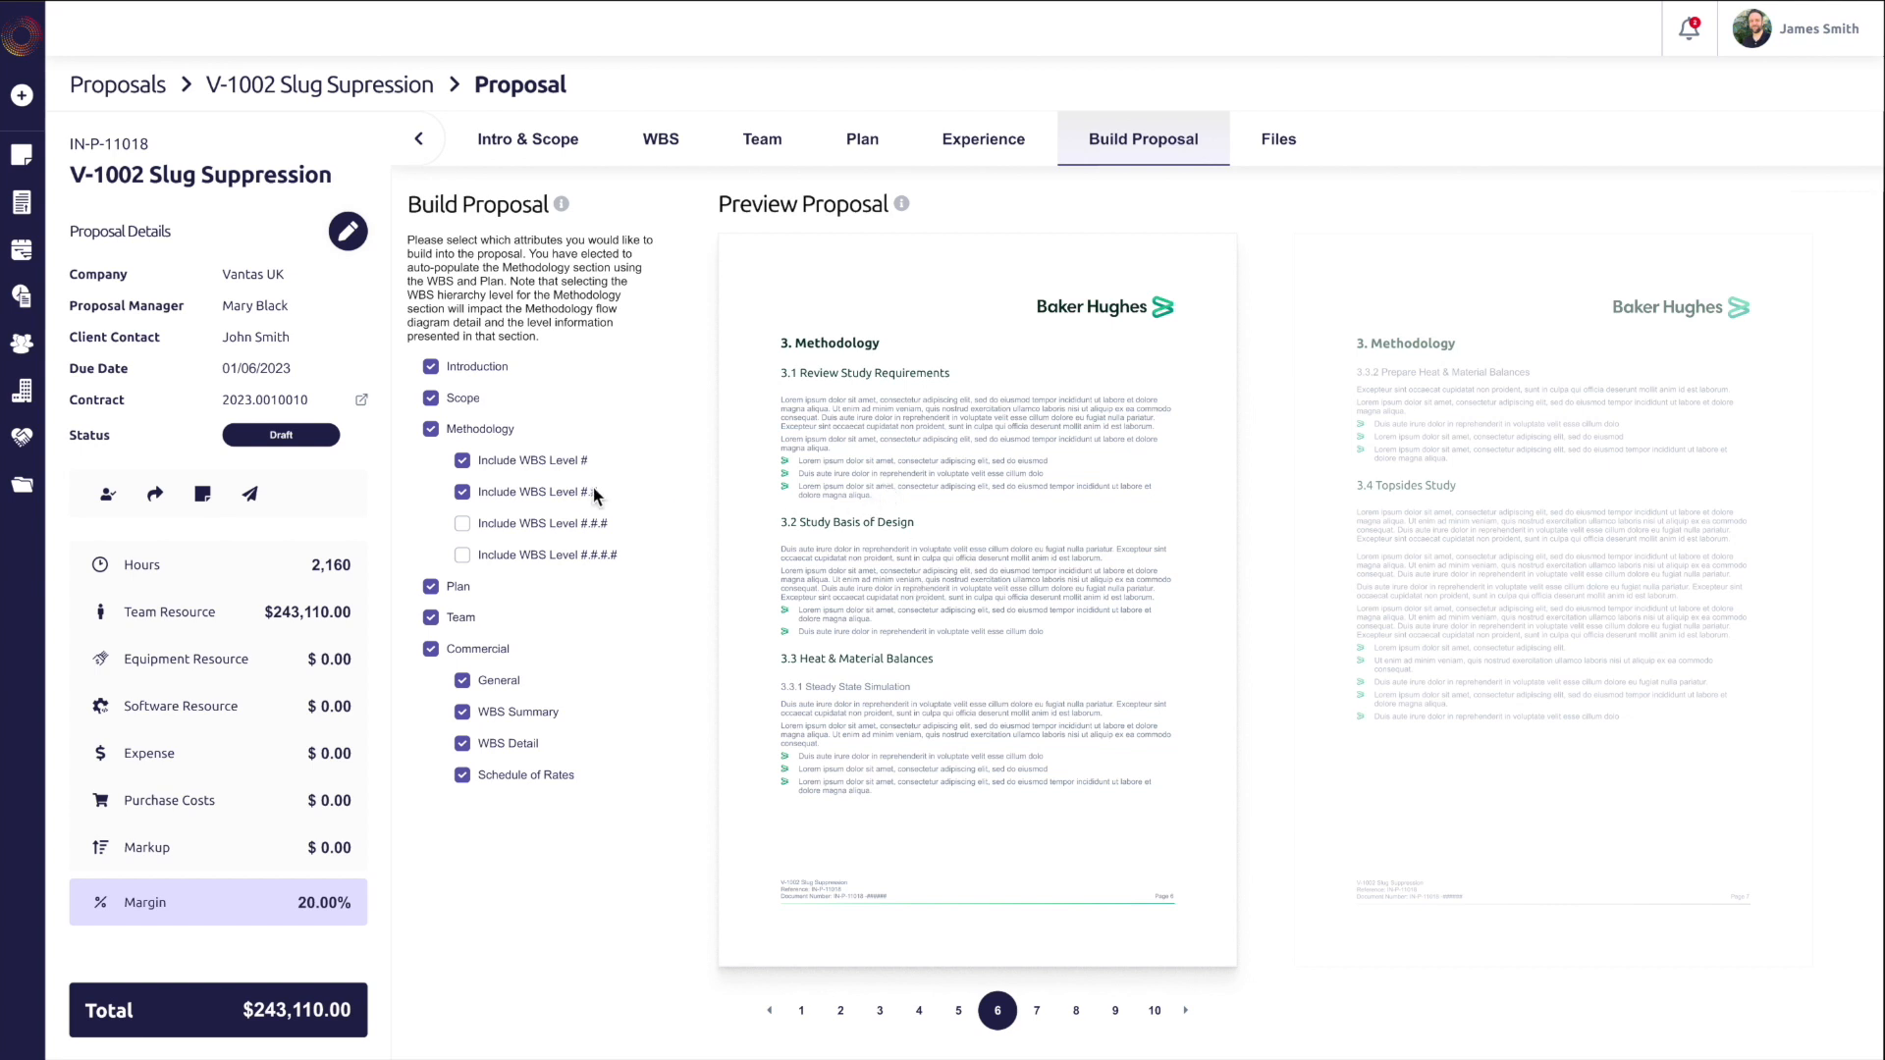
{"action": "left_click", "coordinate": [1035, 1016]}
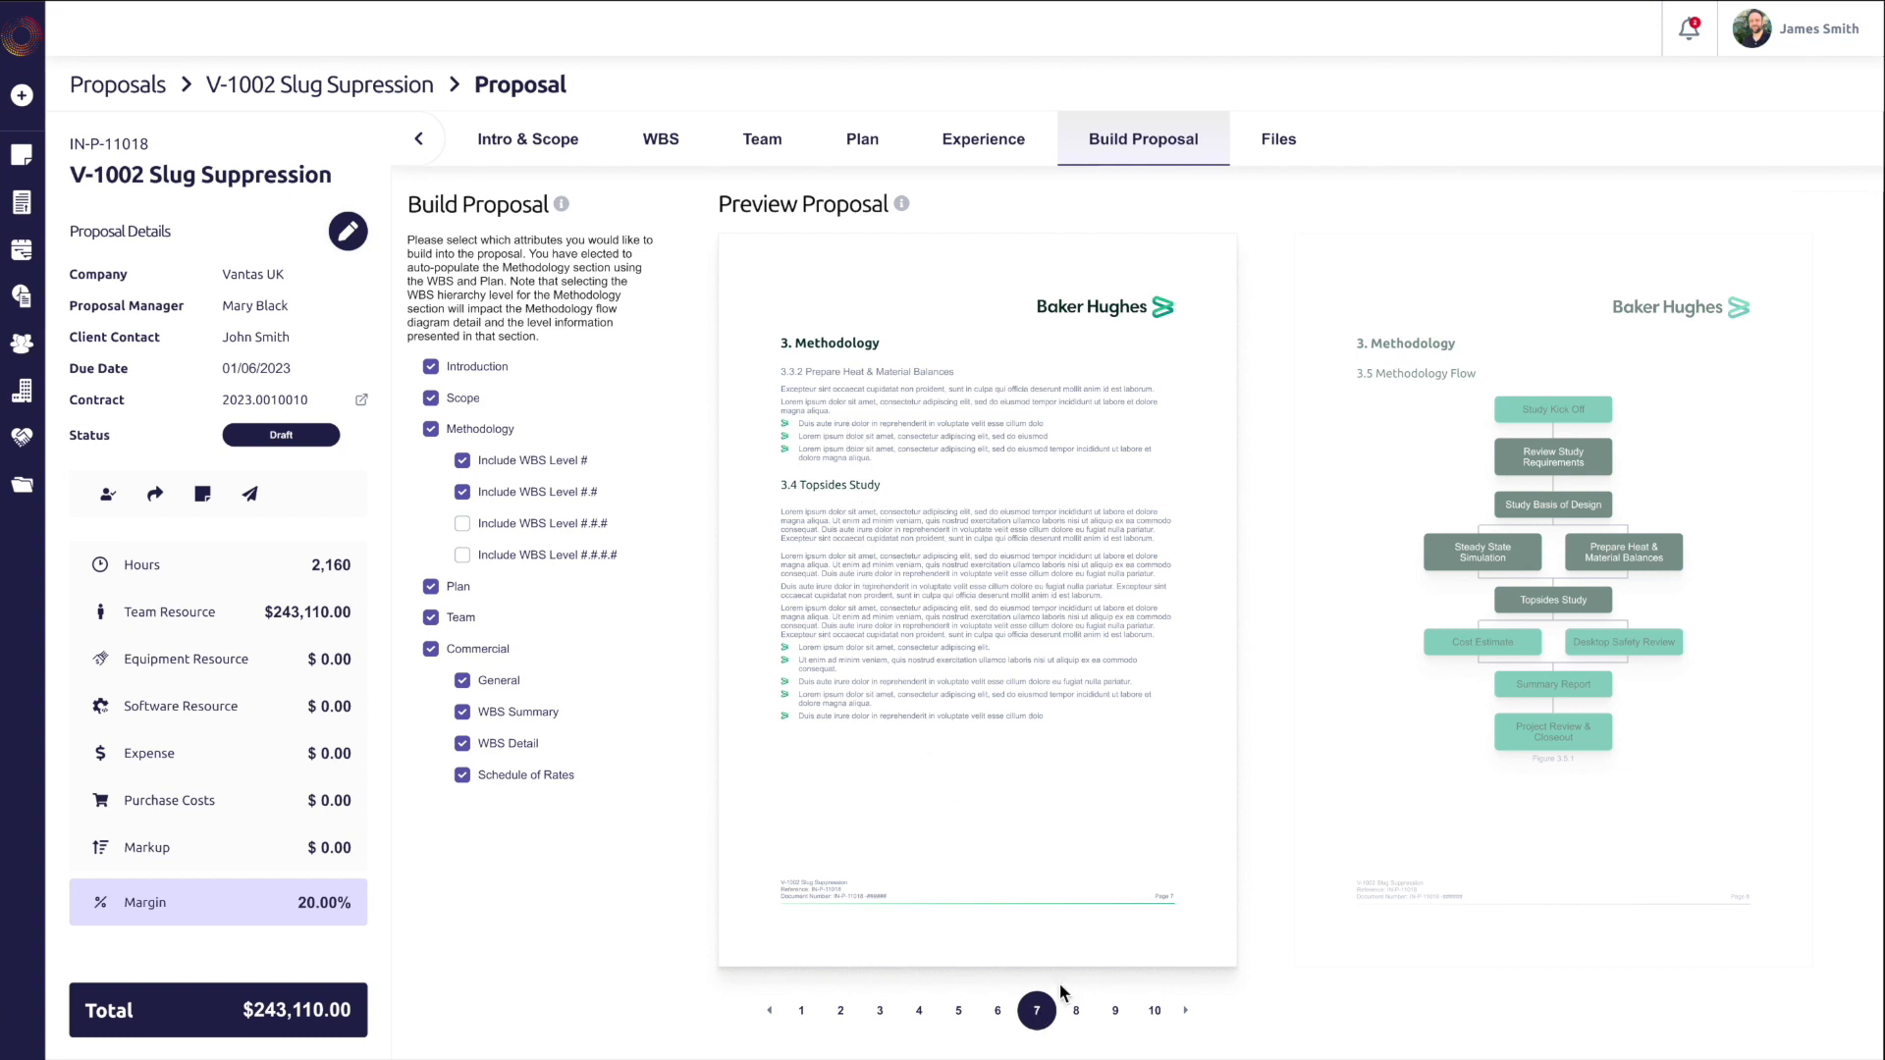
{"action": "left_click", "coordinate": [1078, 1014]}
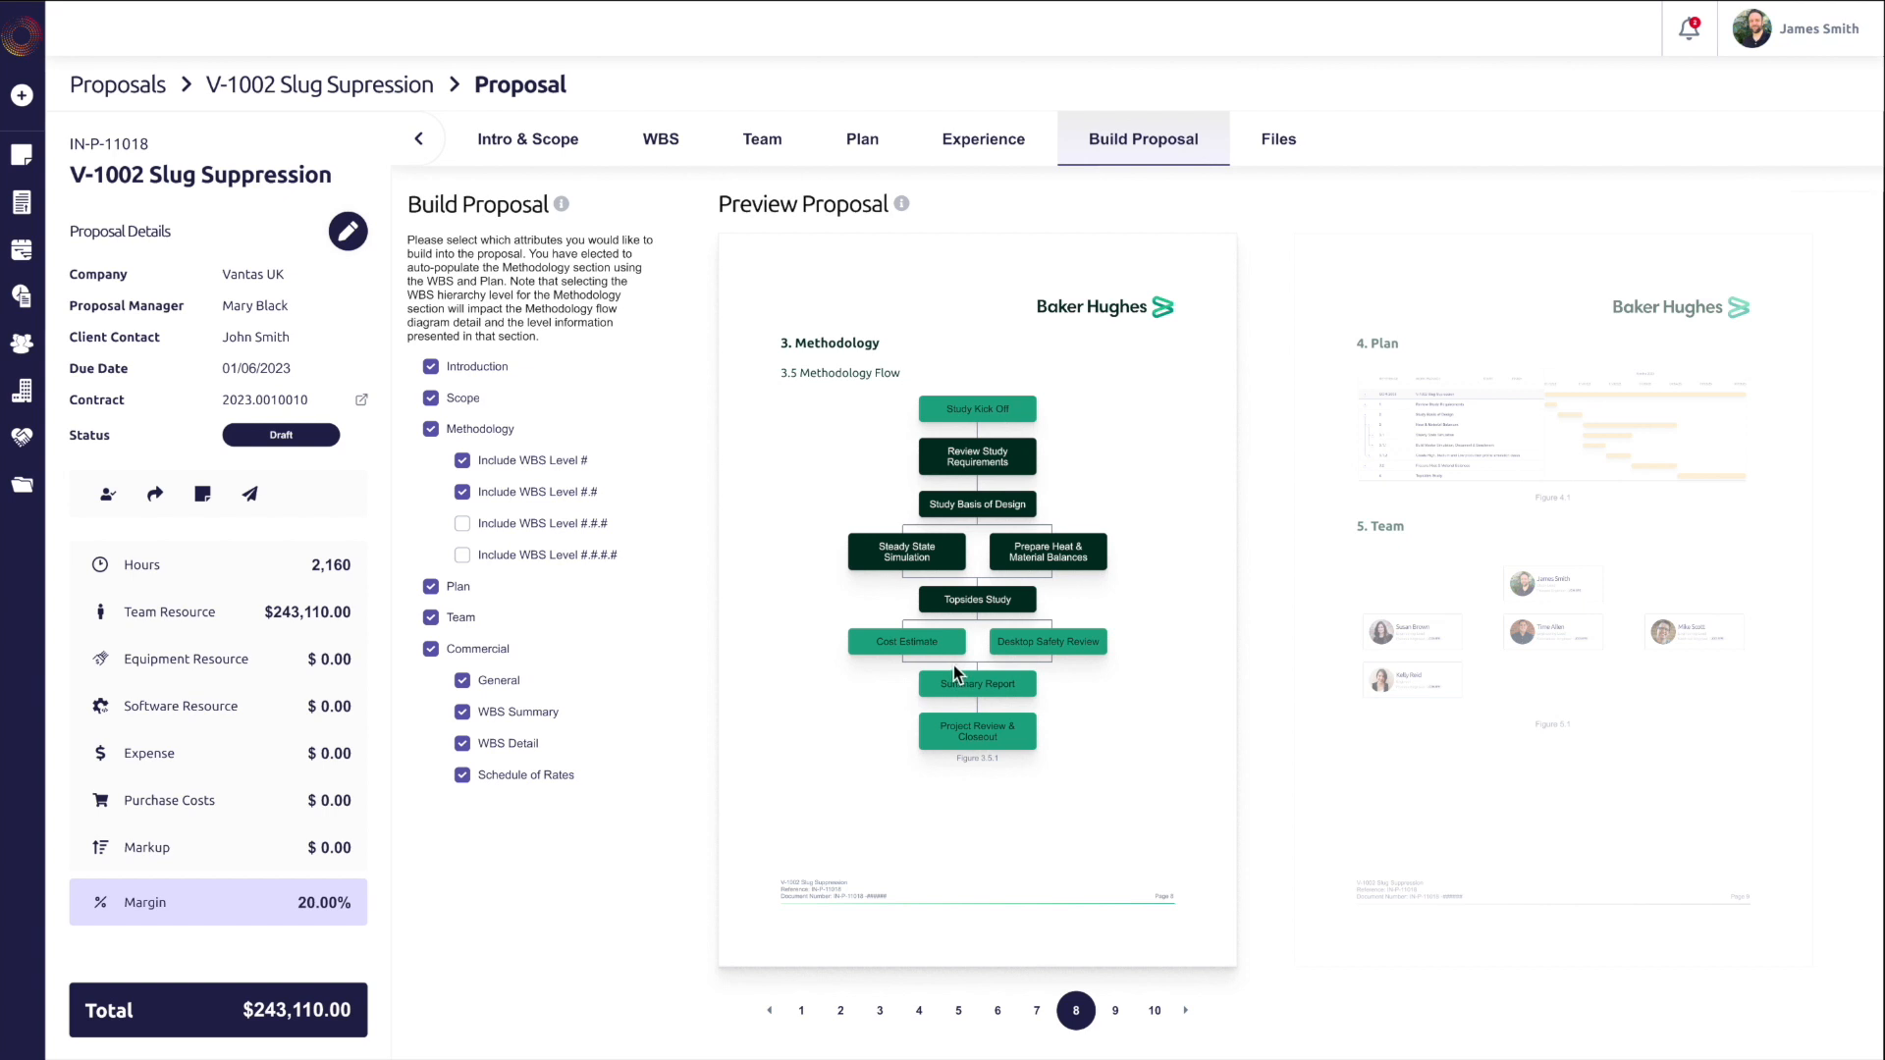
{"action": "left_click", "coordinate": [1115, 1010]}
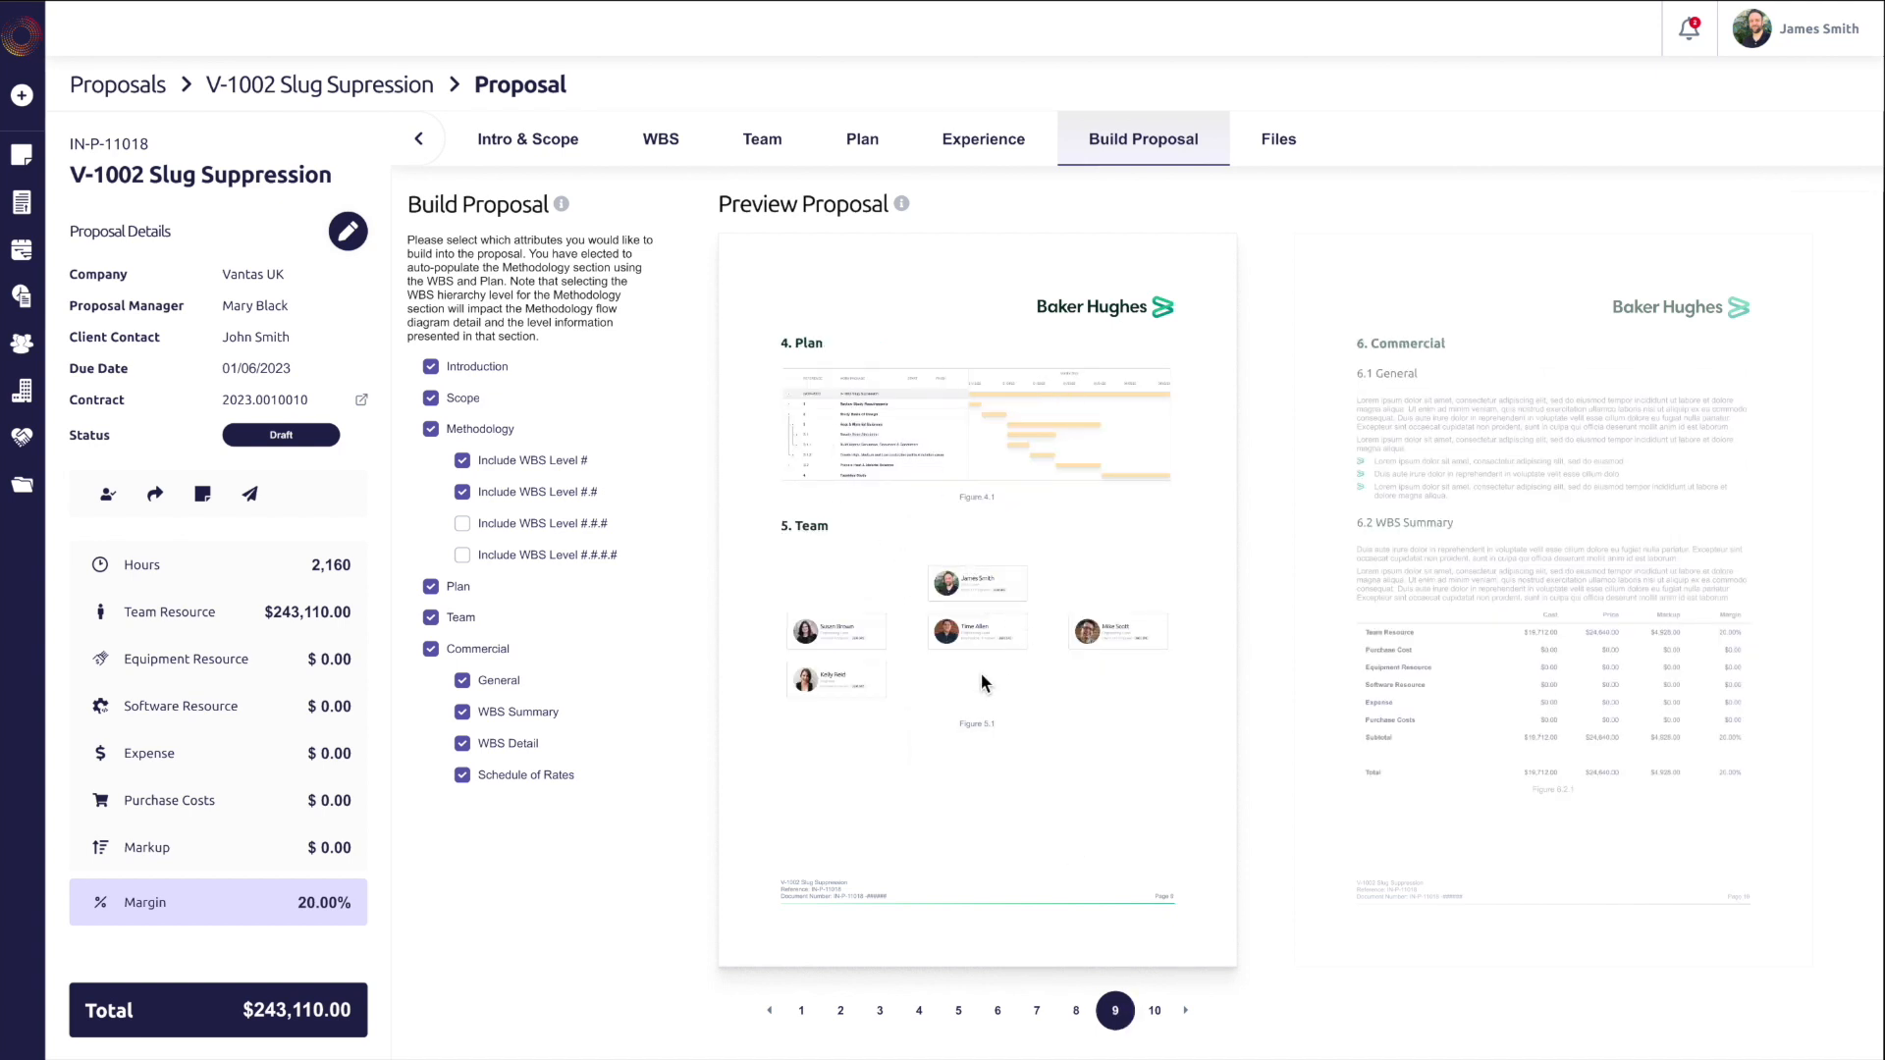
{"action": "left_click", "coordinate": [1156, 1012]}
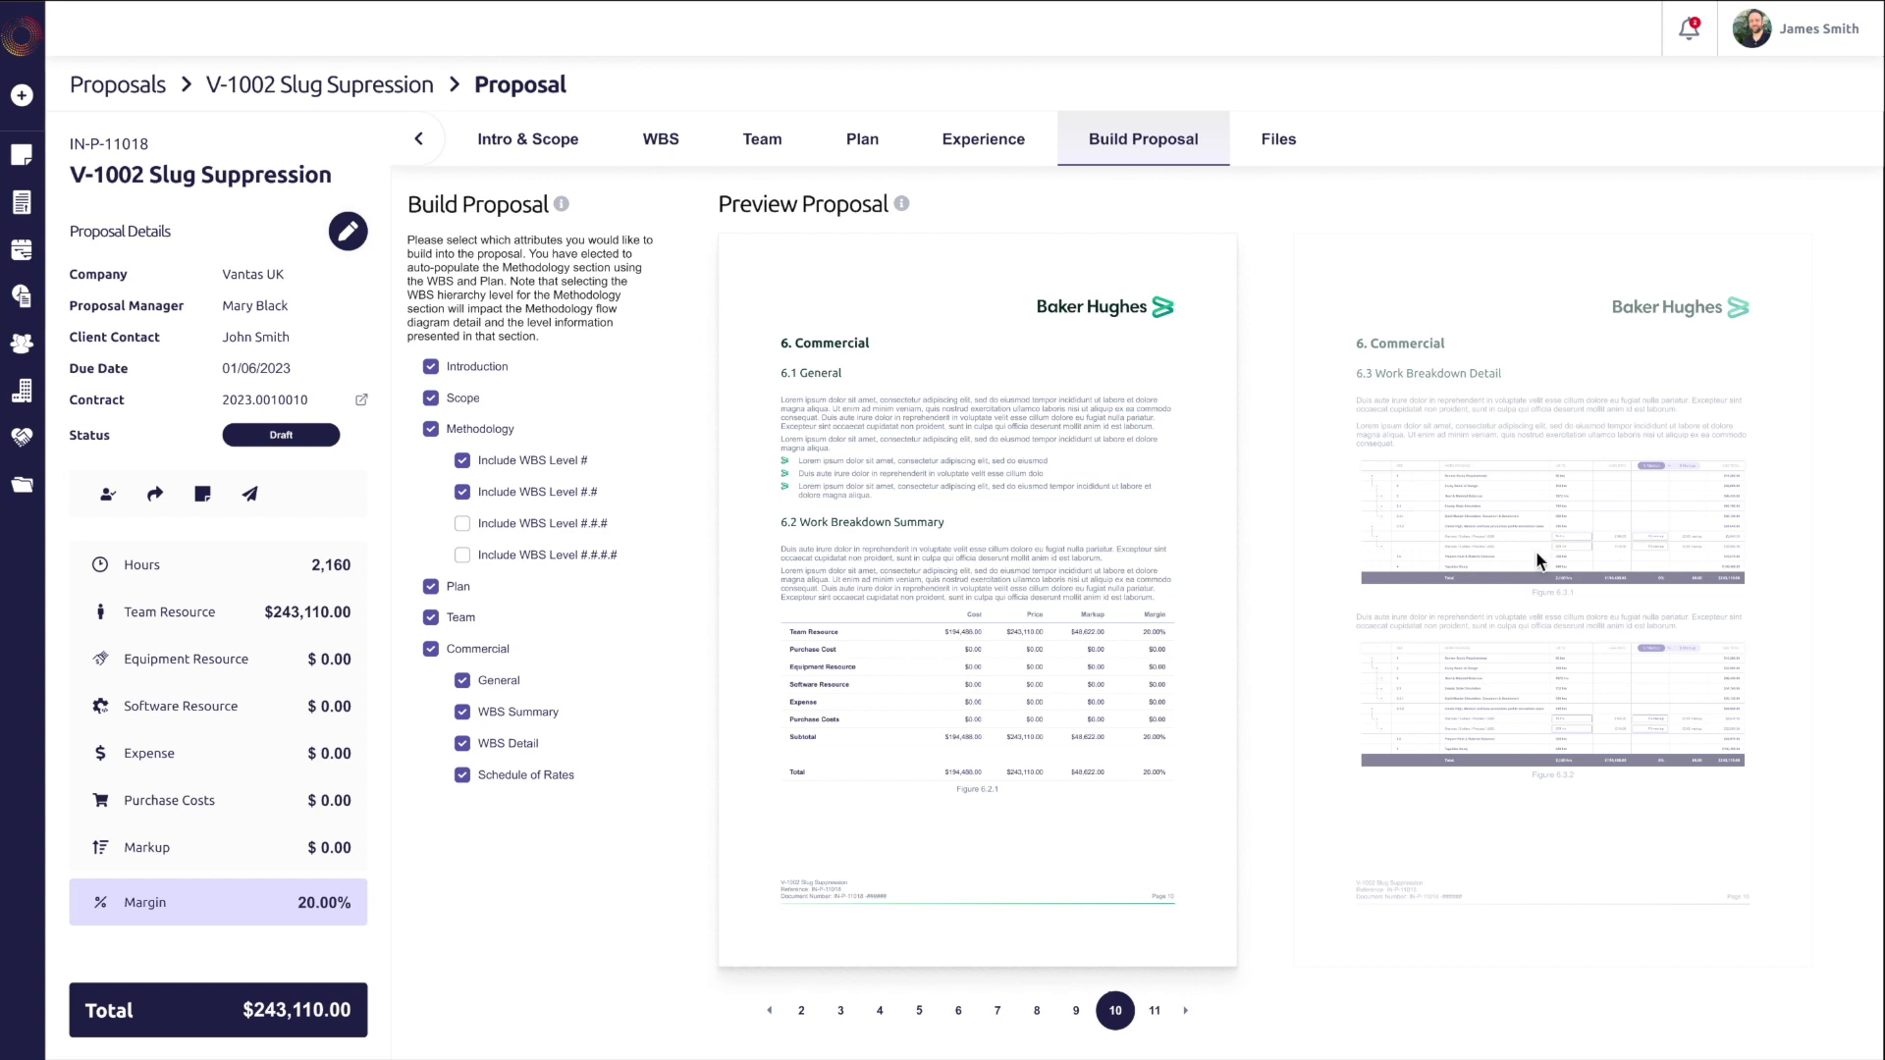
Step: Add an approver to the proposal and send them the approval request
{"action": "left_click", "coordinate": [109, 495]}
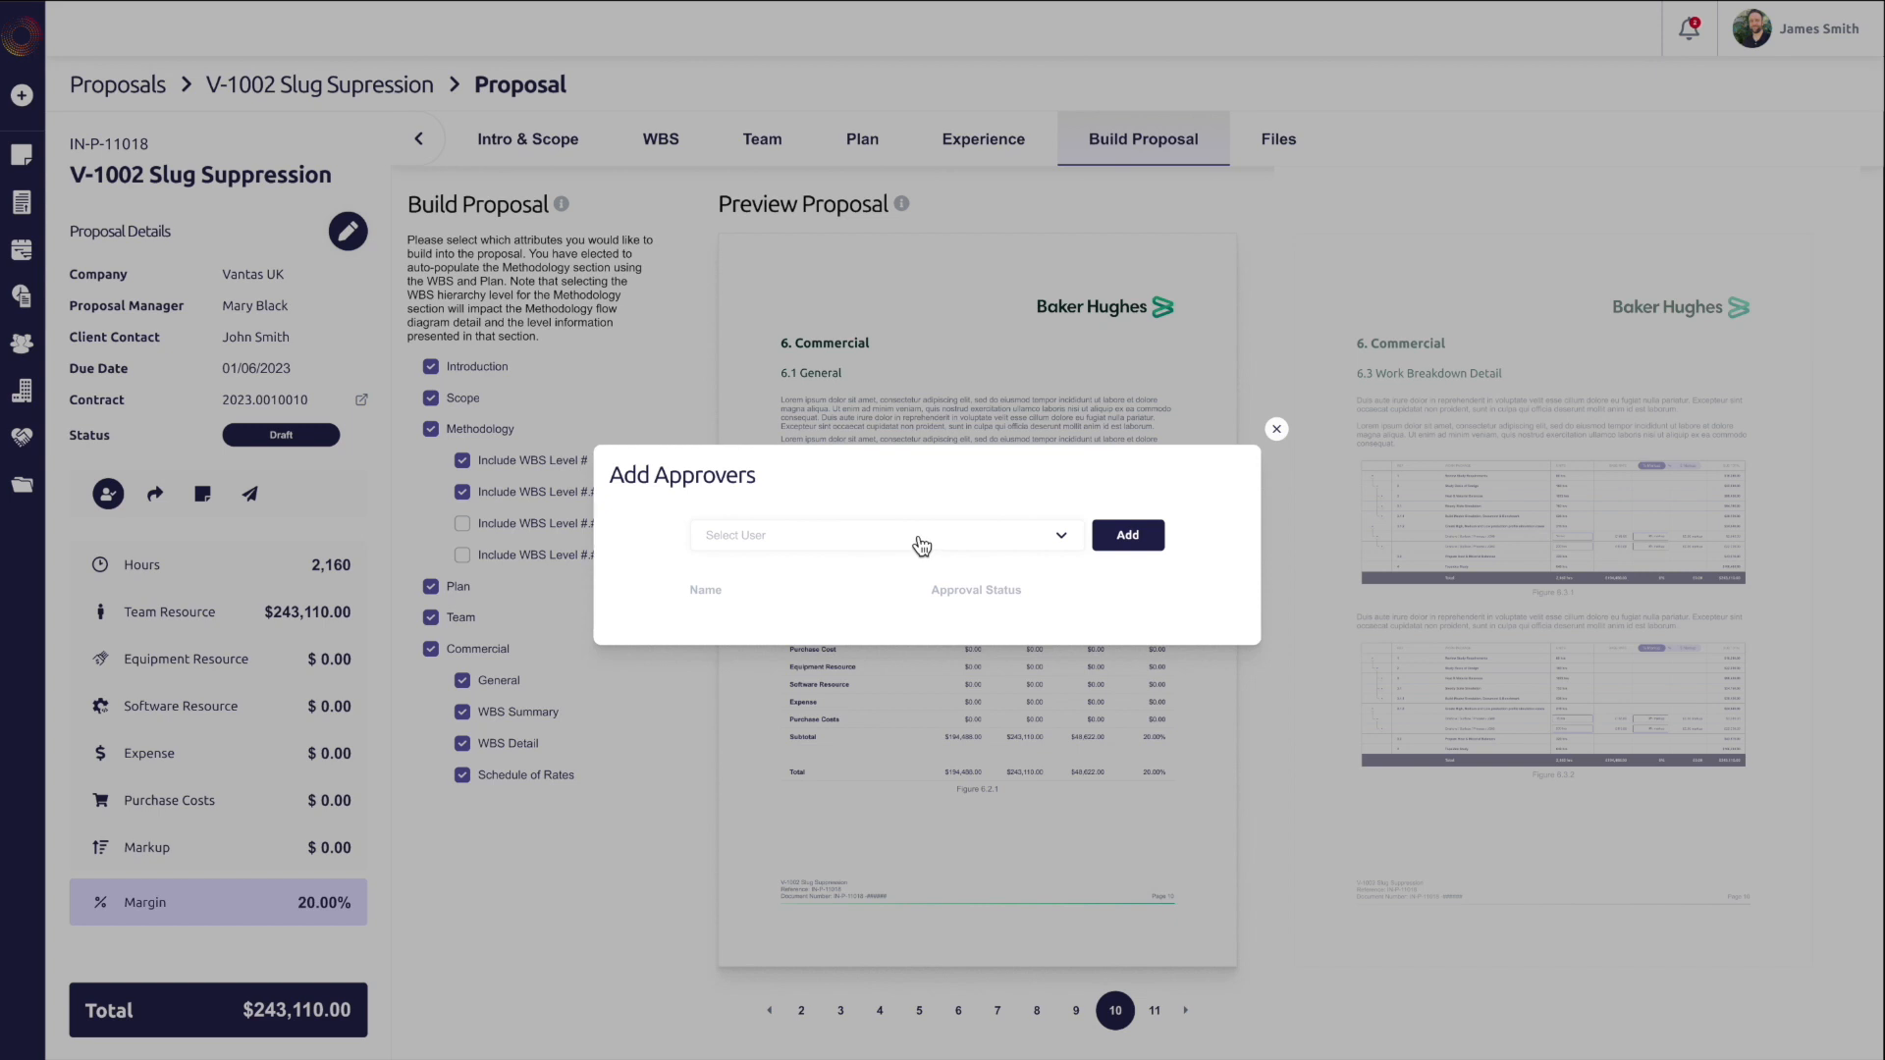
{"action": "left_click", "coordinate": [873, 539]}
{"action": "left_click", "coordinate": [1146, 541]}
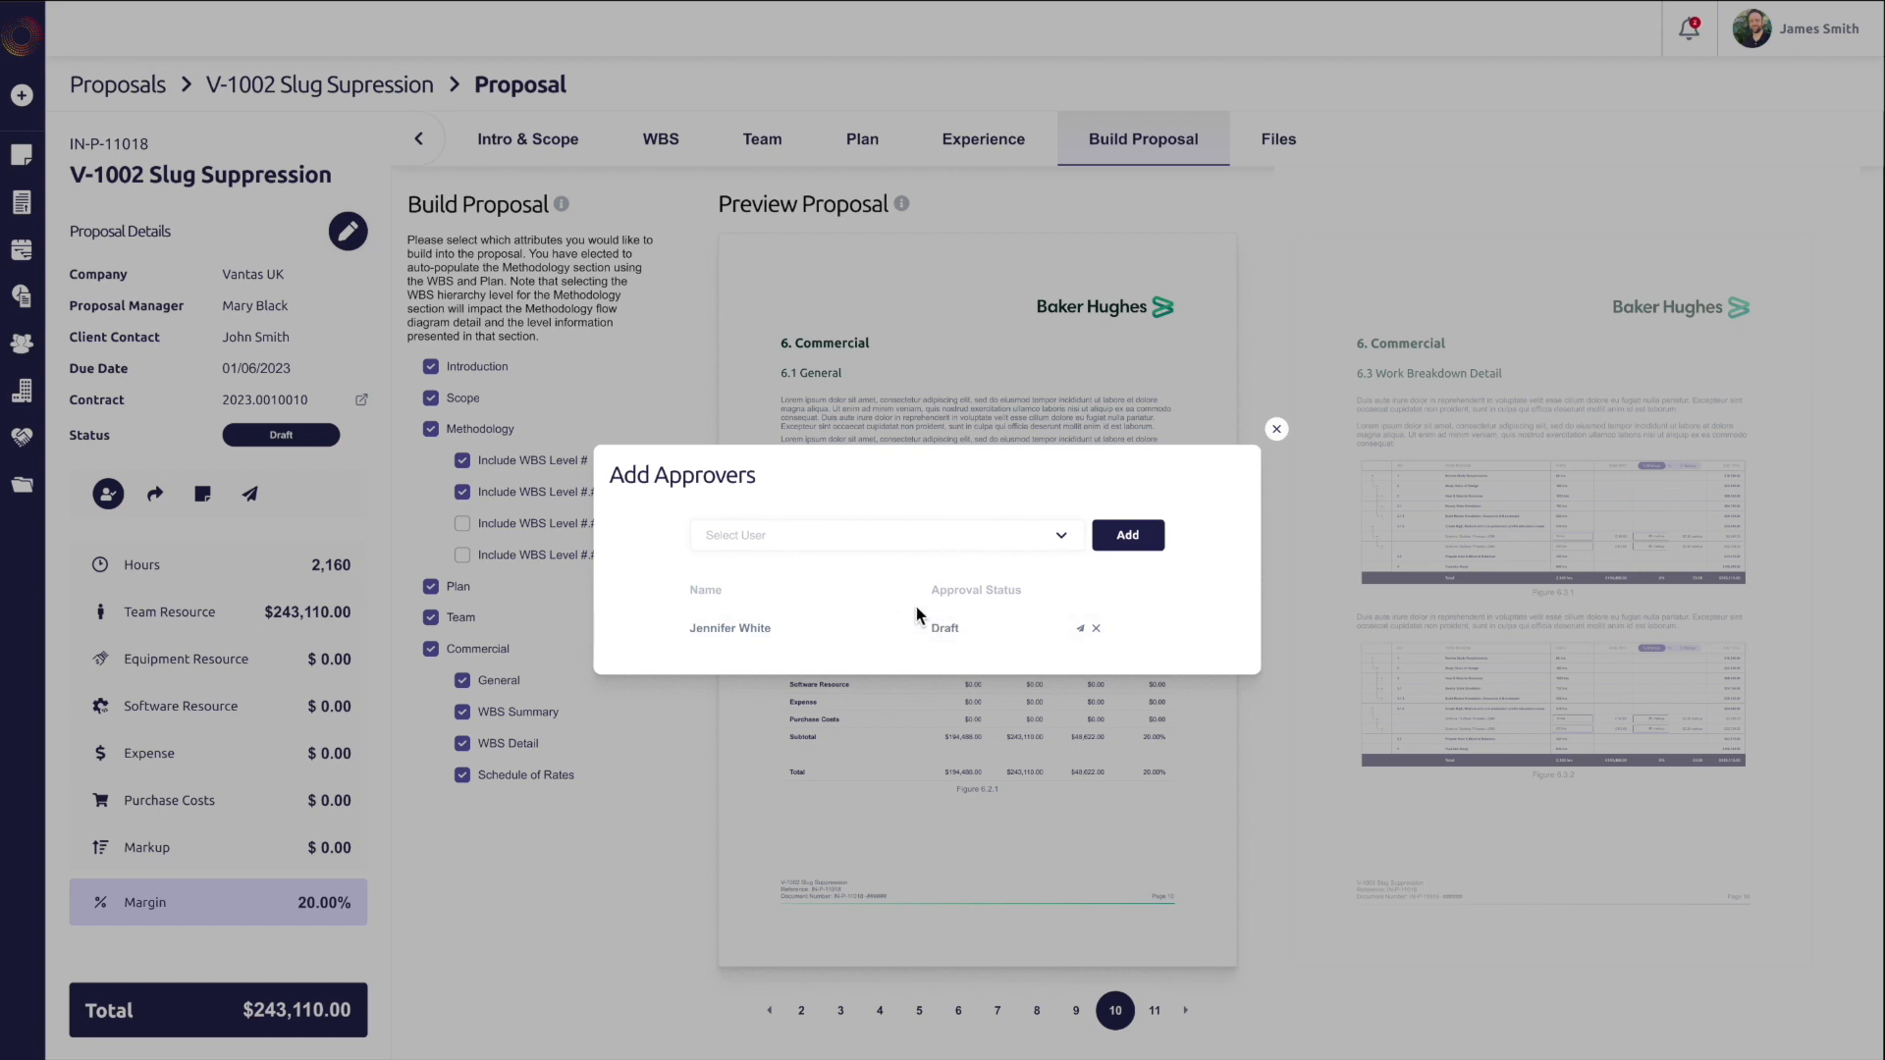
{"action": "left_click", "coordinate": [1080, 629]}
{"action": "left_click", "coordinate": [1277, 430]}
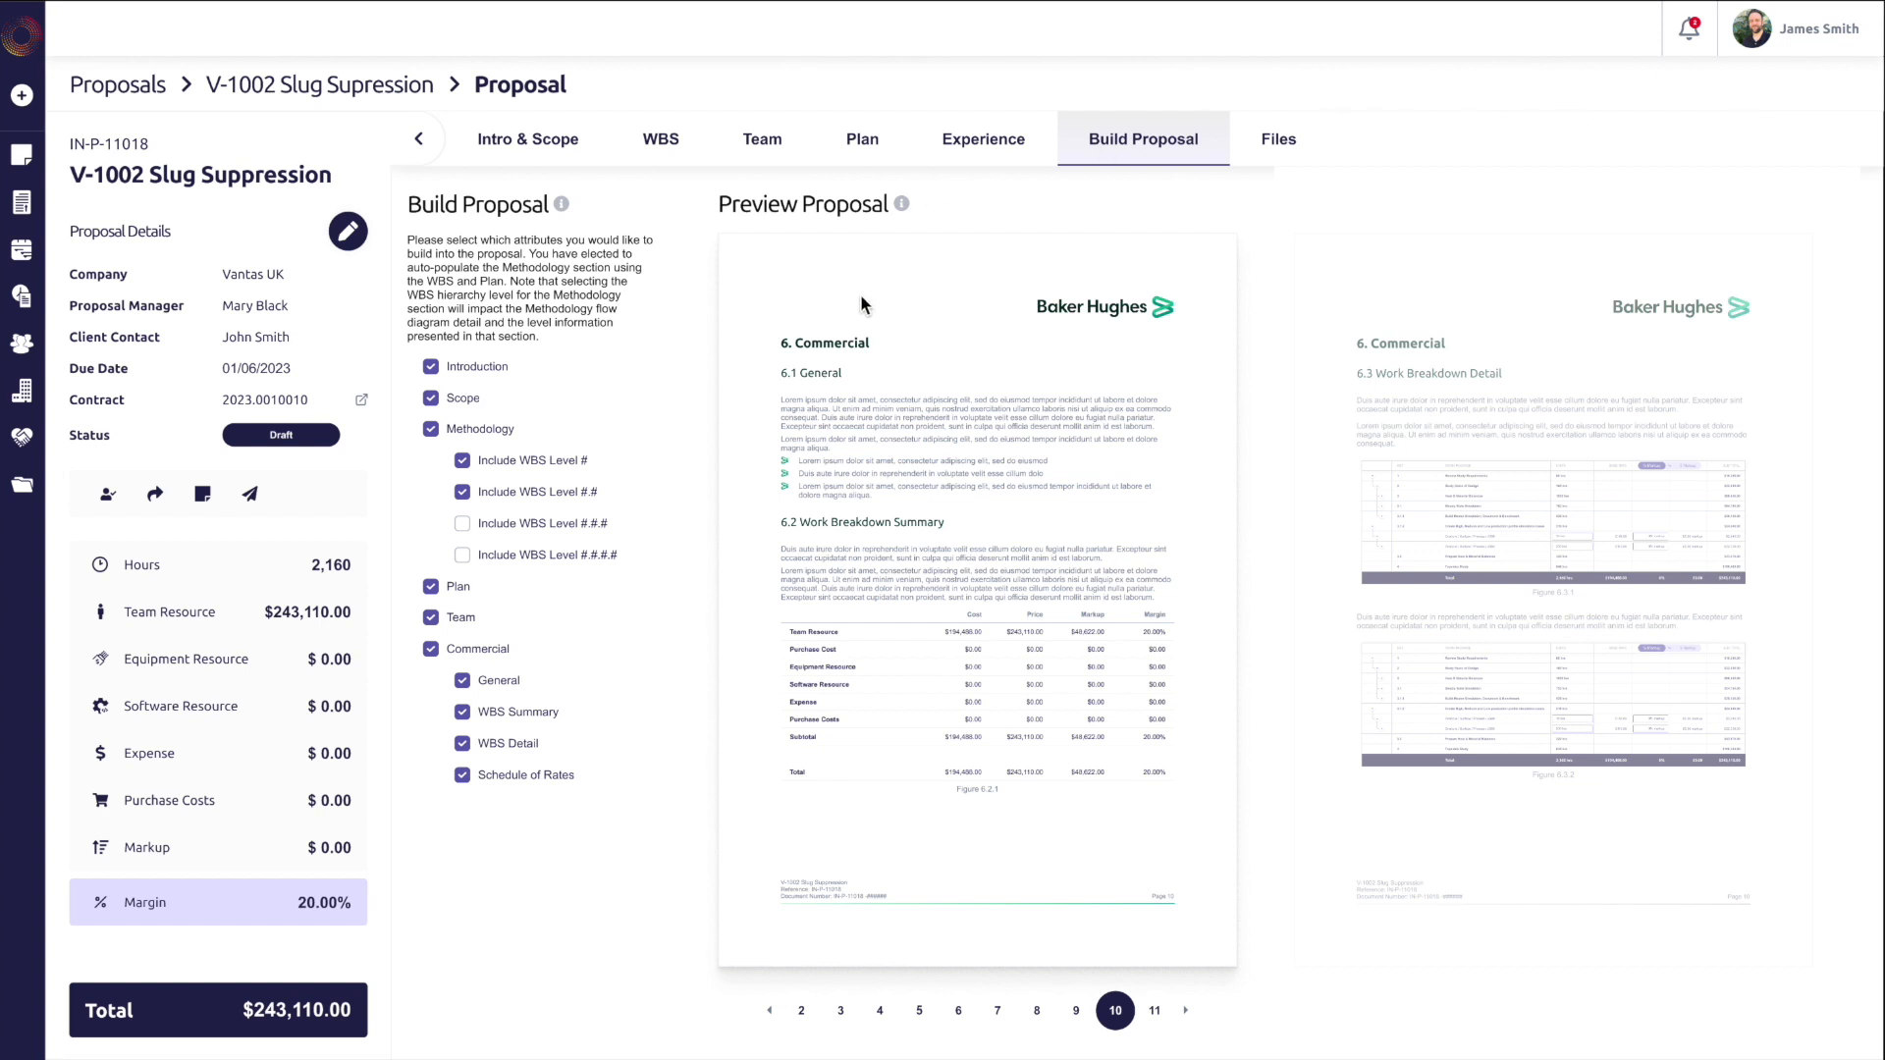
Step: Share the proposal with the client's company contact and return to the proposals list
{"action": "left_click", "coordinate": [252, 497]}
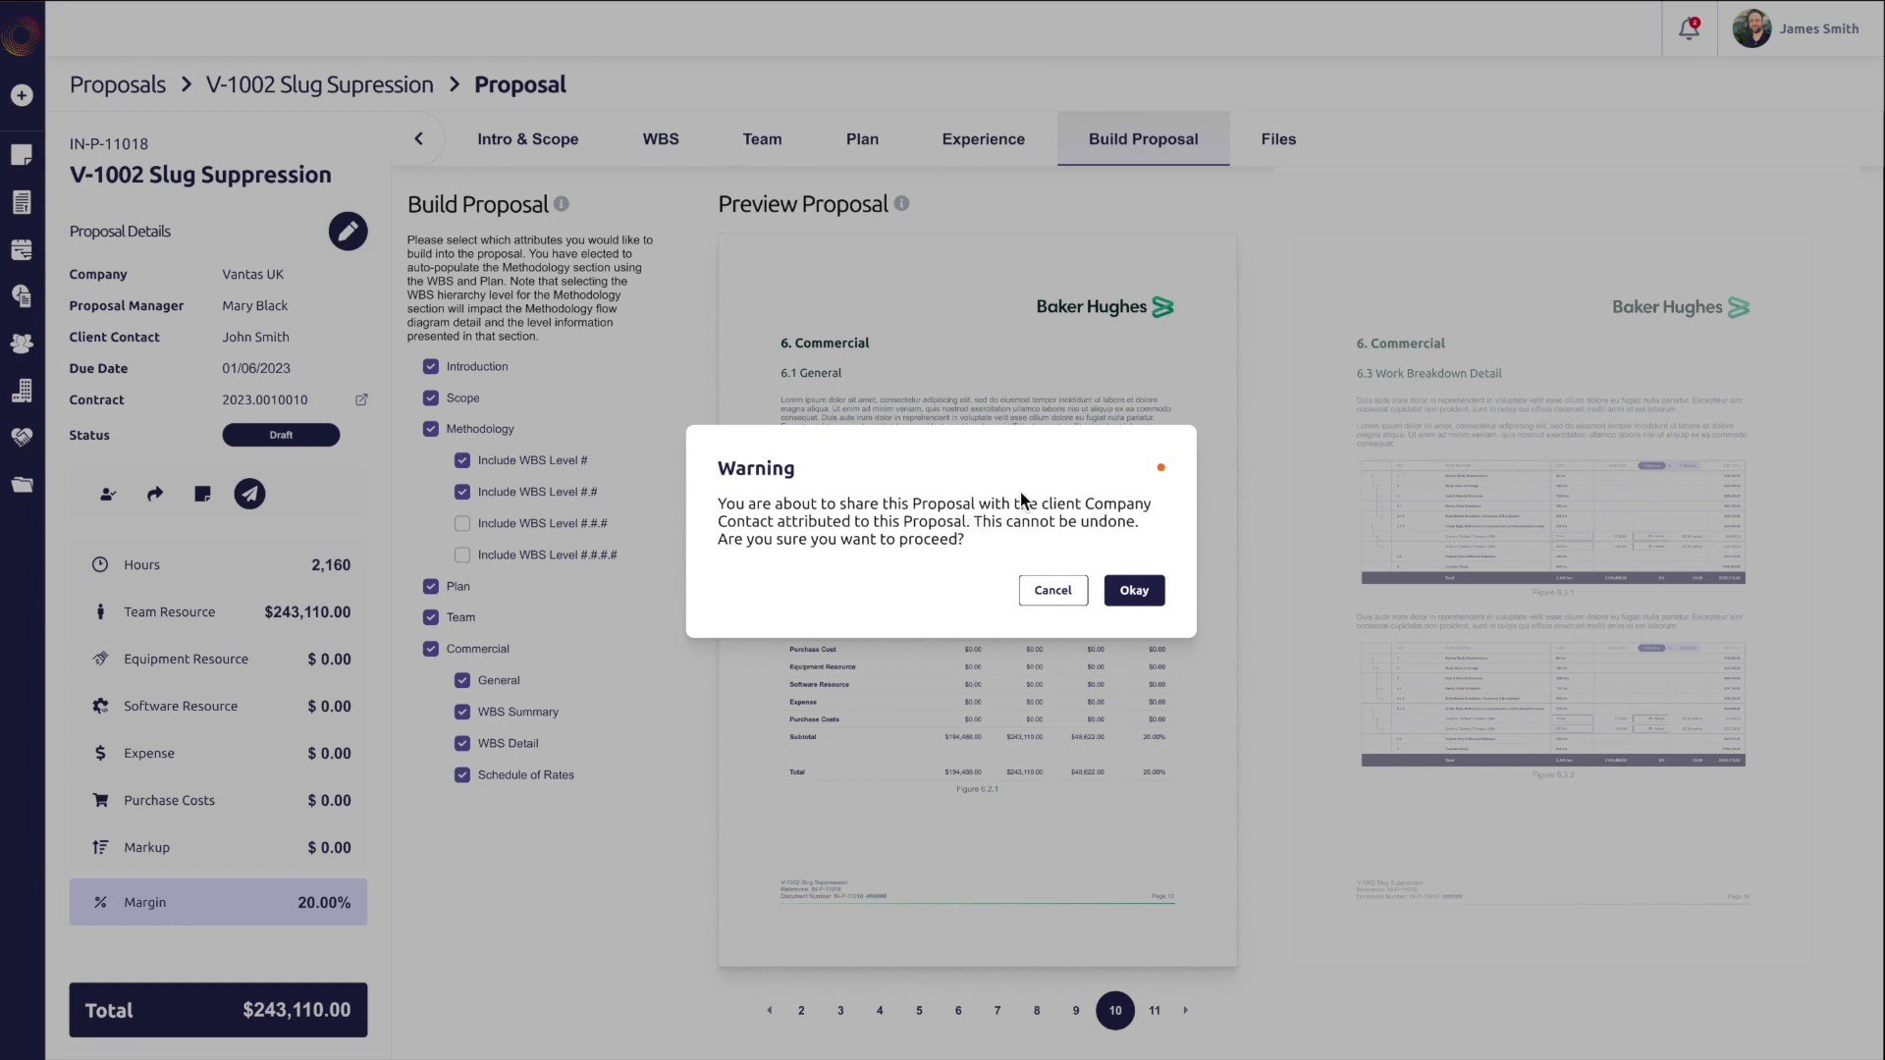
{"action": "left_click", "coordinate": [1135, 591]}
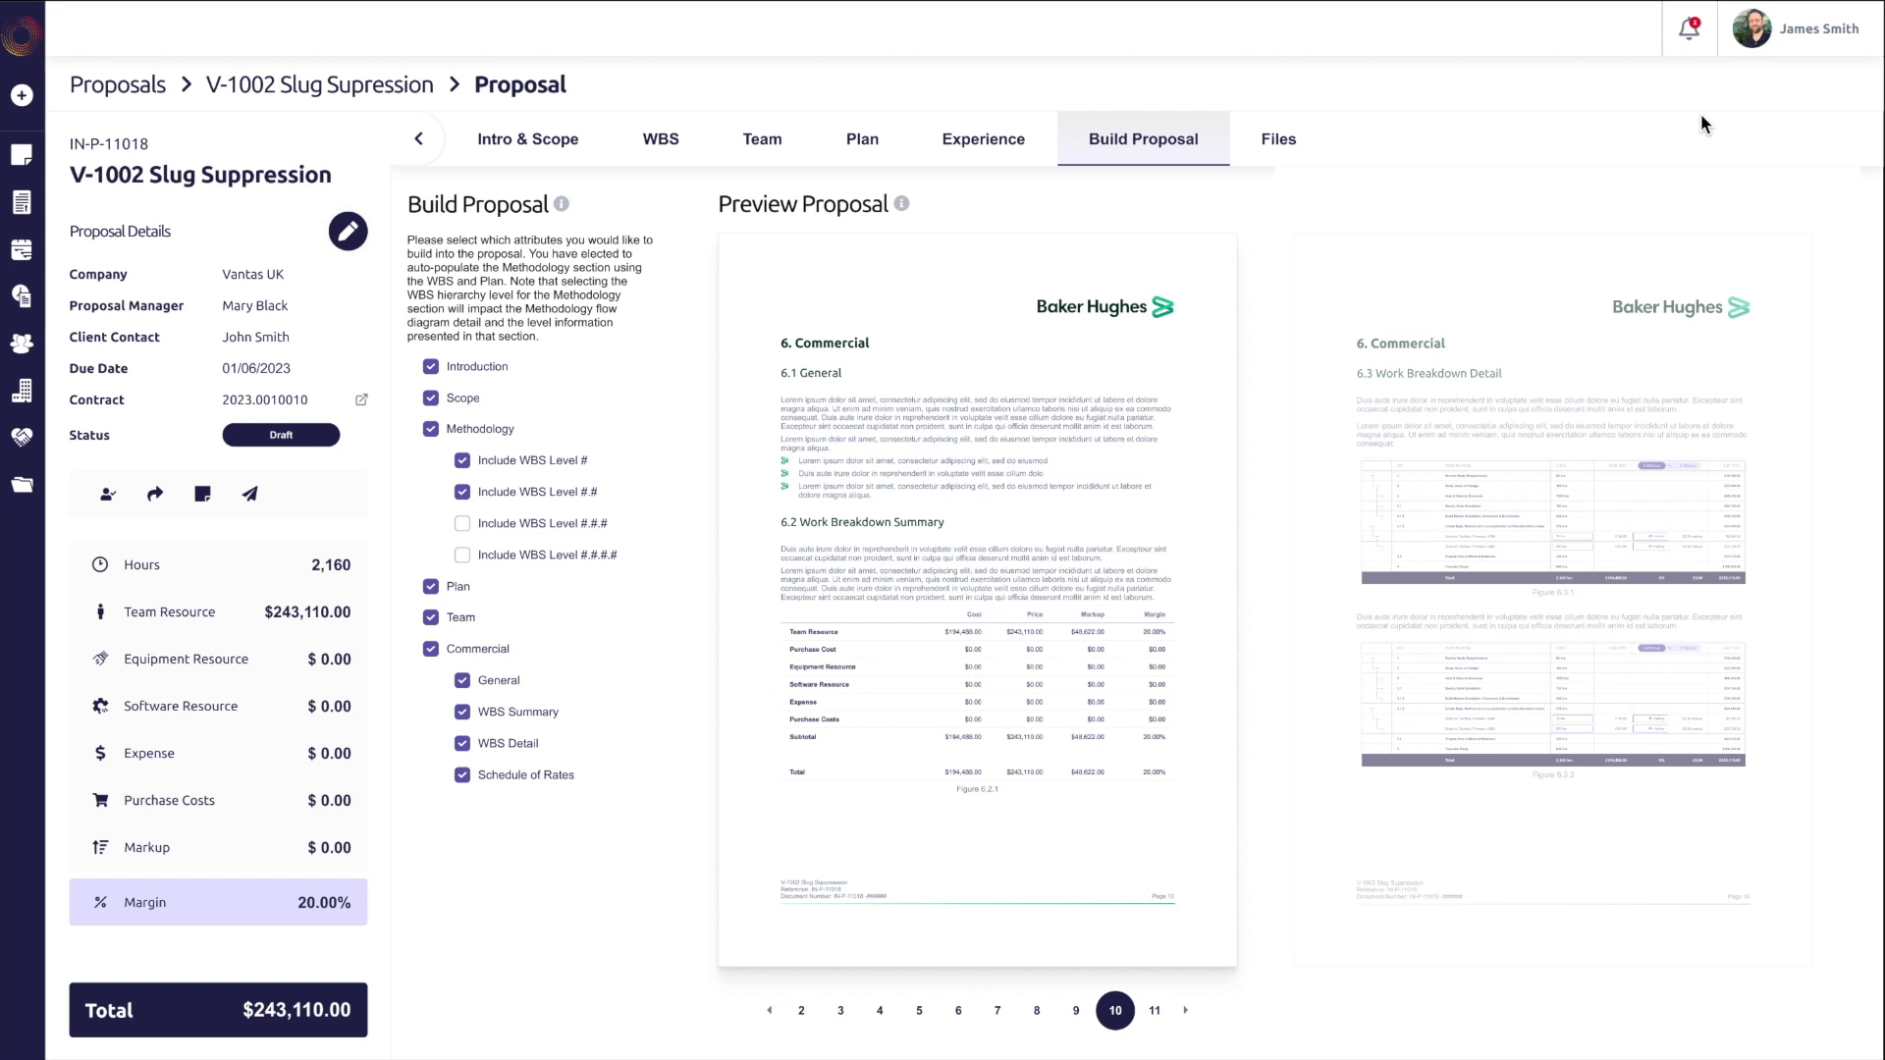
{"action": "left_click", "coordinate": [120, 89]}
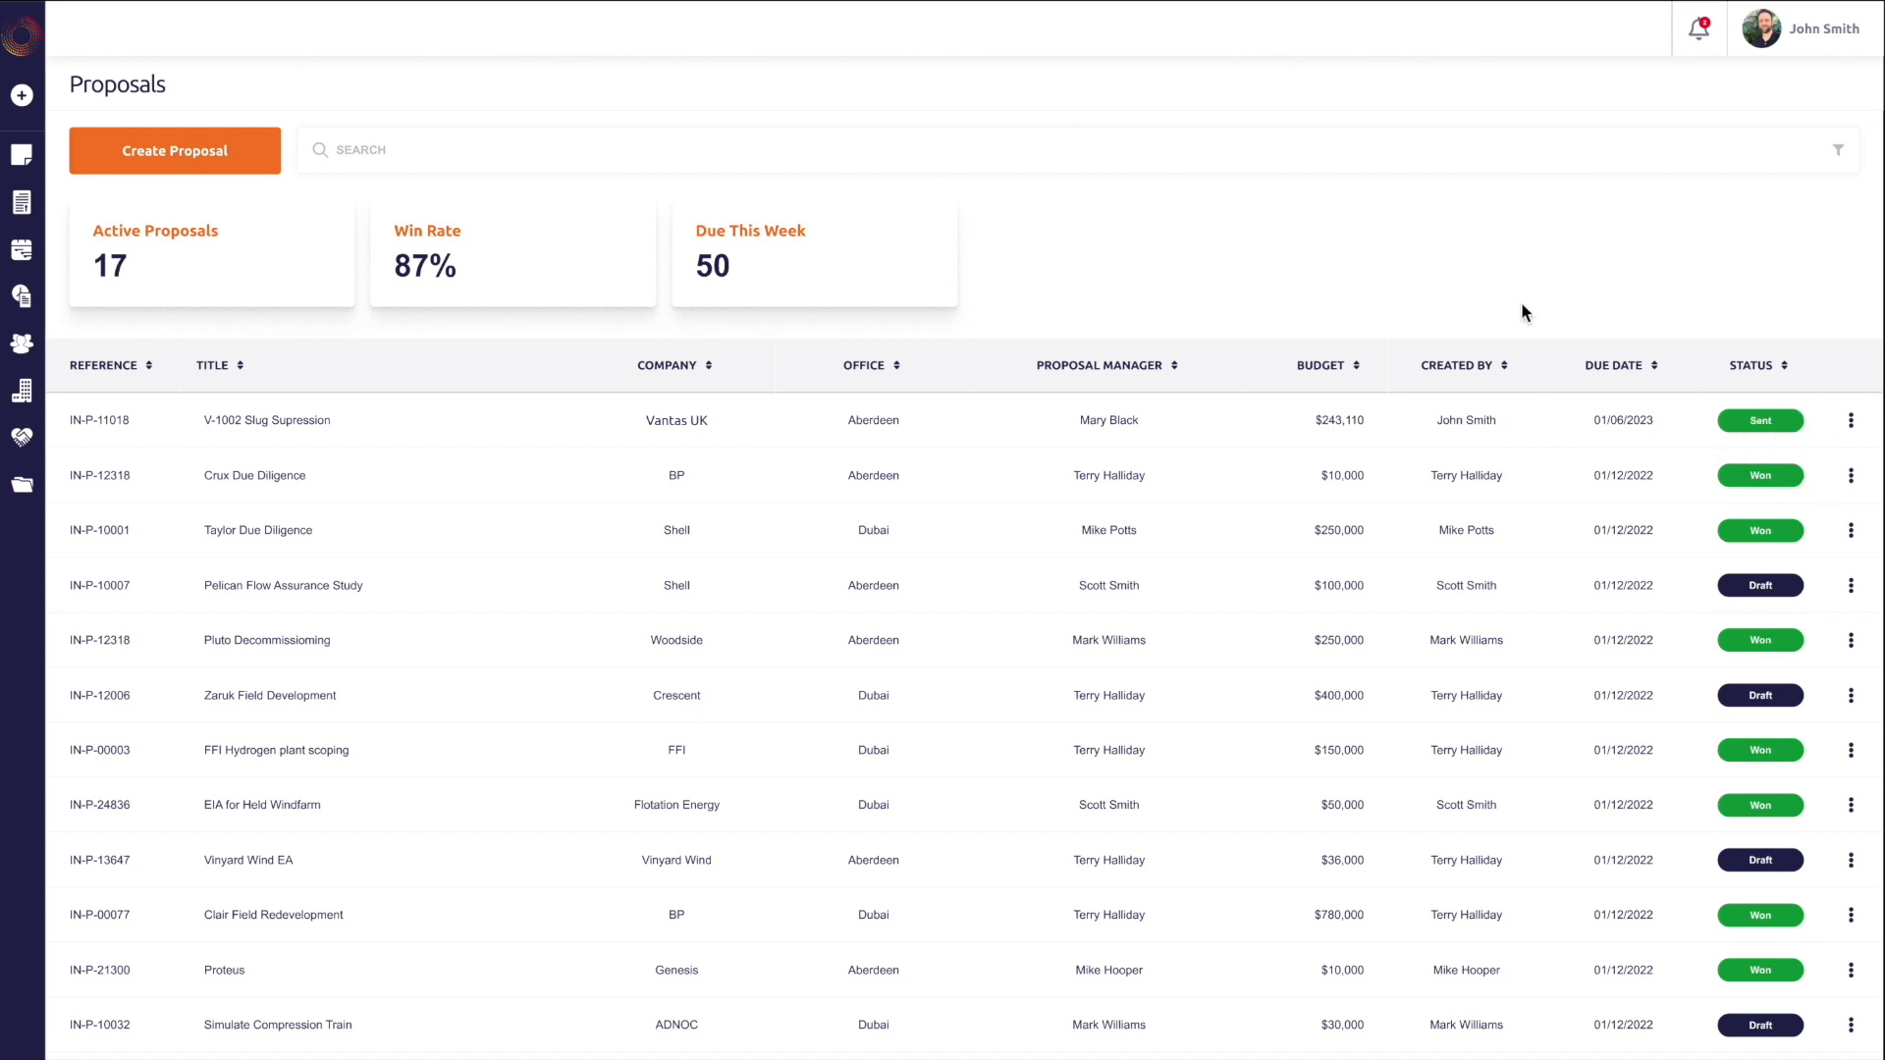
{"action": "key", "text": "r"}
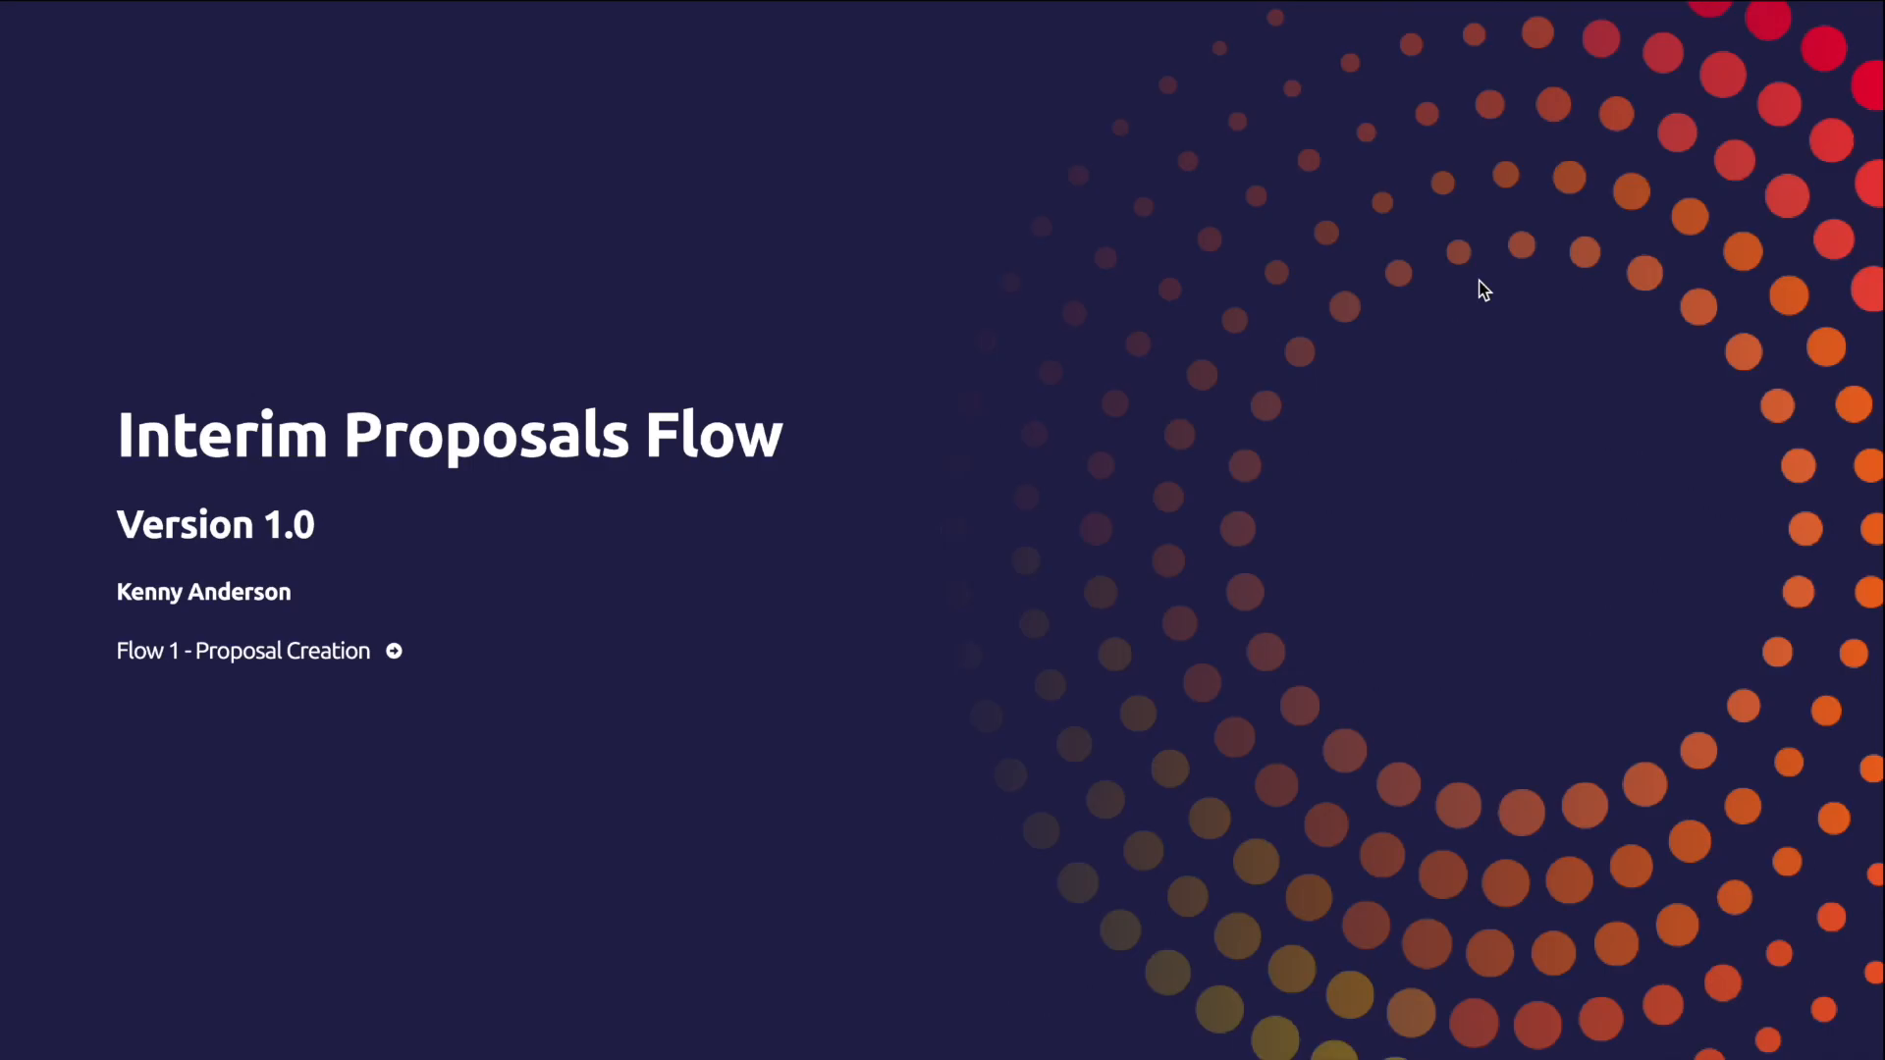